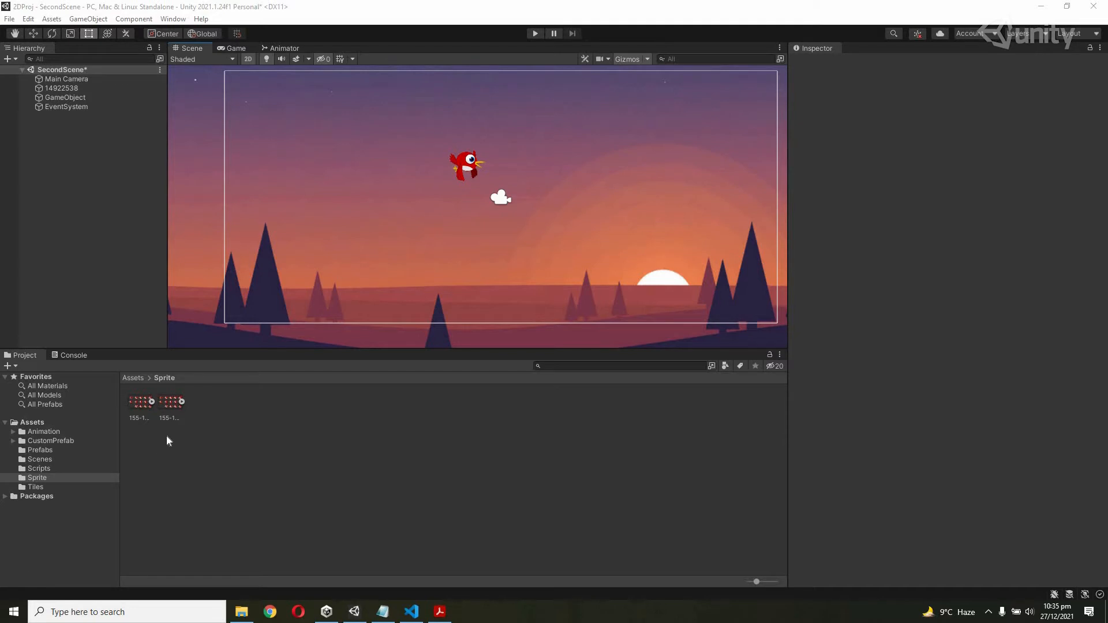
Expand the first bird sprite sheet's frames and preview the full sheet image in Photos.
{"action": "left_click", "coordinate": [154, 400]}
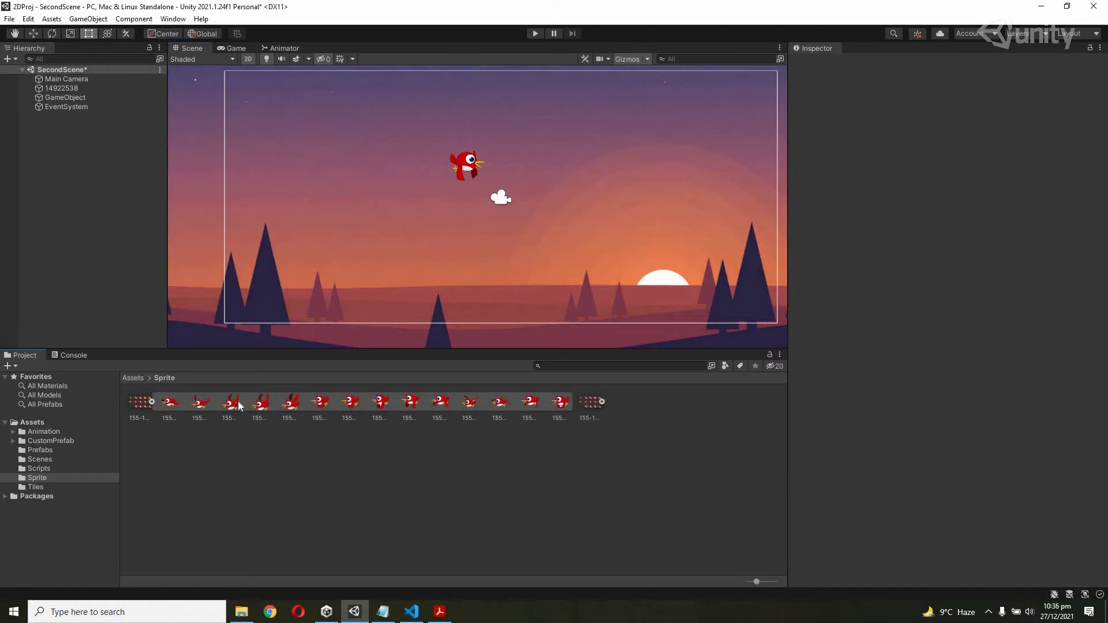
{"action": "double_click", "coordinate": [138, 405]}
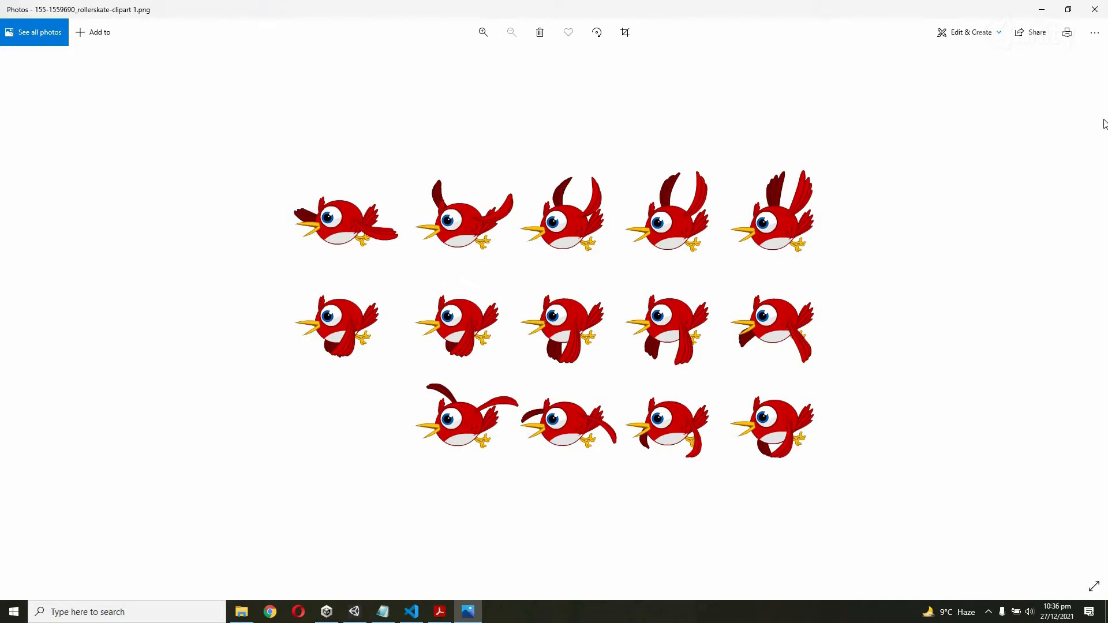
{"action": "left_click", "coordinate": [1094, 9]}
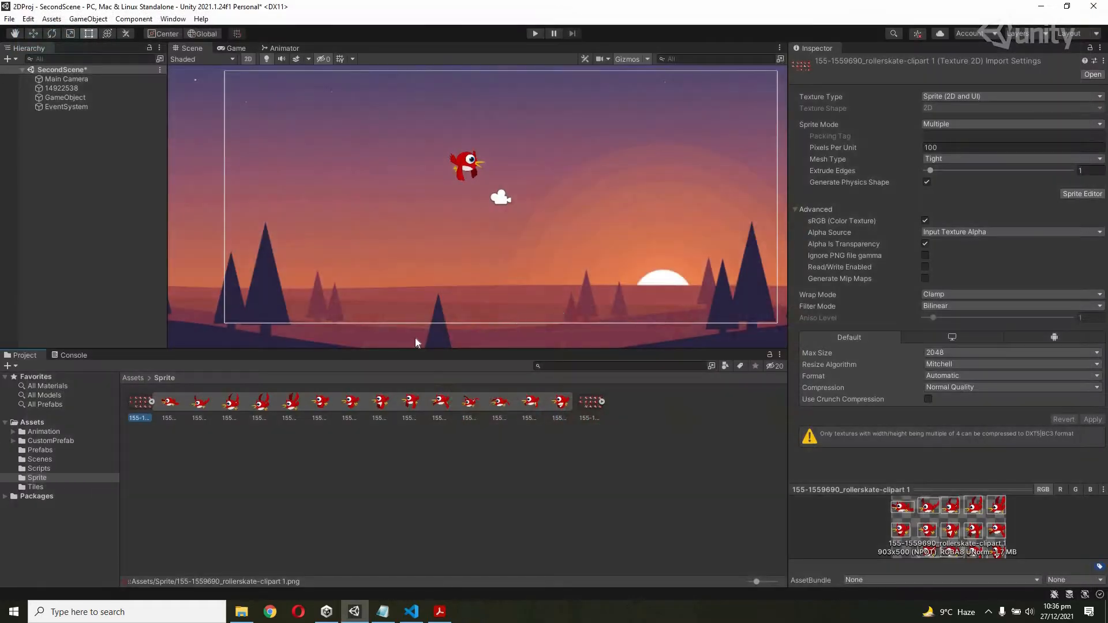
Re-expand the first sprite sheet's frames and open it in the Sprite Editor.
{"action": "left_click", "coordinate": [151, 403]}
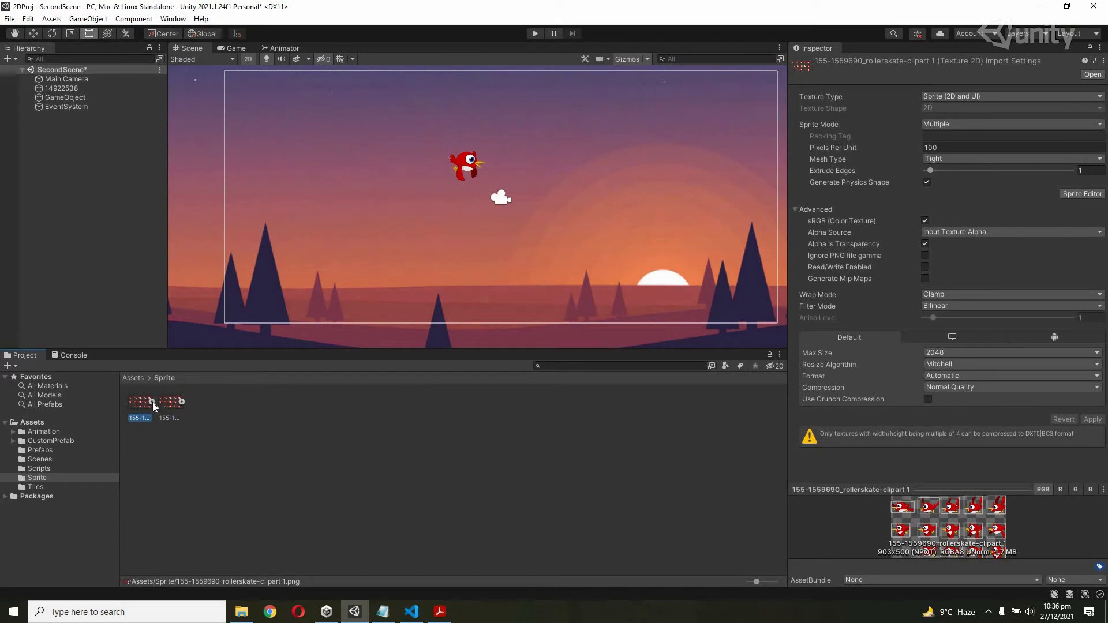
{"action": "left_click", "coordinate": [152, 402]}
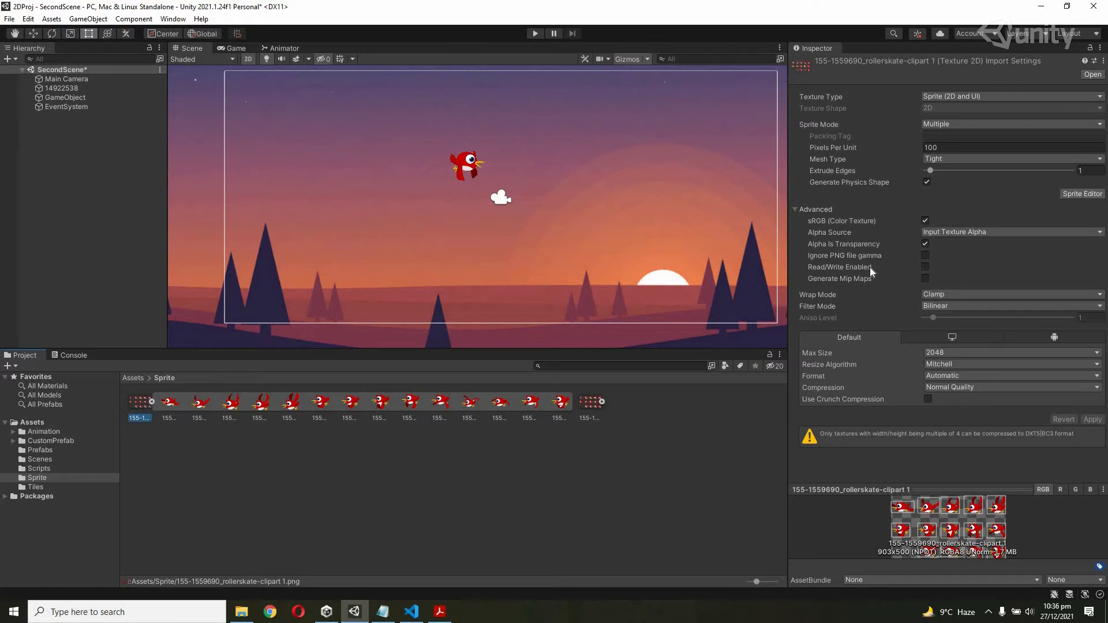
{"action": "left_click", "coordinate": [1073, 195]}
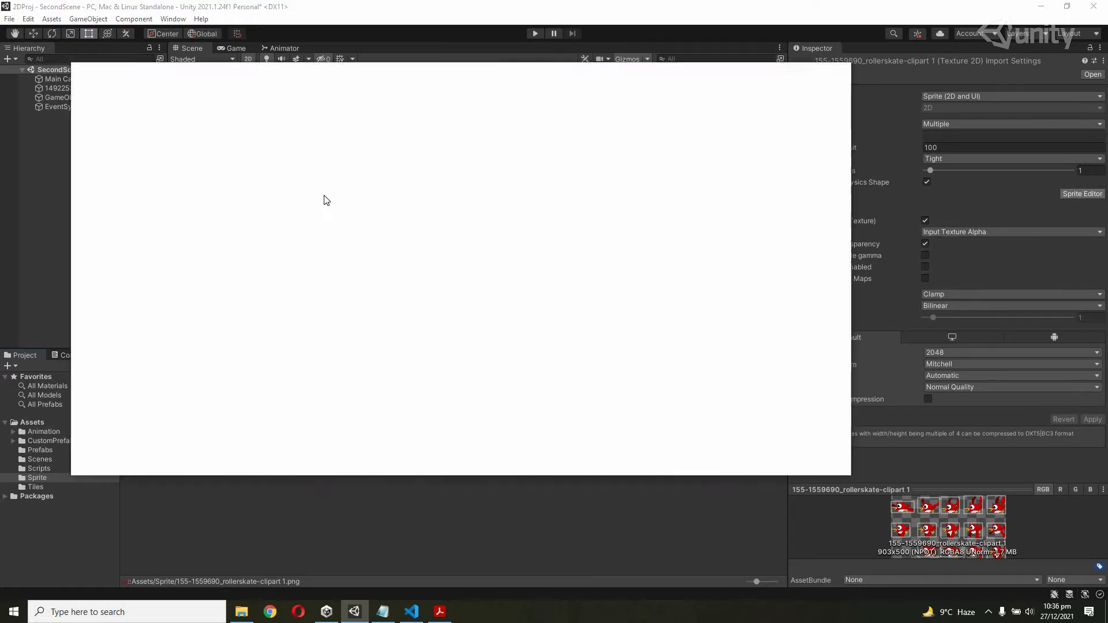
Review all eight sliced bird frames across both rows, then close the editor and collapse the sheet.
{"action": "left_click", "coordinate": [354, 169]}
{"action": "left_click", "coordinate": [477, 170]}
{"action": "left_click", "coordinate": [605, 171]}
{"action": "left_click", "coordinate": [698, 169]}
{"action": "left_click", "coordinate": [230, 300]}
{"action": "left_click", "coordinate": [374, 297]}
{"action": "left_click", "coordinate": [459, 297]}
{"action": "left_click", "coordinate": [592, 295]}
{"action": "left_click", "coordinate": [846, 68]}
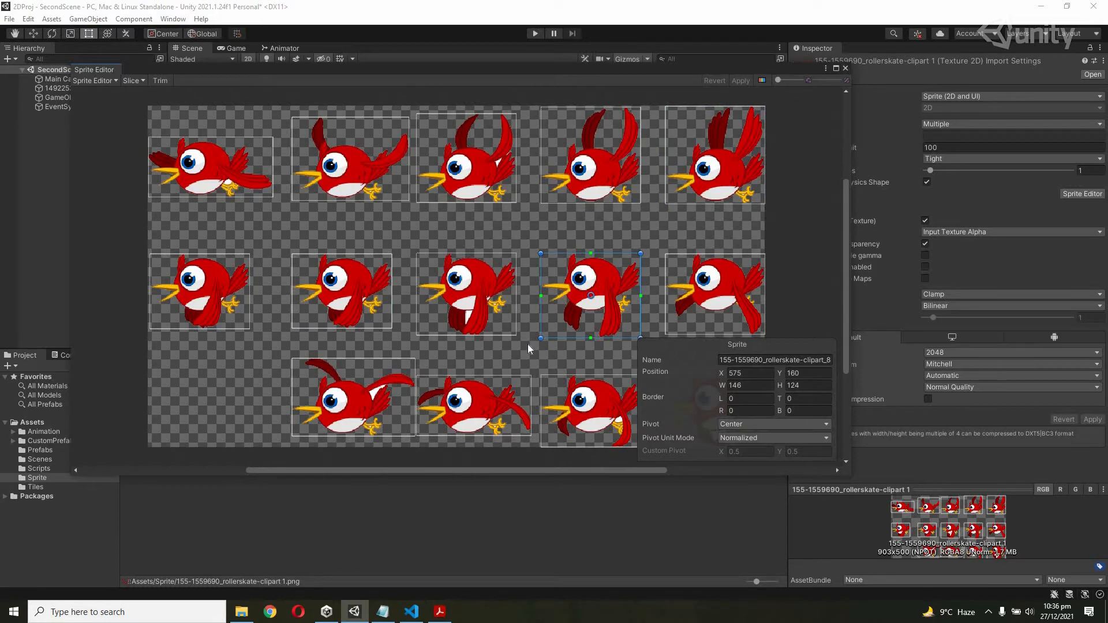
{"action": "left_click", "coordinate": [152, 401]}
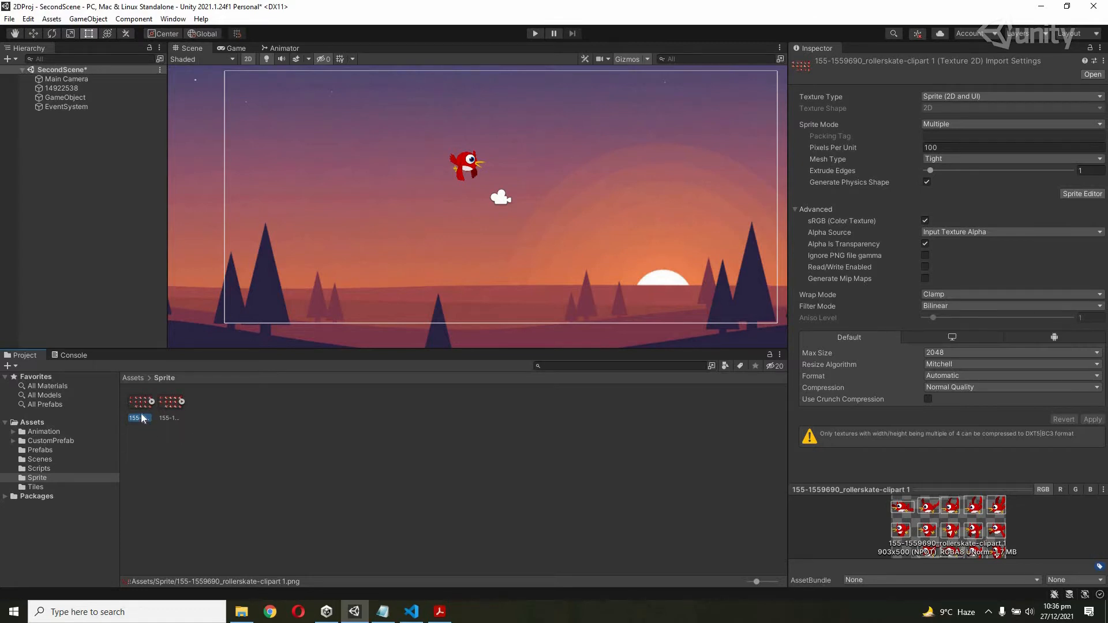
Drag the bird sprite sheet into the scene and save the clip as New Animation in Assets/Sprite.
{"action": "left_click_drag", "start_coordinate": [141, 408], "coordinate": [338, 210]}
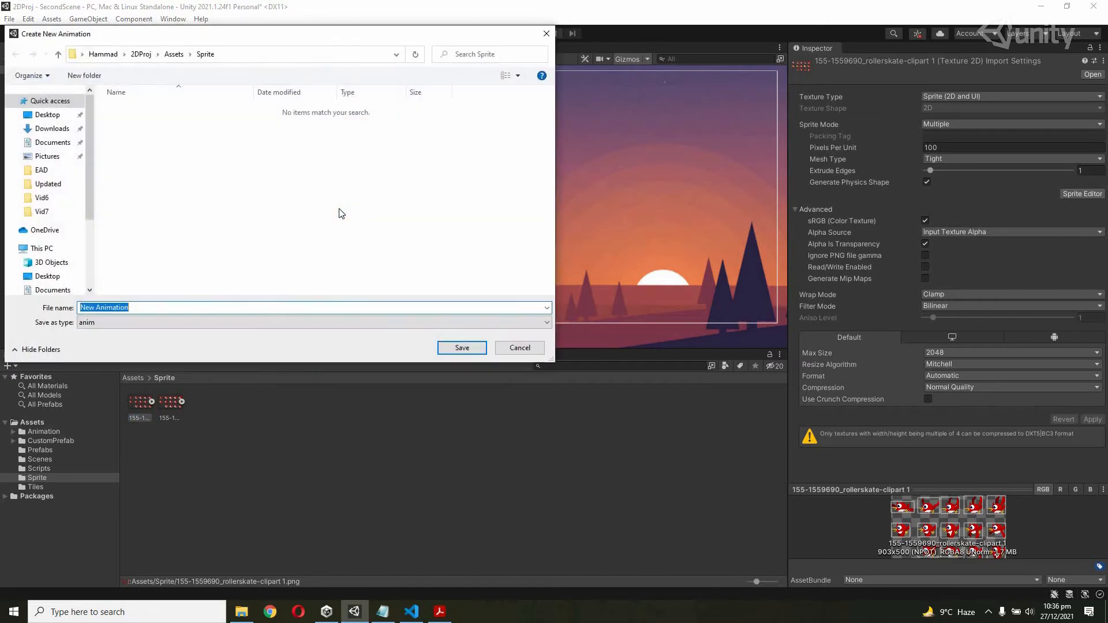
{"action": "left_click_drag", "start_coordinate": [287, 38], "coordinate": [478, 119]}
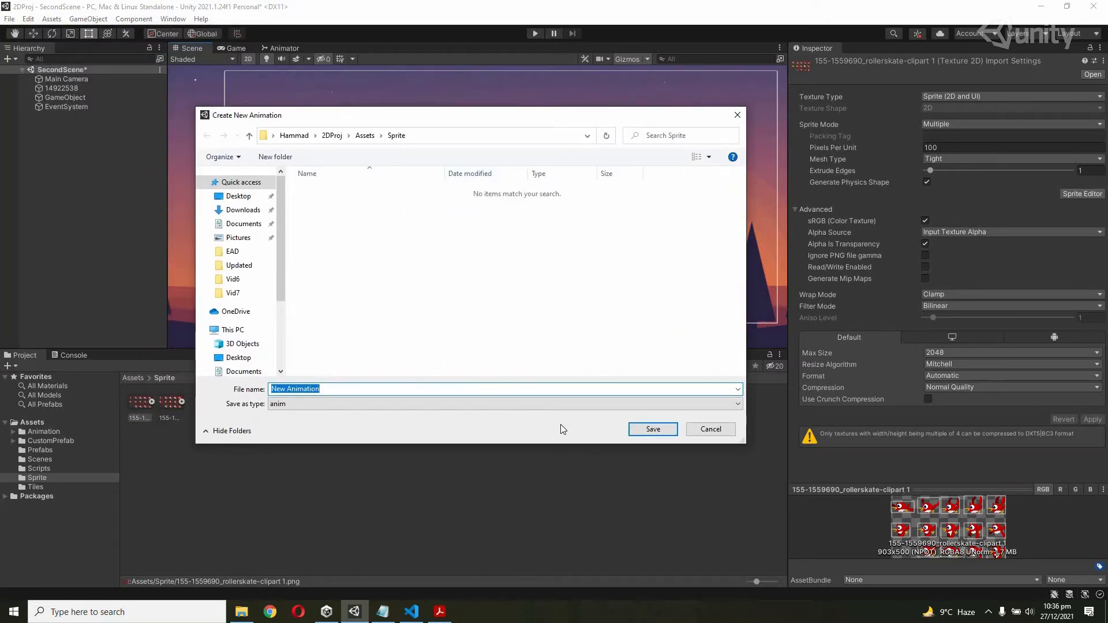
{"action": "left_click", "coordinate": [653, 429]}
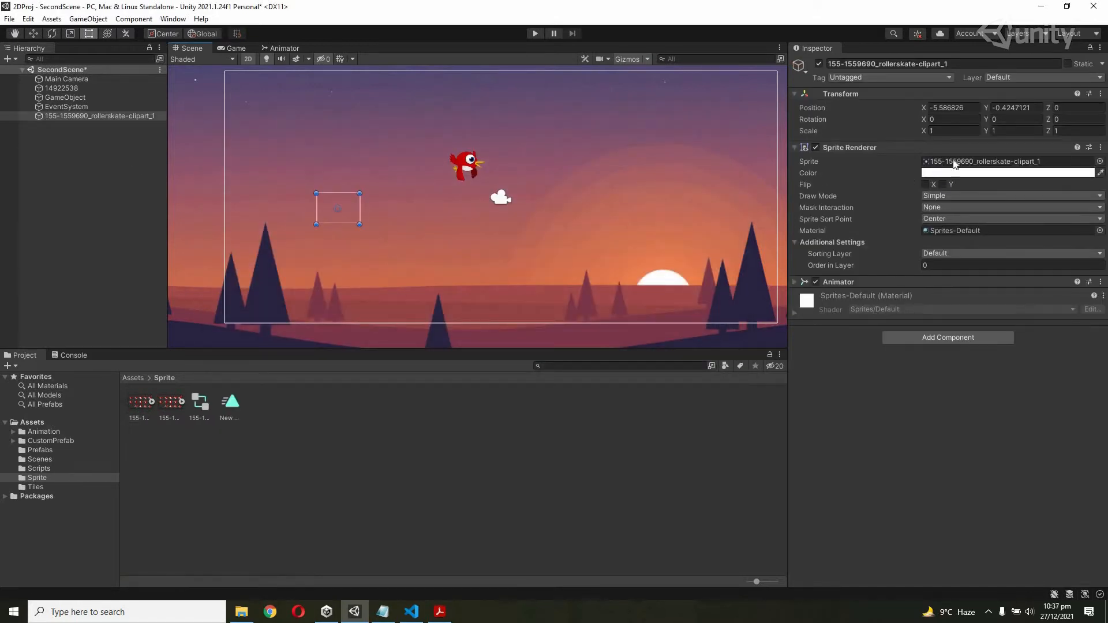
Set the new bird's Position Z to -1 and run Play mode to preview its flapping.
{"action": "left_click", "coordinate": [1062, 131]}
{"action": "left_click", "coordinate": [1054, 108]}
{"action": "type", "text": "1"}
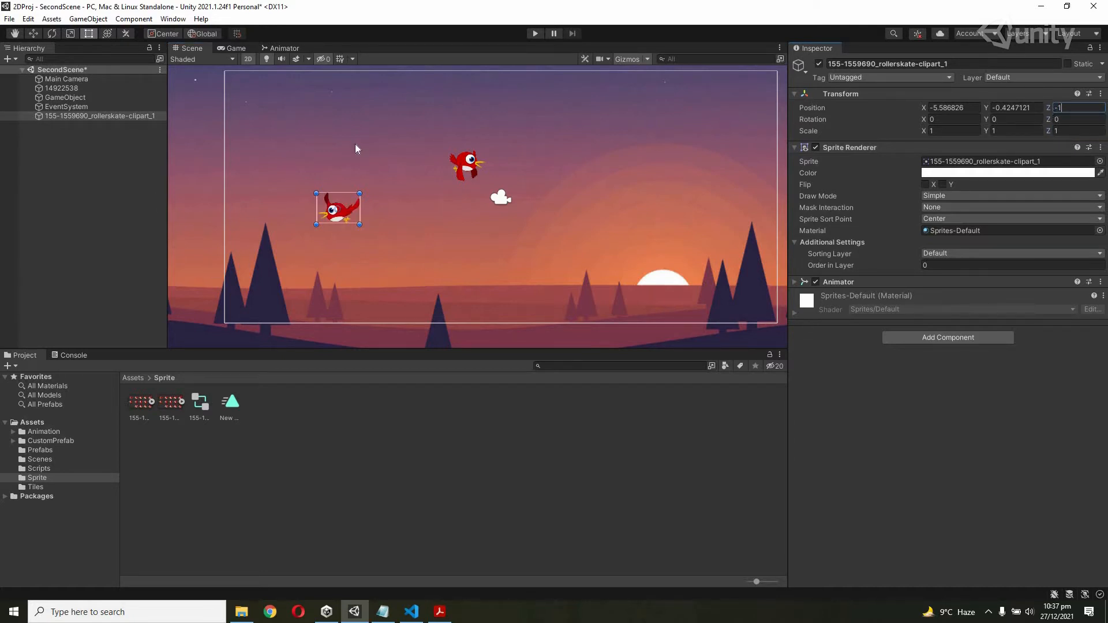
{"action": "left_click", "coordinate": [535, 34]}
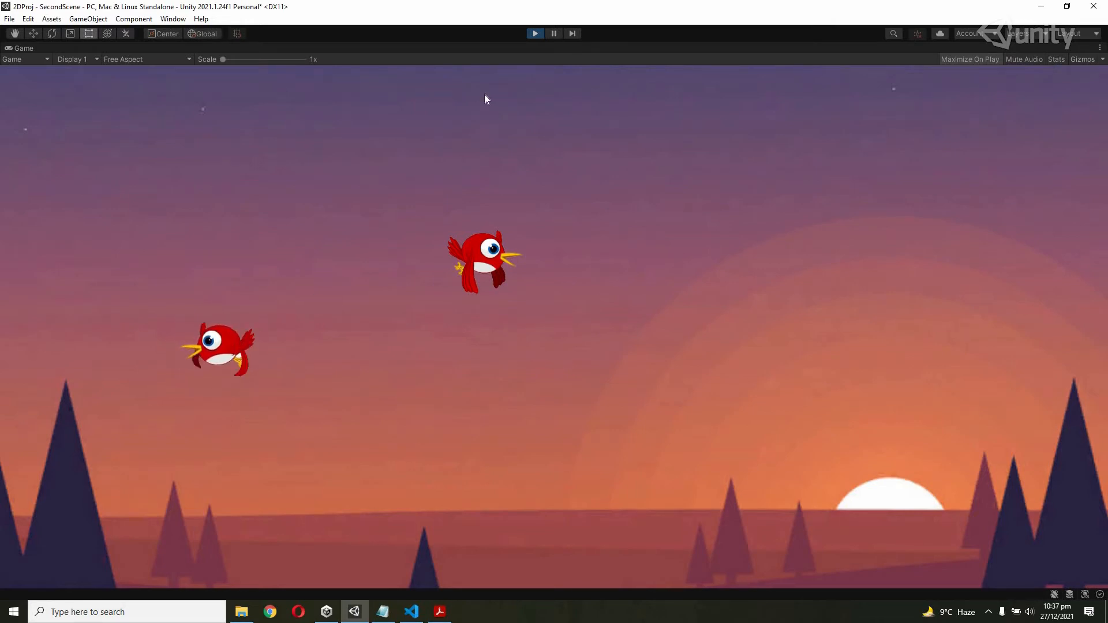
Stop Play mode and open the bird's controller from the Animator component in the Animator window.
{"action": "left_click", "coordinate": [537, 34]}
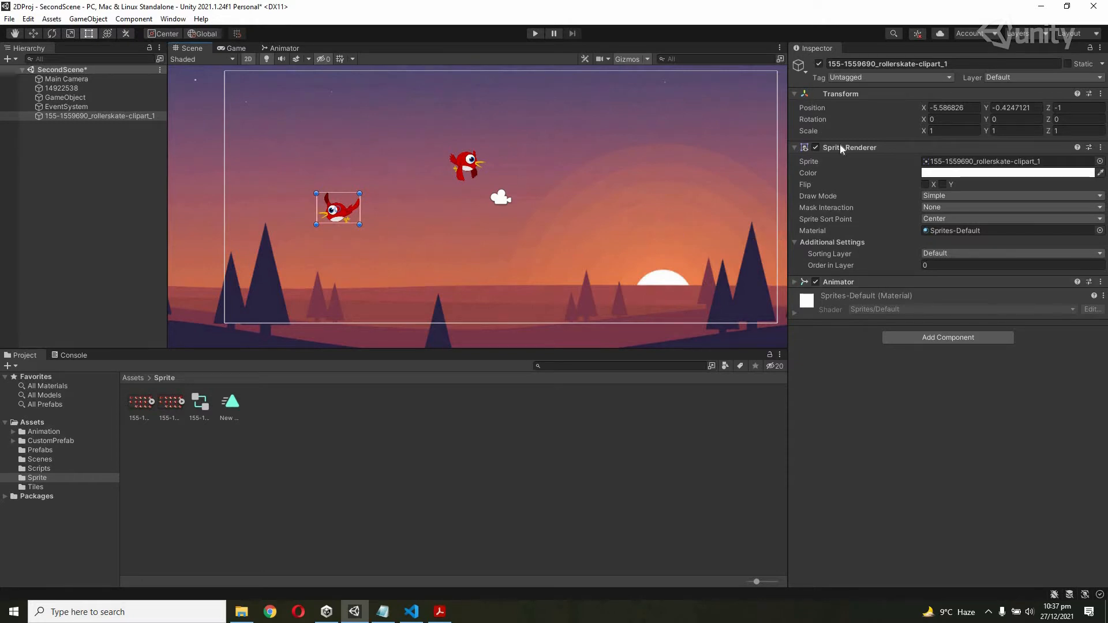
{"action": "left_click", "coordinate": [795, 283]}
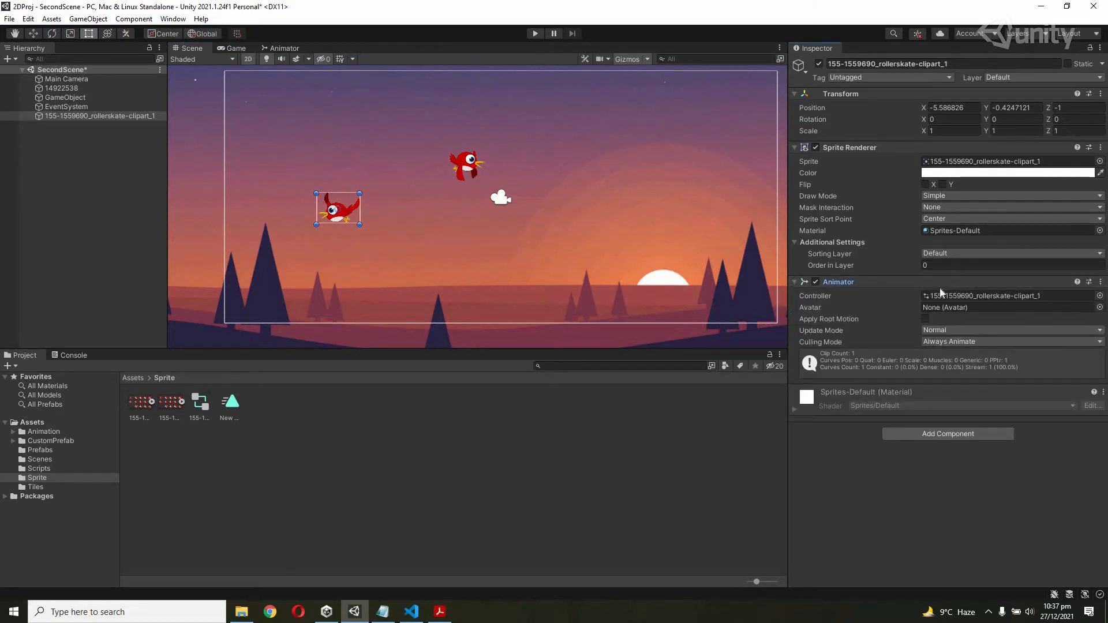
{"action": "double_click", "coordinate": [955, 295]}
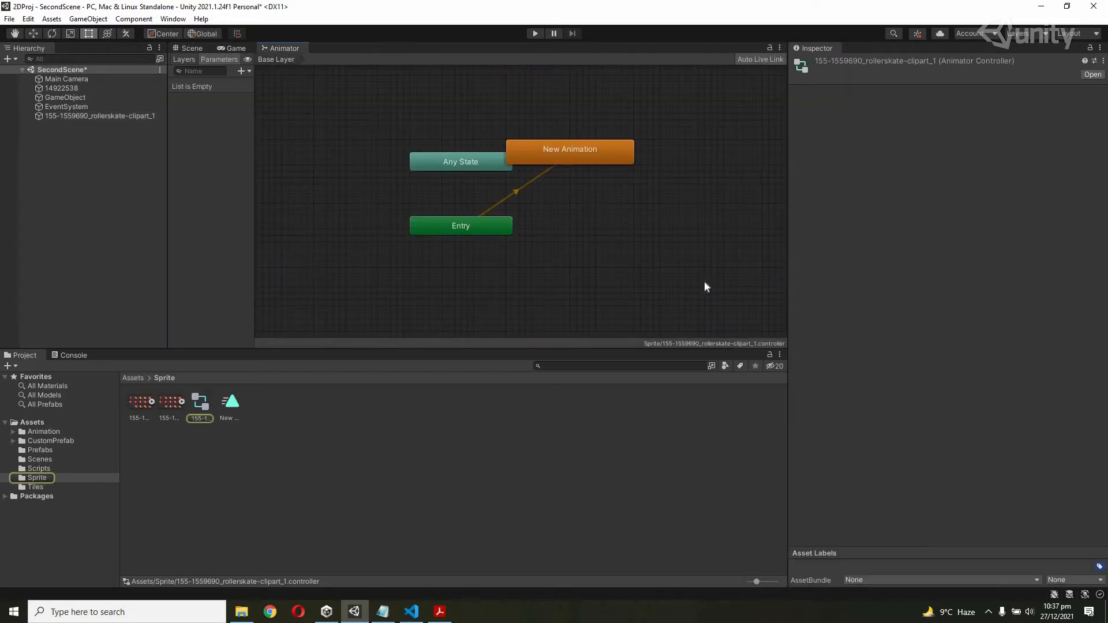
Move Entry up-left, Any State to the upper right, and New Animation directly under Entry.
{"action": "left_click_drag", "start_coordinate": [579, 151], "coordinate": [480, 292]}
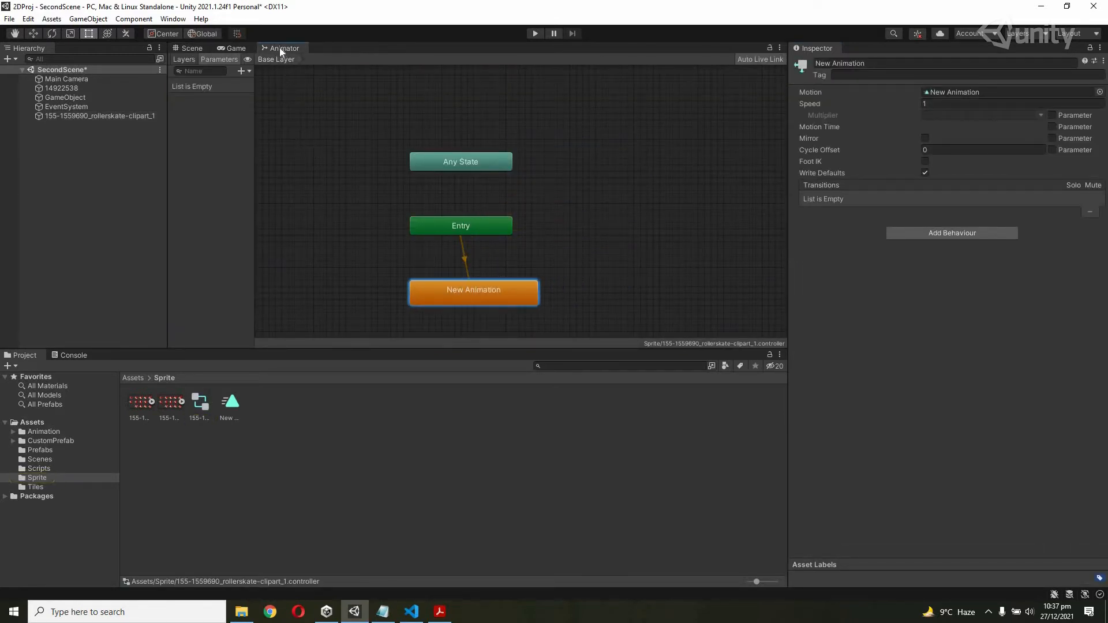
{"action": "left_click_drag", "start_coordinate": [480, 163], "coordinate": [551, 105]}
{"action": "left_click_drag", "start_coordinate": [491, 226], "coordinate": [430, 105]}
{"action": "left_click", "coordinate": [540, 109]}
{"action": "left_click_drag", "start_coordinate": [496, 286], "coordinate": [464, 213]}
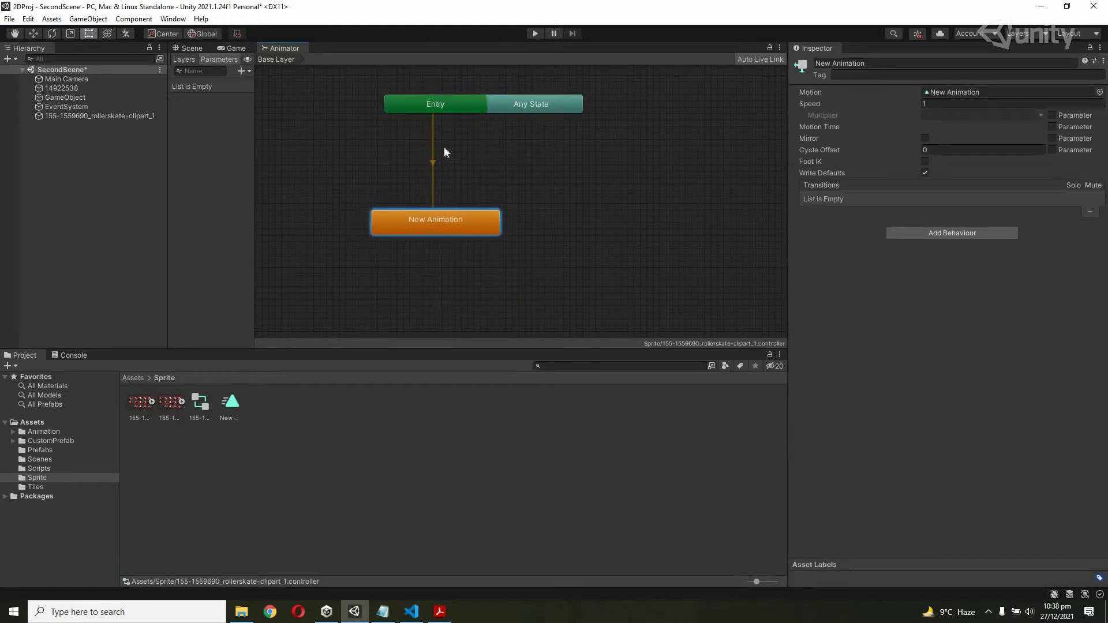
{"action": "left_click_drag", "start_coordinate": [418, 106], "coordinate": [403, 112]}
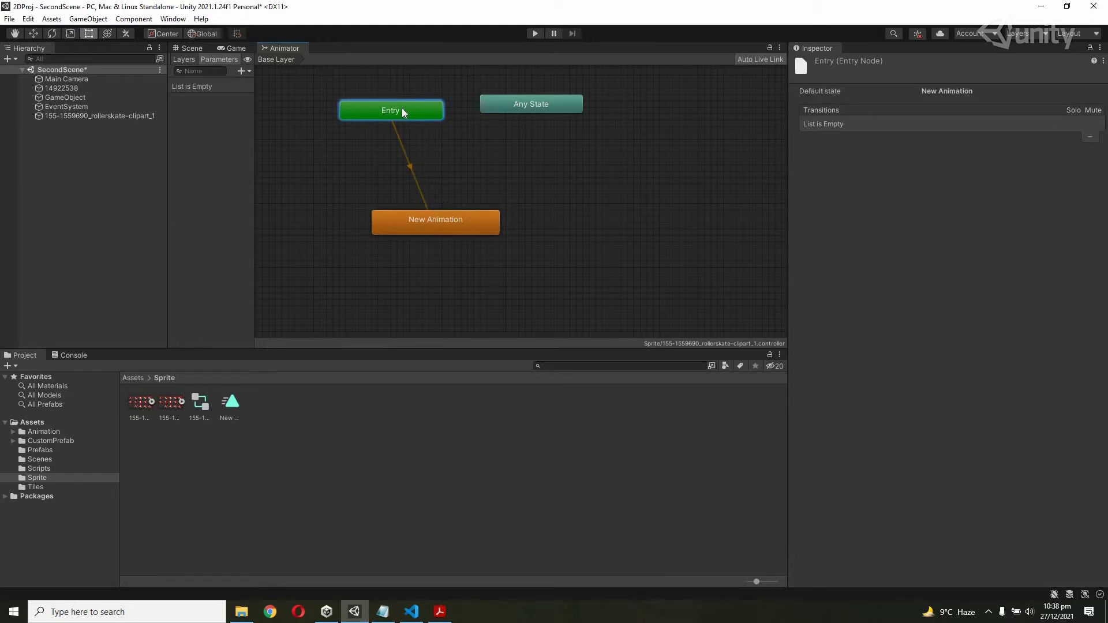
{"action": "left_click", "coordinate": [403, 220]}
{"action": "left_click_drag", "start_coordinate": [414, 223], "coordinate": [367, 224]}
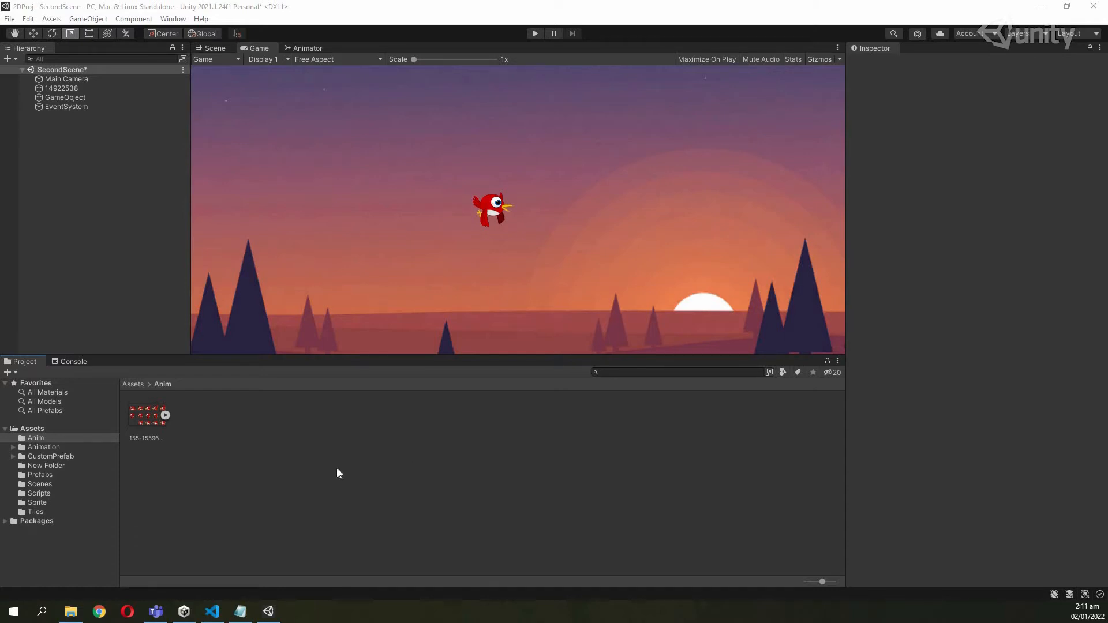
Create a new animation clip in the Anim folder, keeping its default name.
{"action": "right_click", "coordinate": [236, 468]}
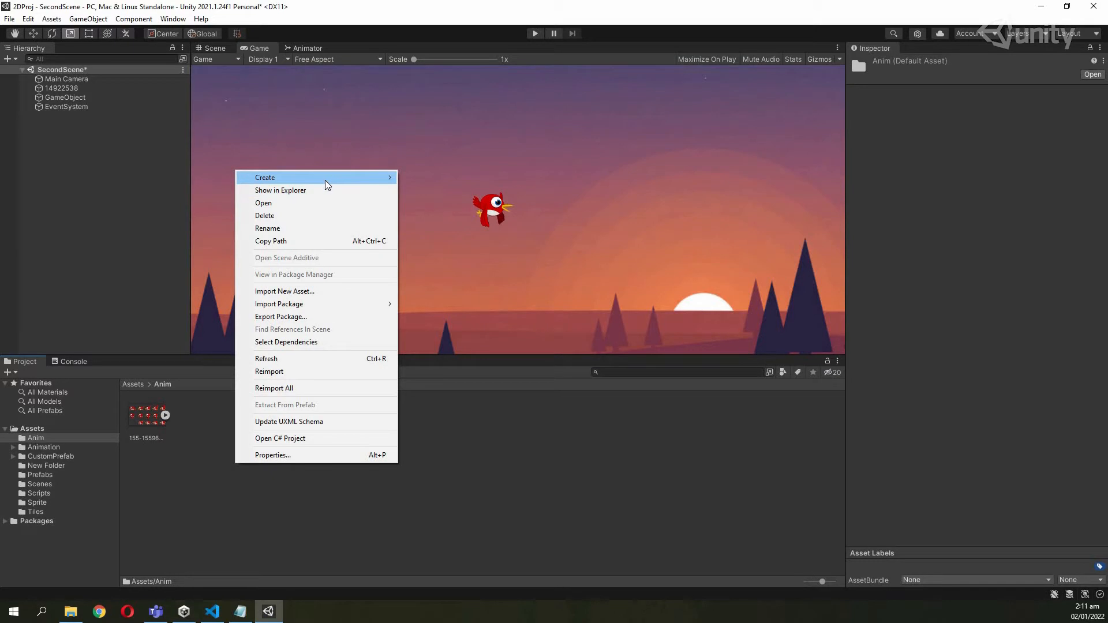
{"action": "mouse_move", "coordinate": [324, 179]}
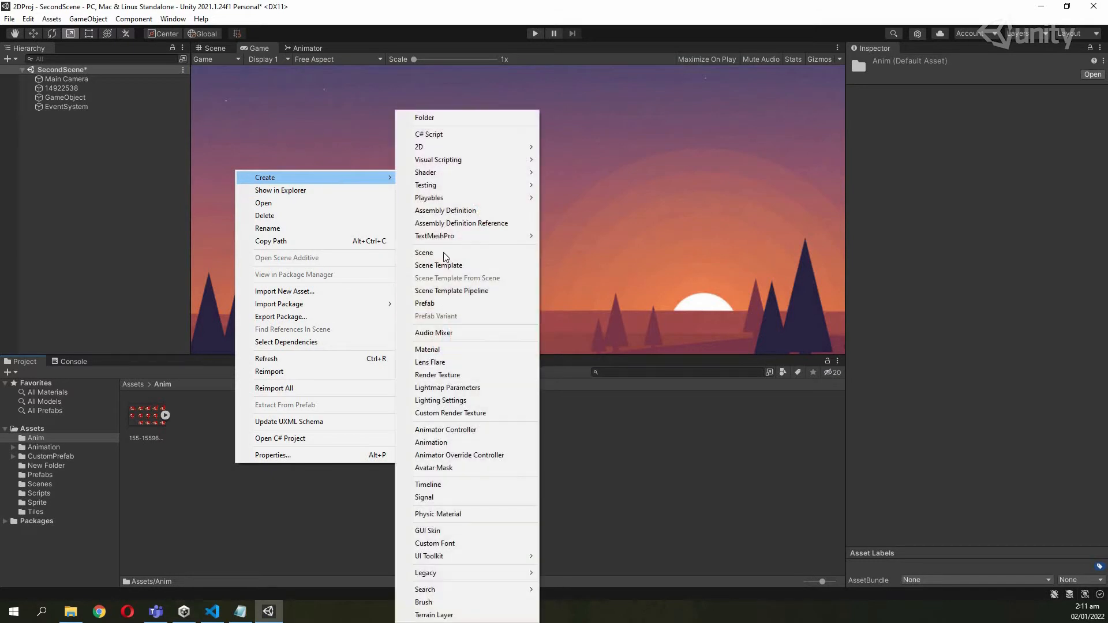
{"action": "left_click", "coordinate": [466, 442]}
{"action": "key", "text": "Return"}
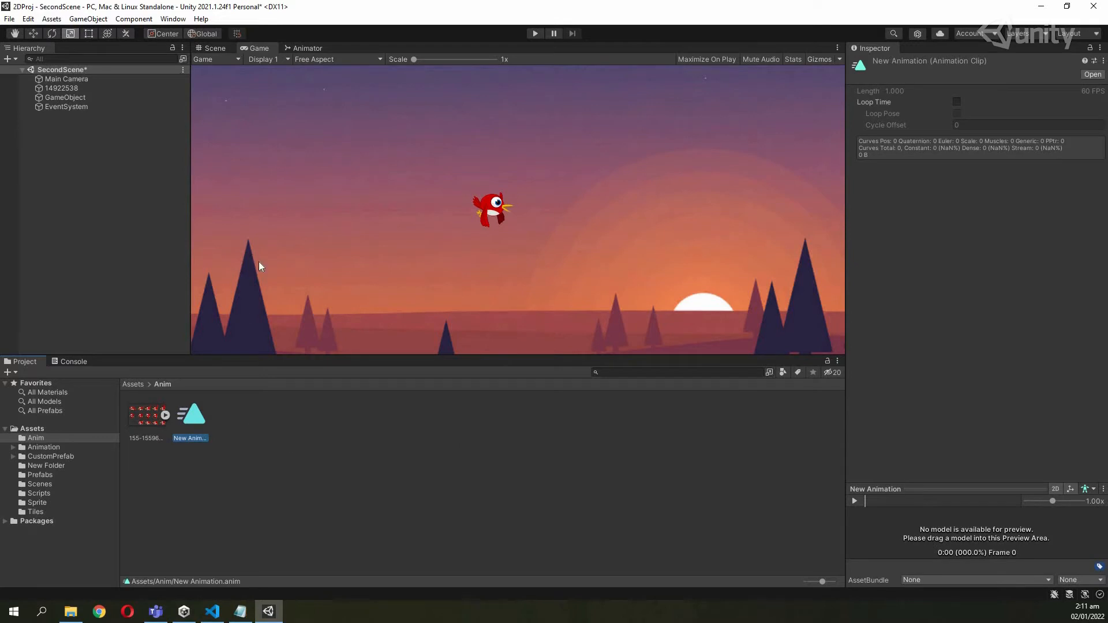
Rename the new clip to Bird and select it.
{"action": "right_click", "coordinate": [202, 425]}
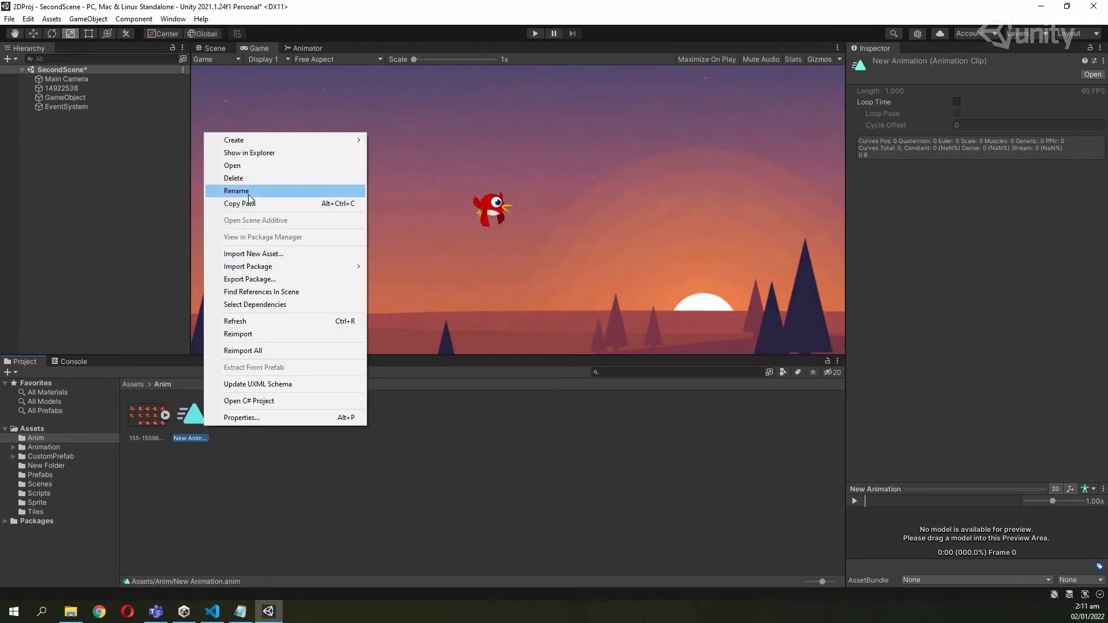
{"action": "left_click", "coordinate": [250, 191]}
{"action": "type", "text": "Bird"}
{"action": "key", "text": "Return"}
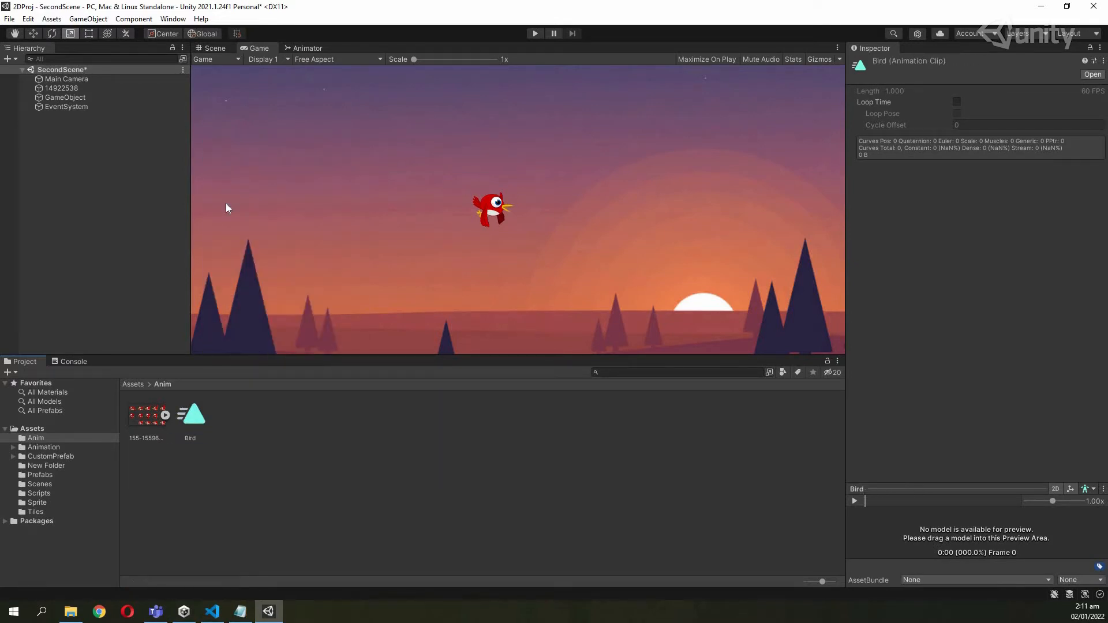
{"action": "left_click", "coordinate": [196, 419]}
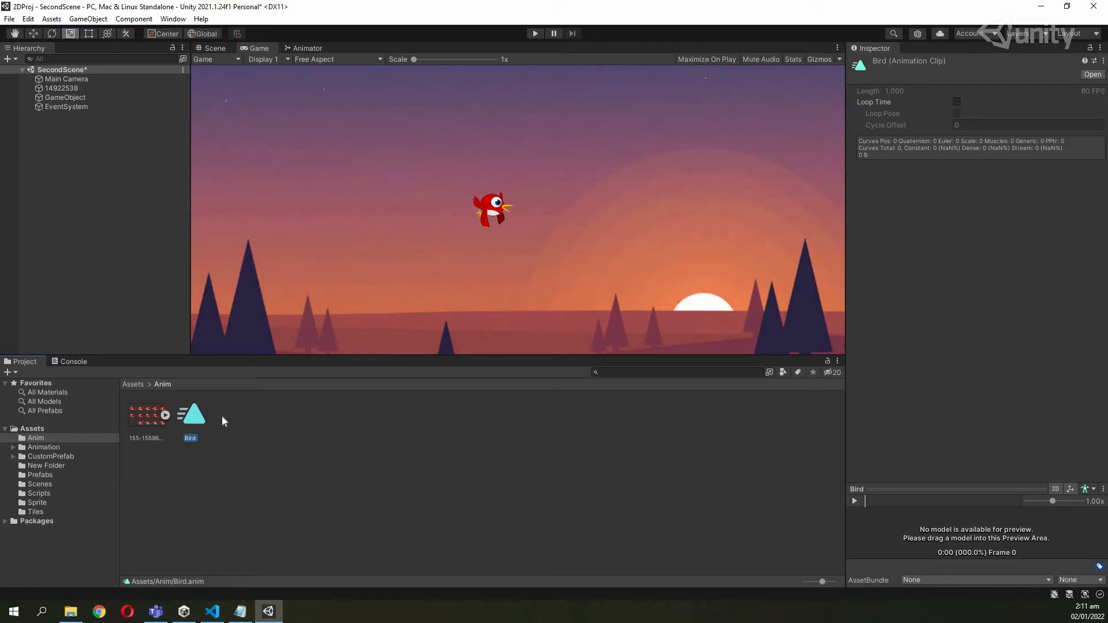
Open and close the Bird clip's Animation window, then drag Bird onto GameObject in the Hierarchy.
{"action": "double_click", "coordinate": [203, 418]}
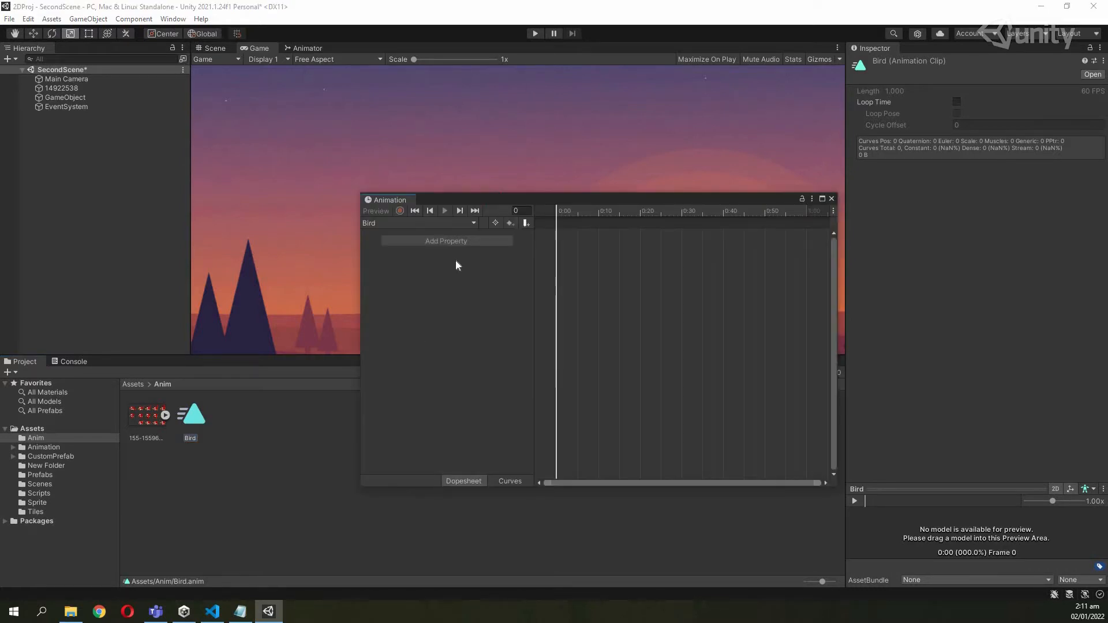
{"action": "left_click_drag", "start_coordinate": [429, 198], "coordinate": [483, 202]}
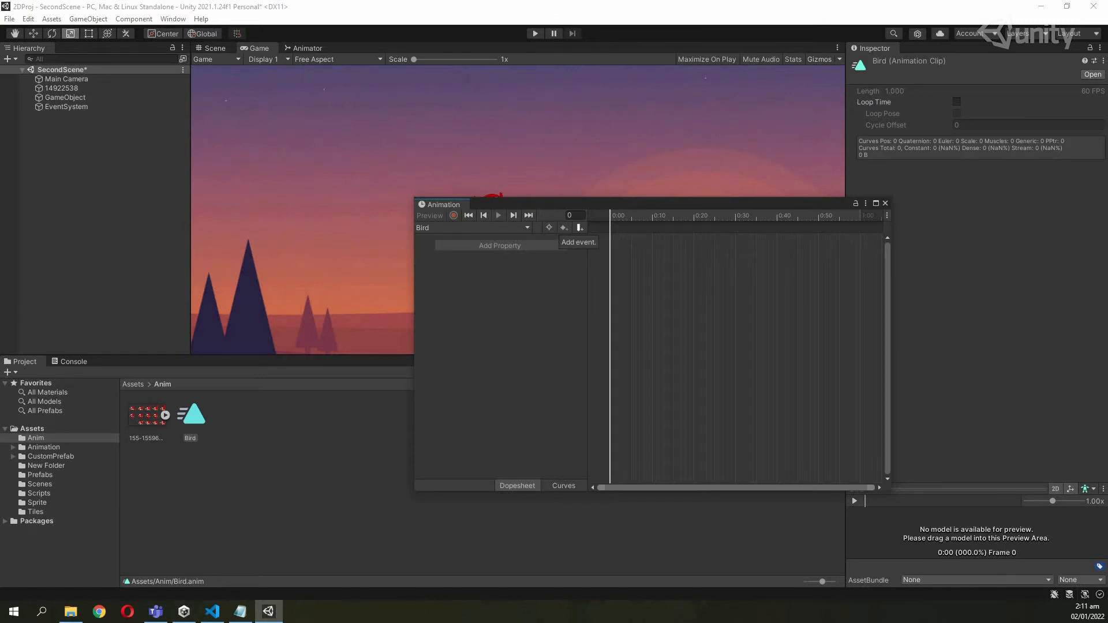
{"action": "left_click_drag", "start_coordinate": [880, 202], "coordinate": [905, 211]}
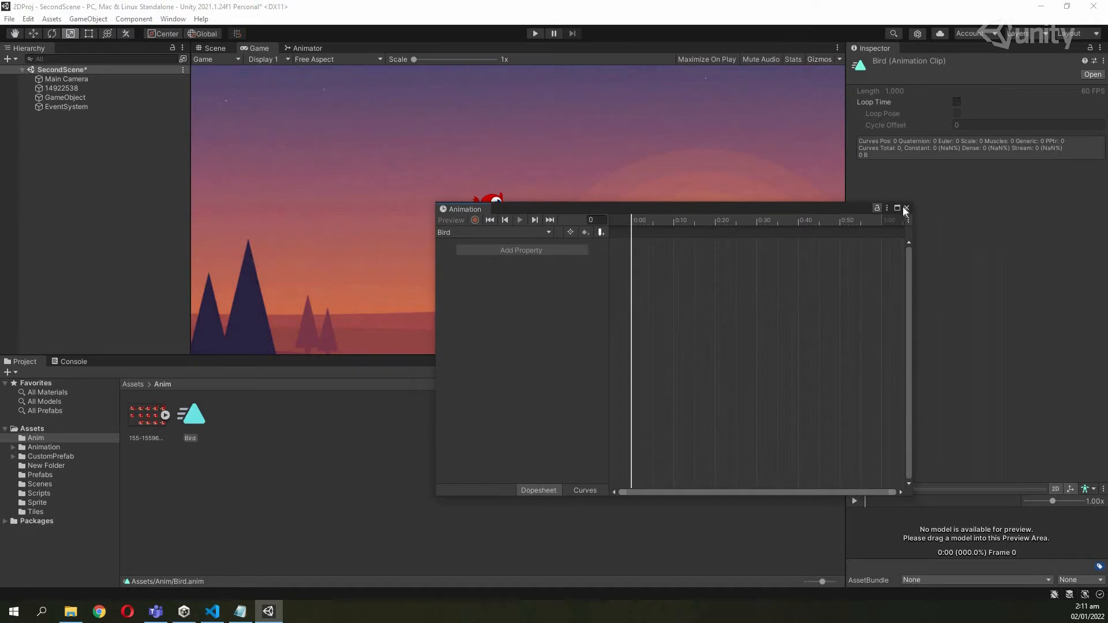
{"action": "left_click", "coordinate": [905, 208]}
{"action": "left_click_drag", "start_coordinate": [204, 420], "coordinate": [75, 99]}
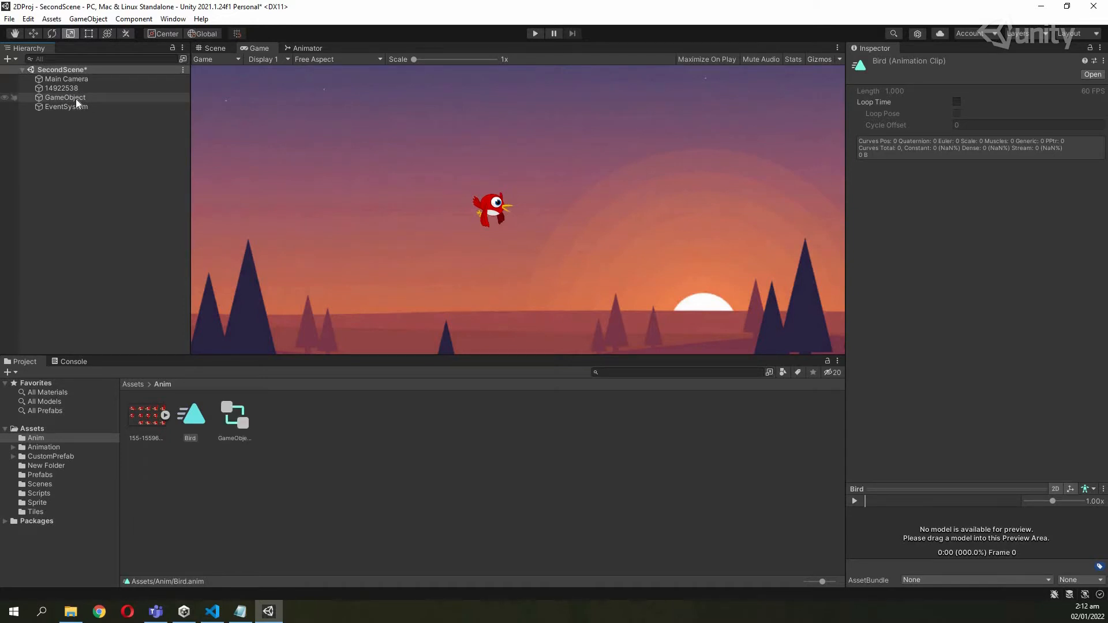
{"action": "left_click", "coordinate": [241, 433]}
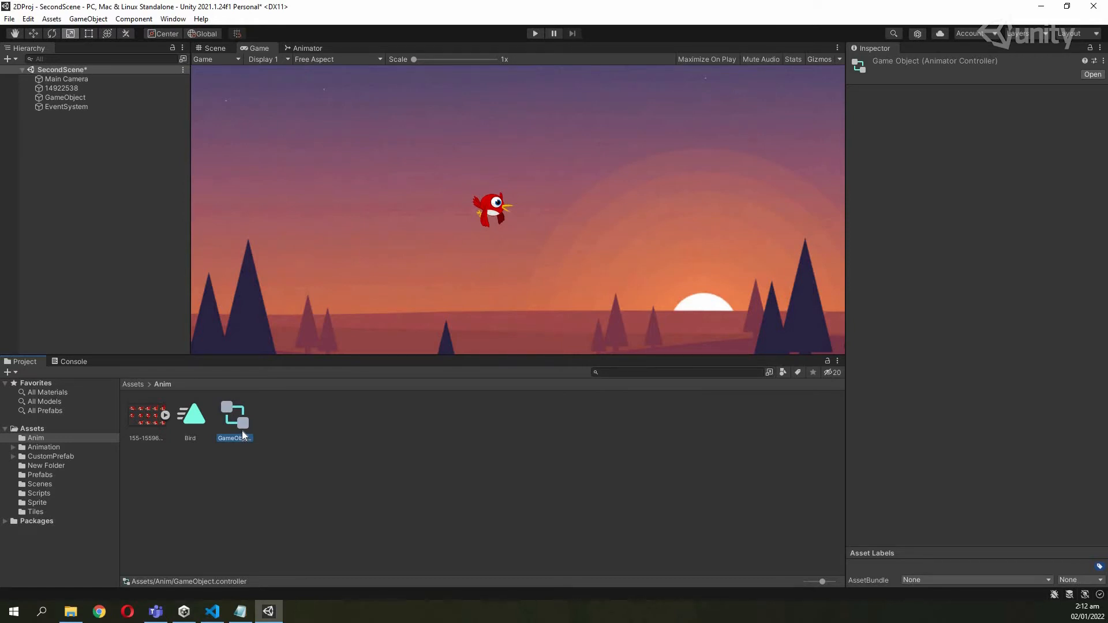
{"action": "left_click", "coordinate": [193, 436]}
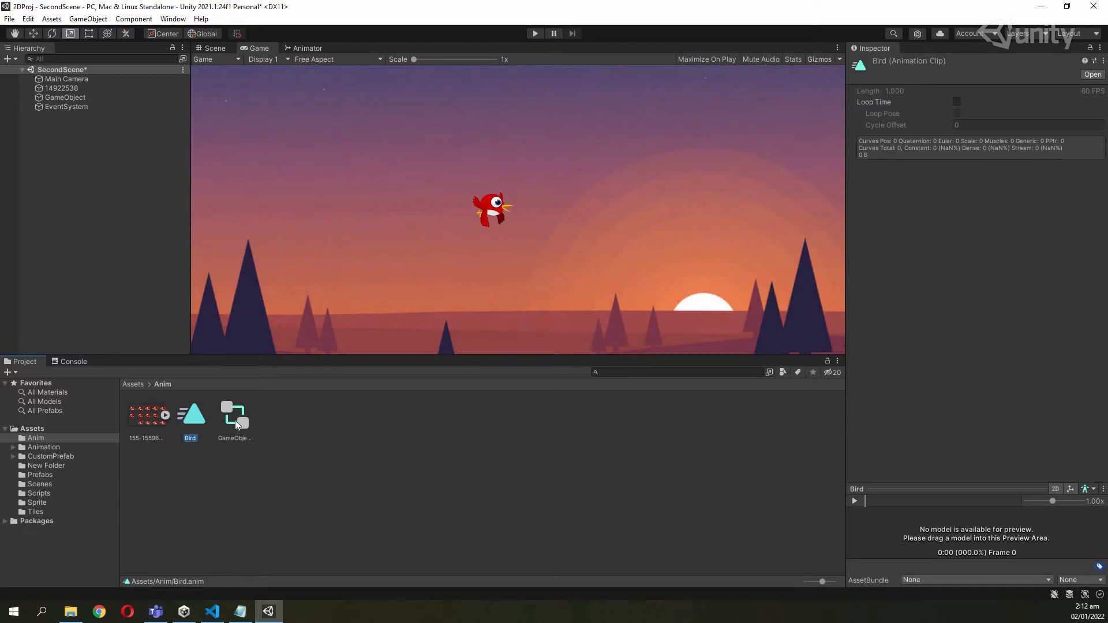
Open the GameObject controller graph and place Bird under Entry with Exit beside Entry.
{"action": "double_click", "coordinate": [234, 420]}
{"action": "left_click_drag", "start_coordinate": [416, 167], "coordinate": [323, 295]}
{"action": "left_click_drag", "start_coordinate": [332, 233], "coordinate": [473, 192]}
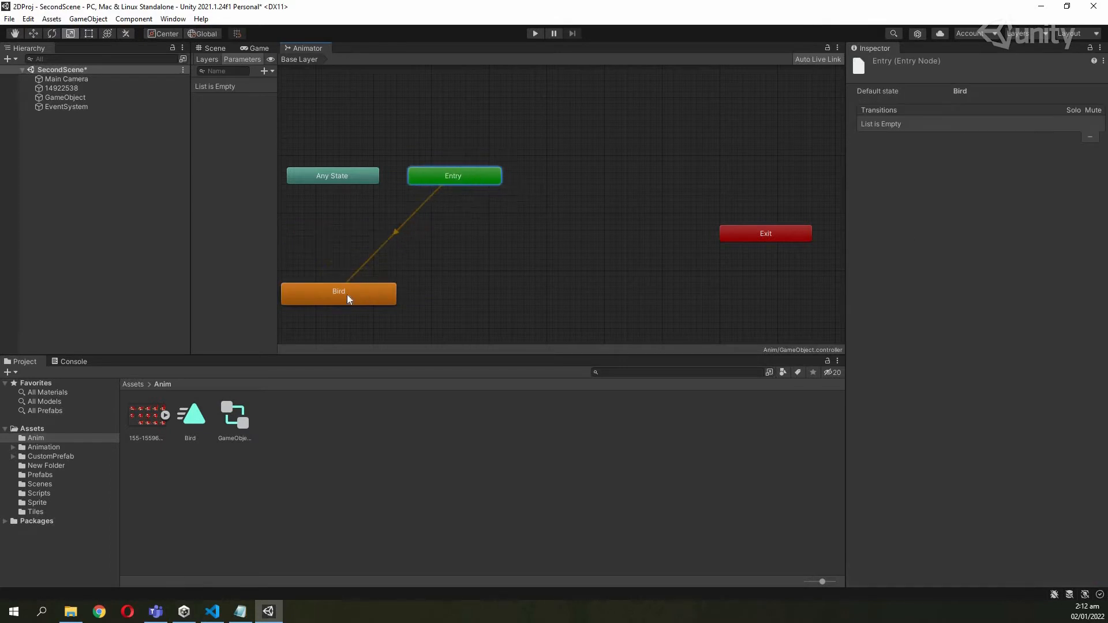
{"action": "left_click_drag", "start_coordinate": [348, 295], "coordinate": [465, 284]}
{"action": "left_click", "coordinate": [463, 178]}
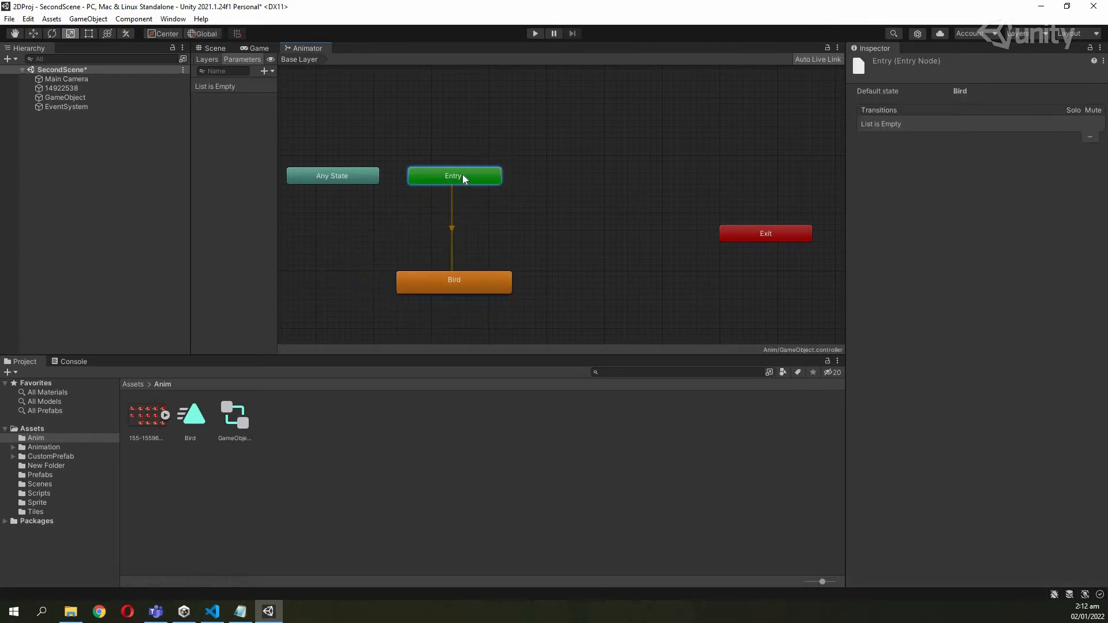
{"action": "left_click", "coordinate": [765, 237]}
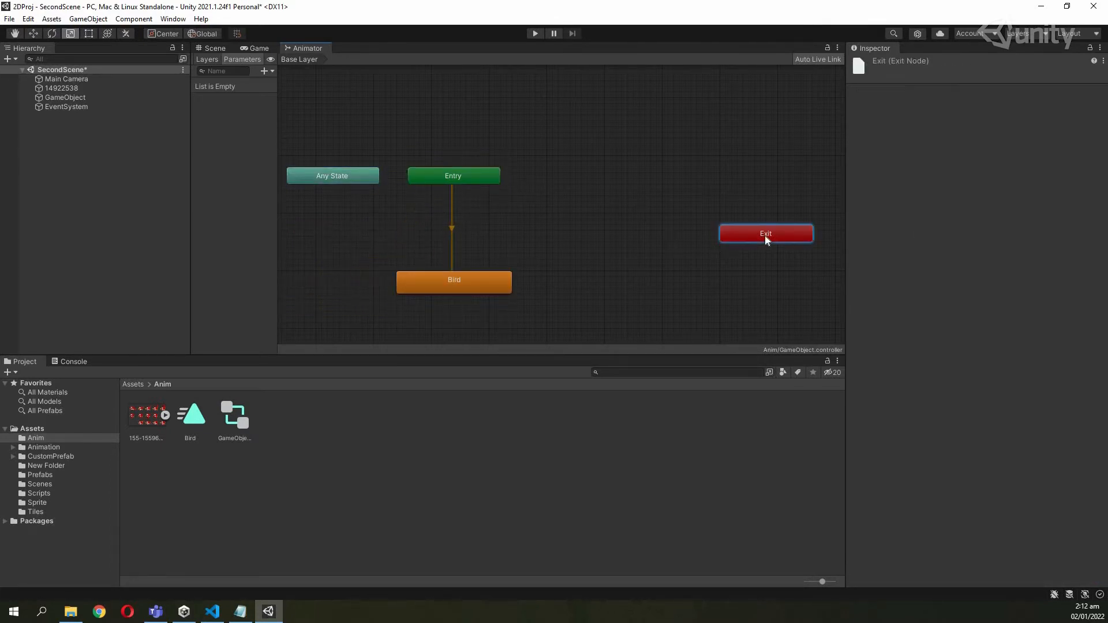
{"action": "left_click_drag", "start_coordinate": [764, 235], "coordinate": [594, 175]}
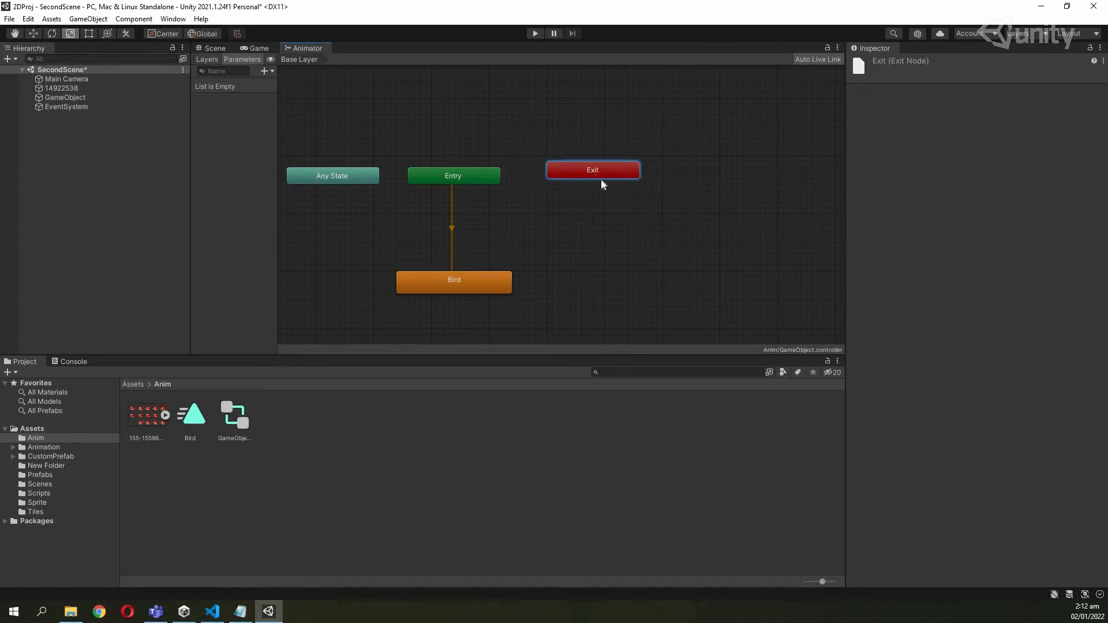
Inspect the Bird state, the Bird clip and GameObject's components.
{"action": "left_click", "coordinate": [499, 284]}
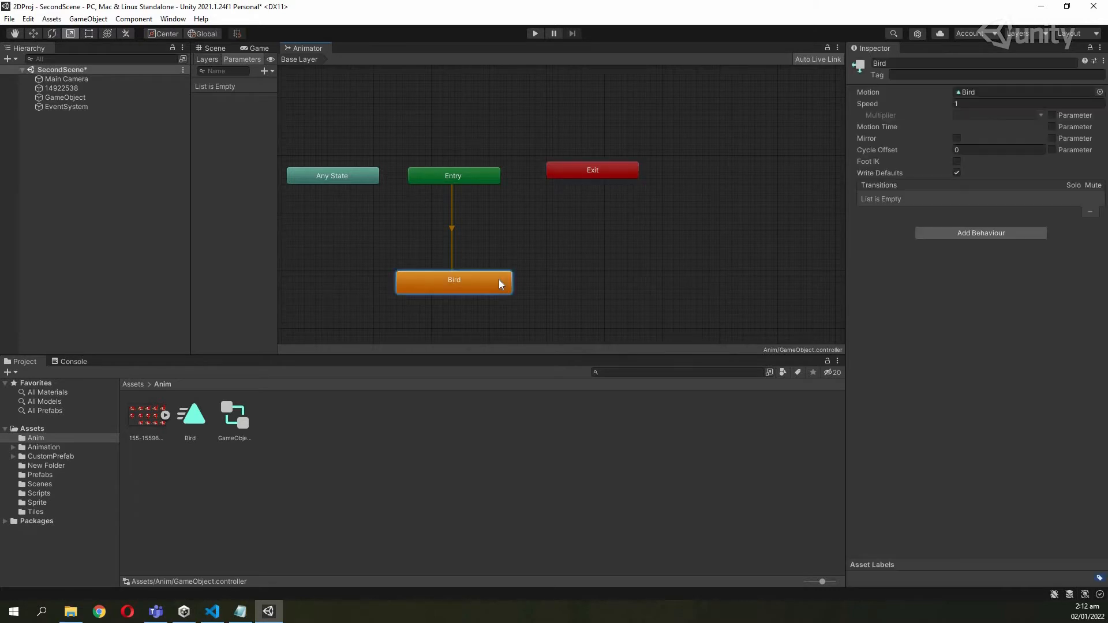
{"action": "left_click", "coordinate": [202, 418]}
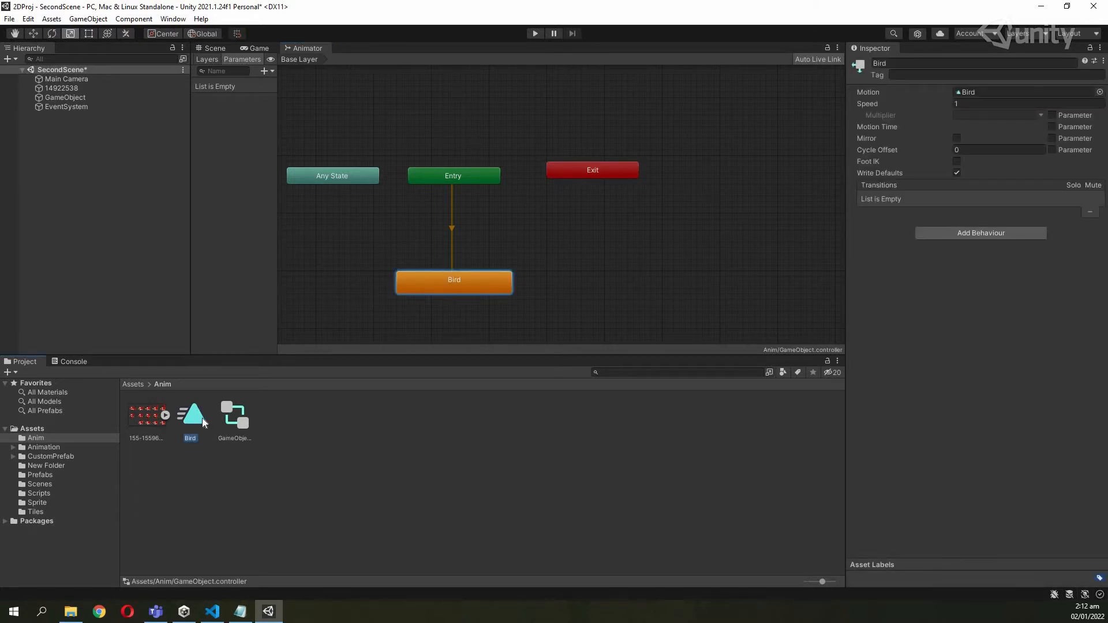
{"action": "left_click", "coordinate": [475, 294]}
{"action": "left_click", "coordinate": [200, 421]}
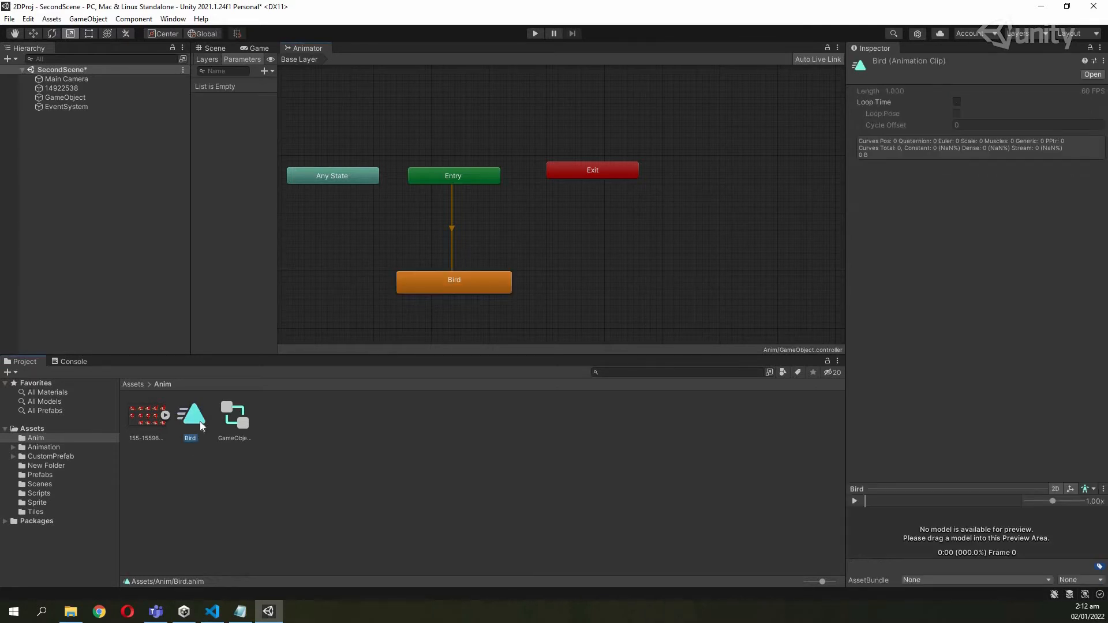
{"action": "left_click", "coordinate": [91, 98]}
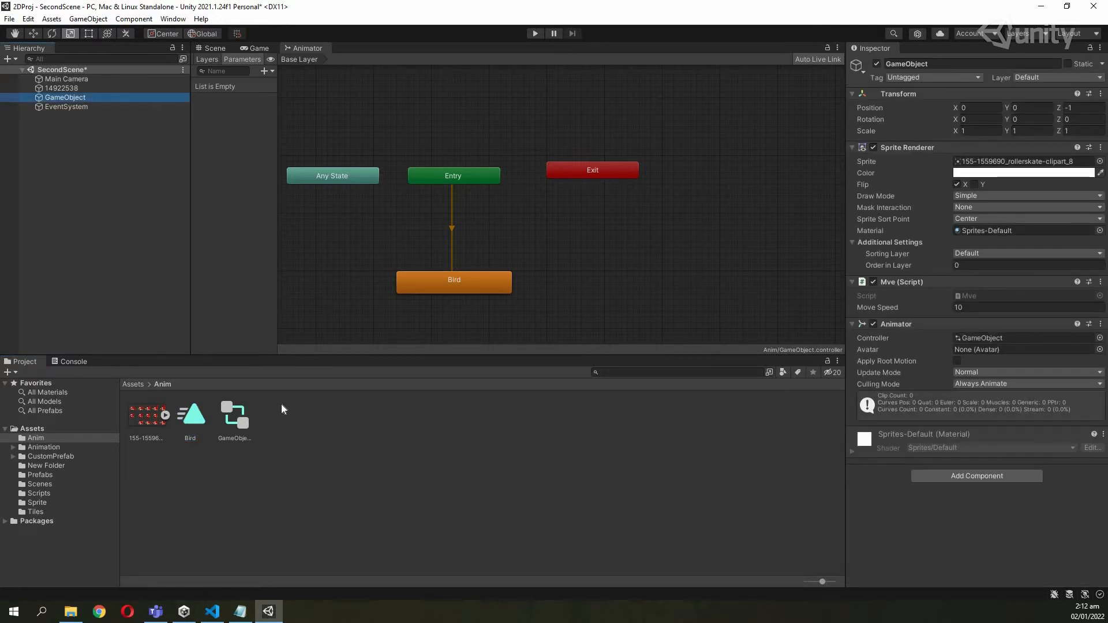
Move Entry higher in the graph and Bird straight up beneath it.
{"action": "left_click", "coordinate": [426, 287]}
{"action": "left_click_drag", "start_coordinate": [454, 173], "coordinate": [454, 128]}
{"action": "left_click_drag", "start_coordinate": [465, 273], "coordinate": [457, 196]}
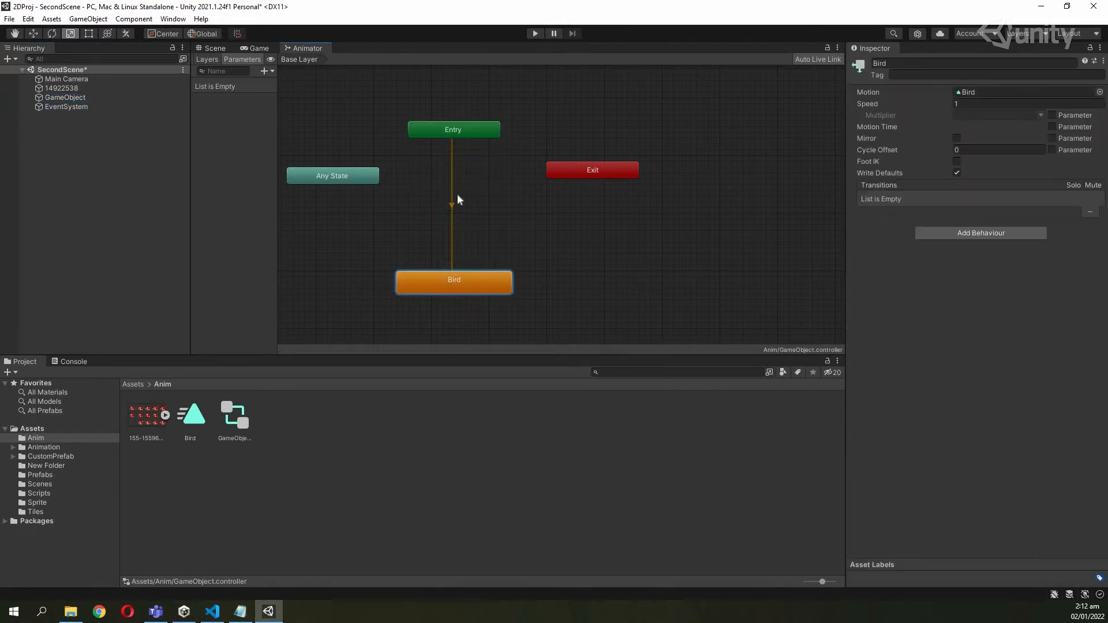
Create a New Animation clip in Anim and drag it into the graph as a state.
{"action": "right_click", "coordinate": [294, 450]}
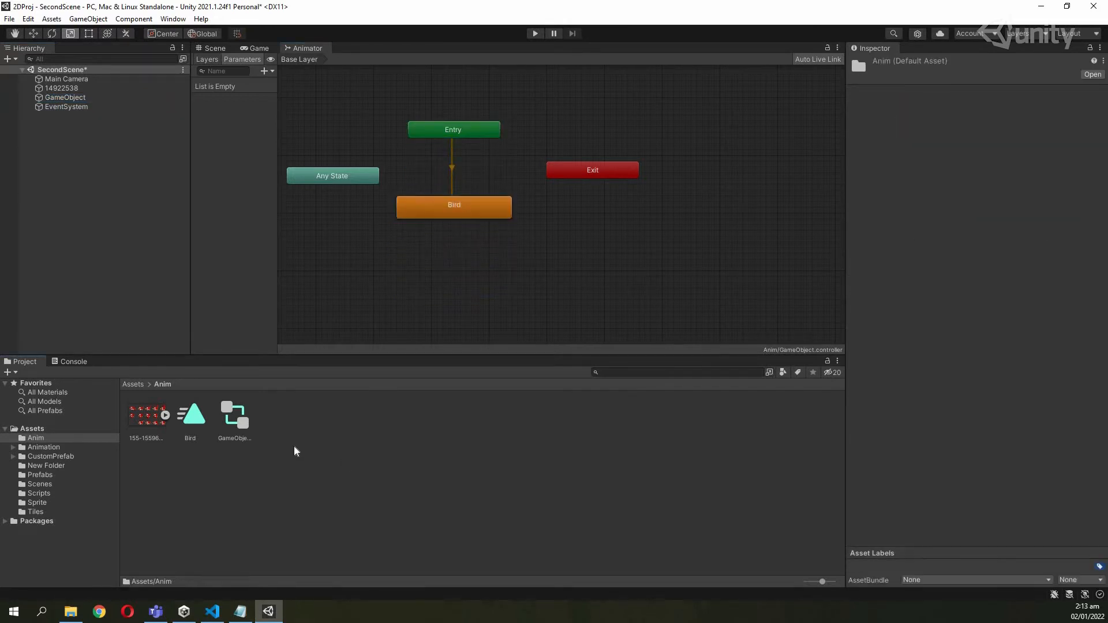
{"action": "mouse_move", "coordinate": [370, 164]}
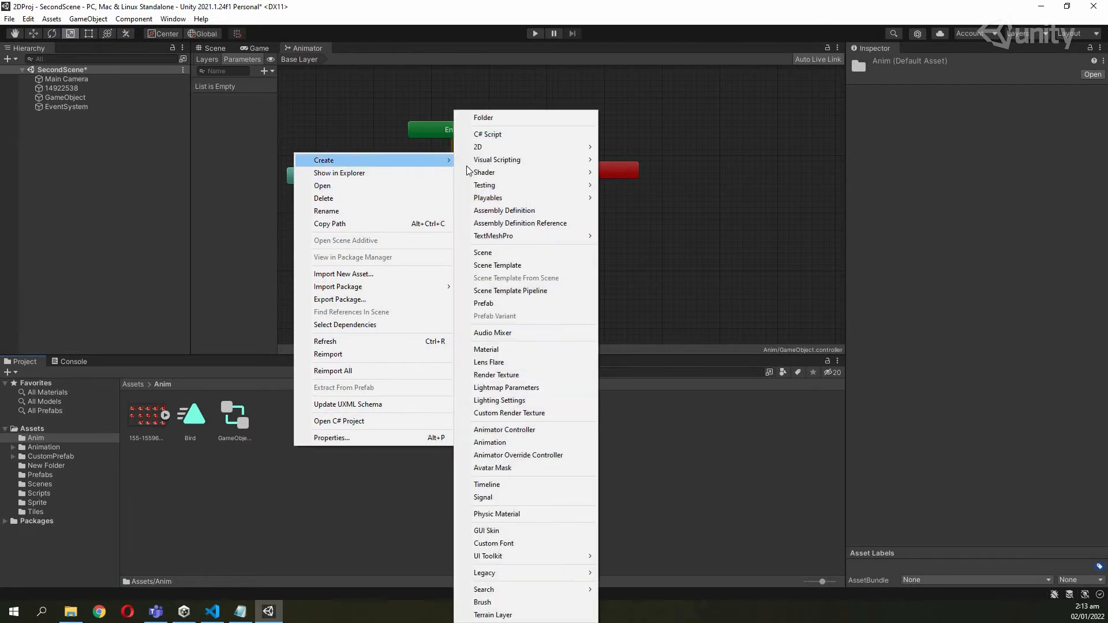
{"action": "left_click", "coordinate": [486, 444]}
{"action": "left_click_drag", "start_coordinate": [288, 426], "coordinate": [402, 279]}
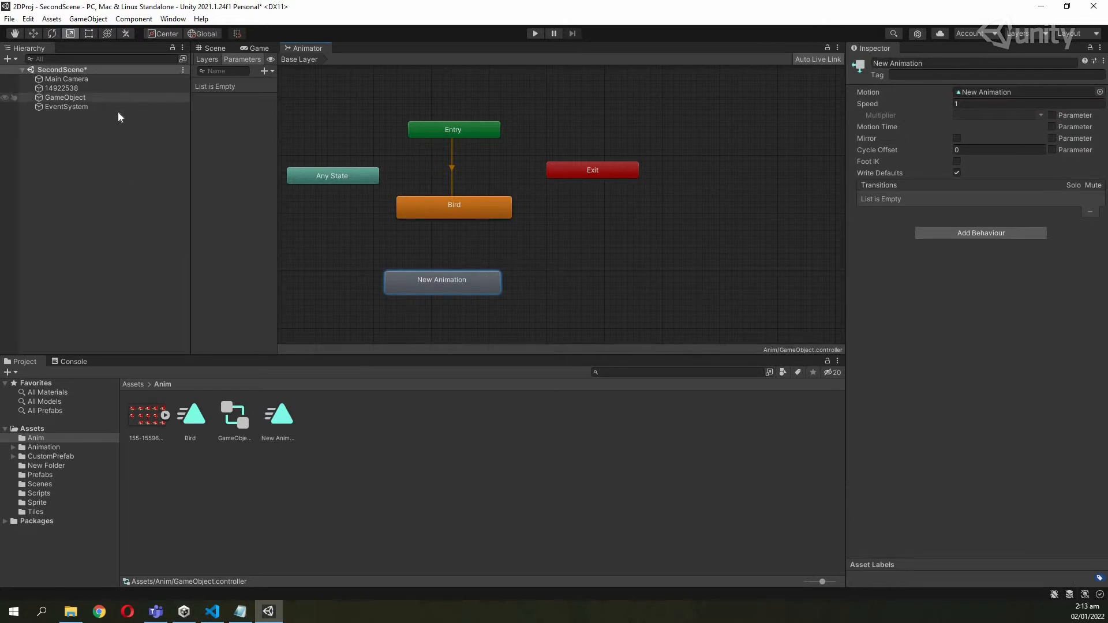
Delete the extra New Animation state from the Animator graph.
{"action": "left_click", "coordinate": [195, 432]}
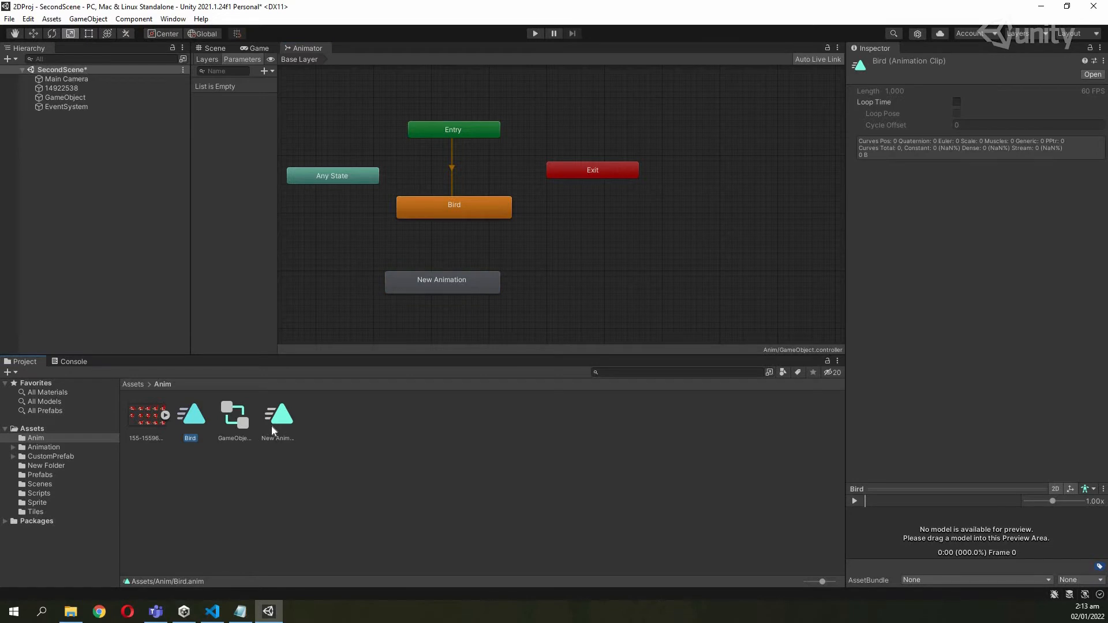
{"action": "left_click", "coordinate": [271, 426]}
{"action": "left_click", "coordinate": [411, 277]}
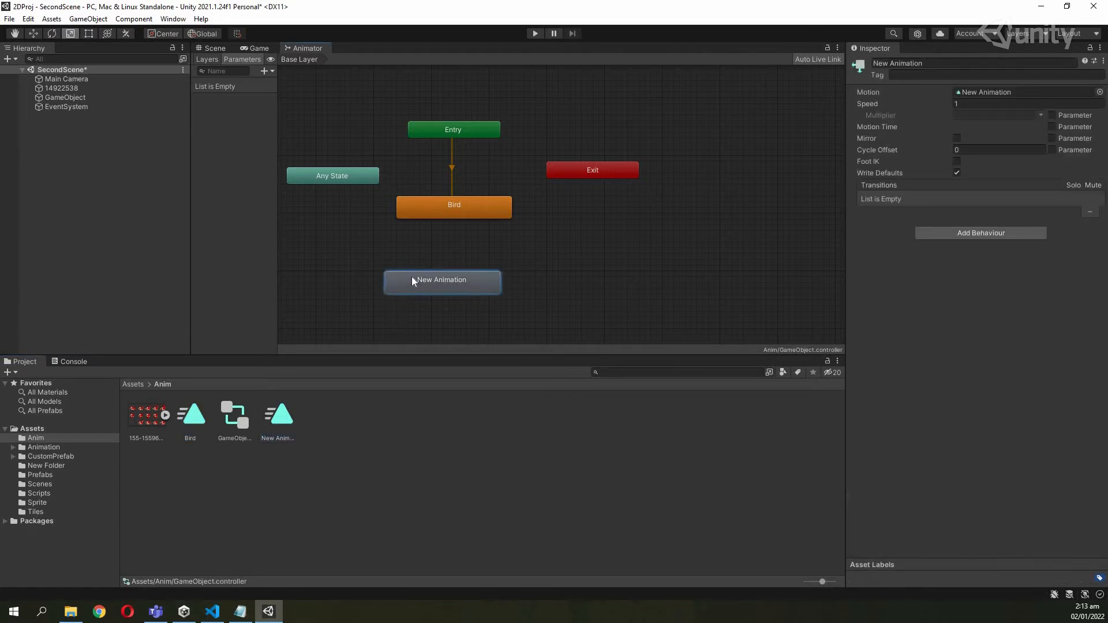
{"action": "key", "text": "Delete"}
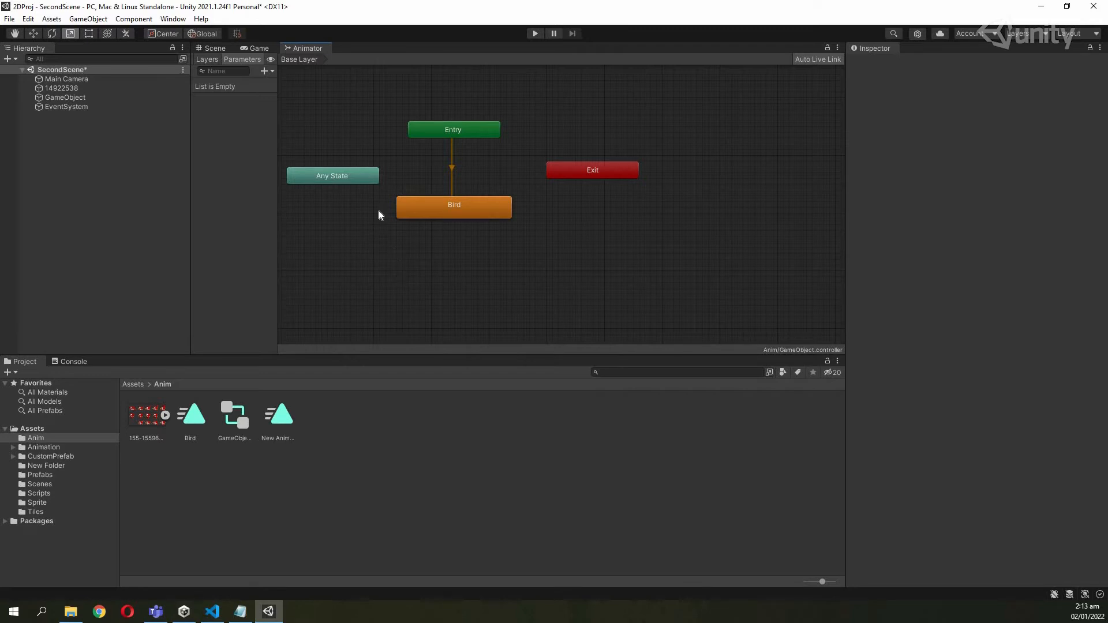
Rearrange the graph so the Bird state sits directly under Entry.
{"action": "left_click_drag", "start_coordinate": [452, 131], "coordinate": [448, 124]}
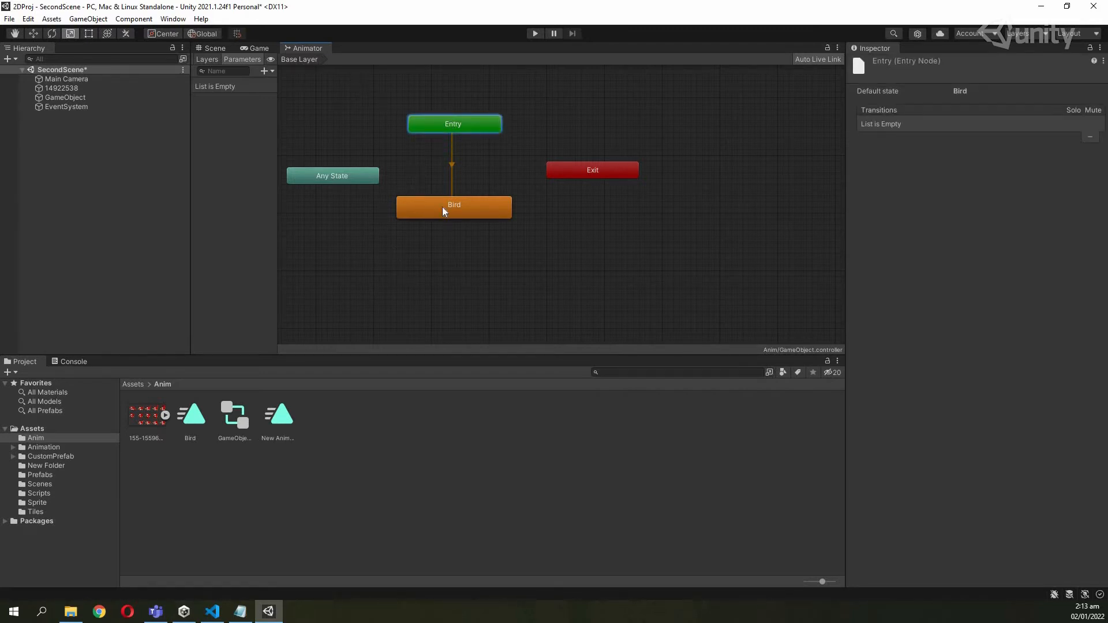
{"action": "left_click_drag", "start_coordinate": [454, 208], "coordinate": [483, 265]}
{"action": "left_click_drag", "start_coordinate": [375, 255], "coordinate": [402, 263]}
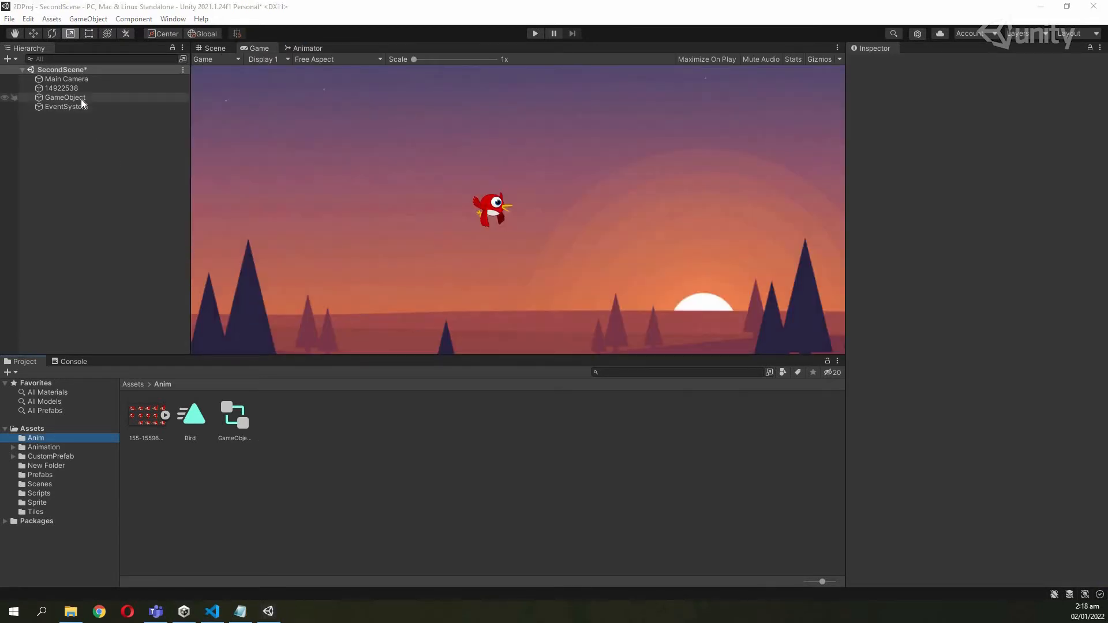
Expand the bird sprite sheet into its frames and open the Bird clip in the Animation window.
{"action": "left_click", "coordinate": [490, 214]}
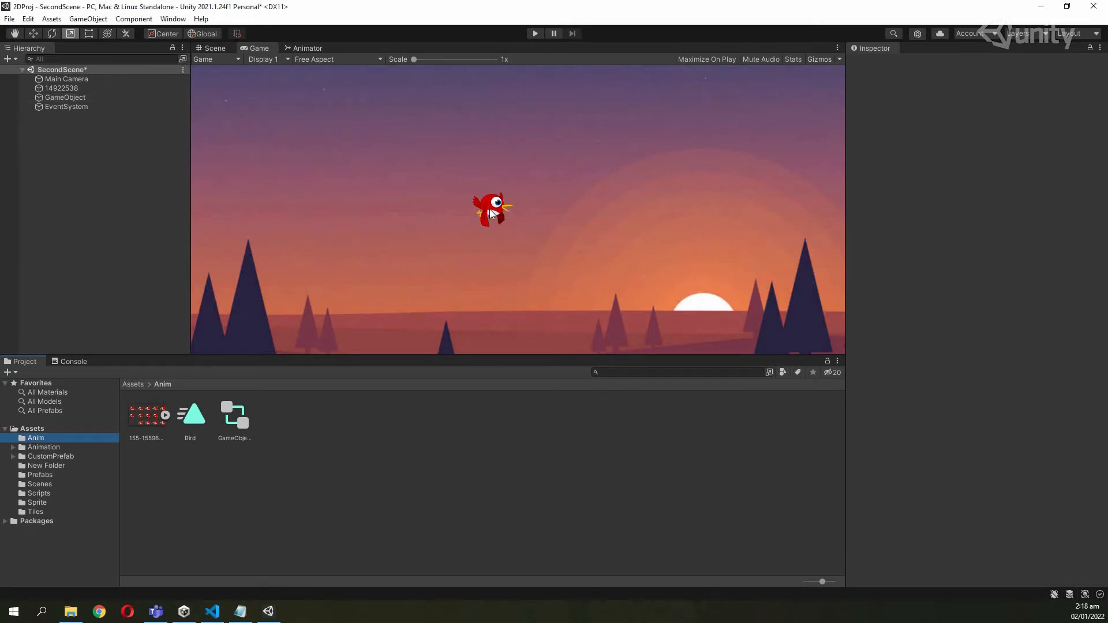
{"action": "left_click", "coordinate": [168, 413]}
{"action": "left_click", "coordinate": [186, 420]}
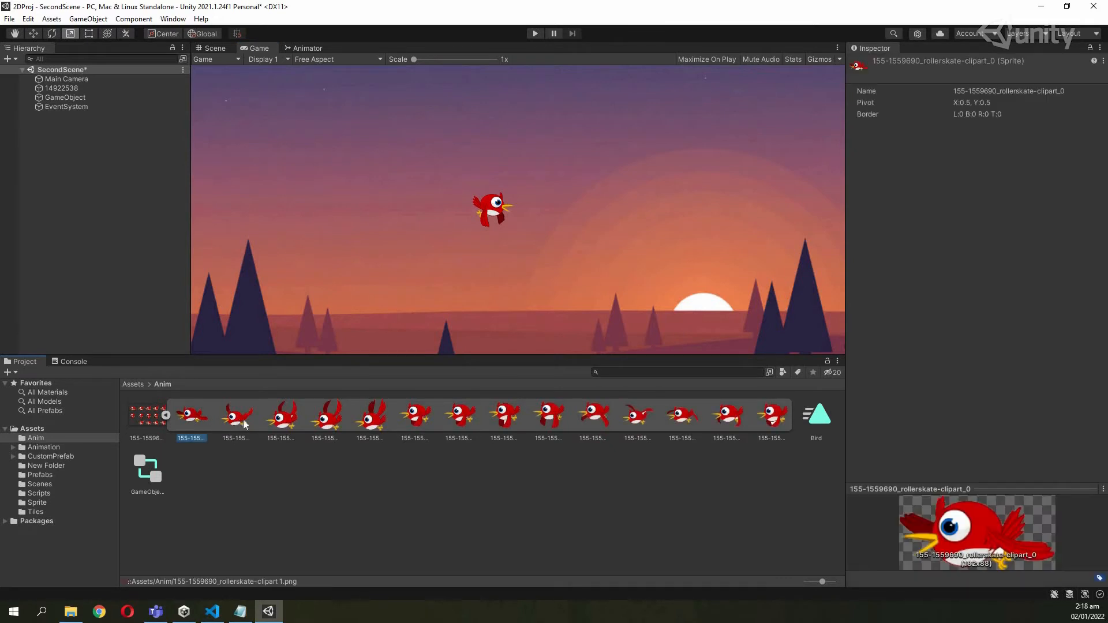
{"action": "left_click", "coordinate": [244, 424]}
{"action": "left_click", "coordinate": [287, 421]}
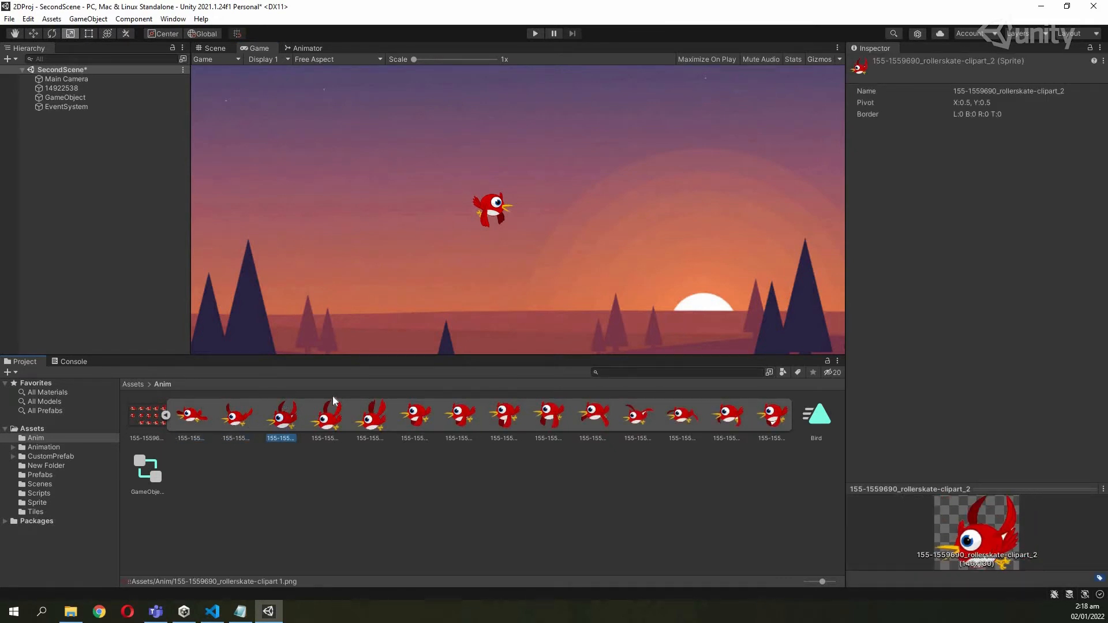
{"action": "double_click", "coordinate": [819, 418]}
{"action": "left_click_drag", "start_coordinate": [619, 204], "coordinate": [703, 198]}
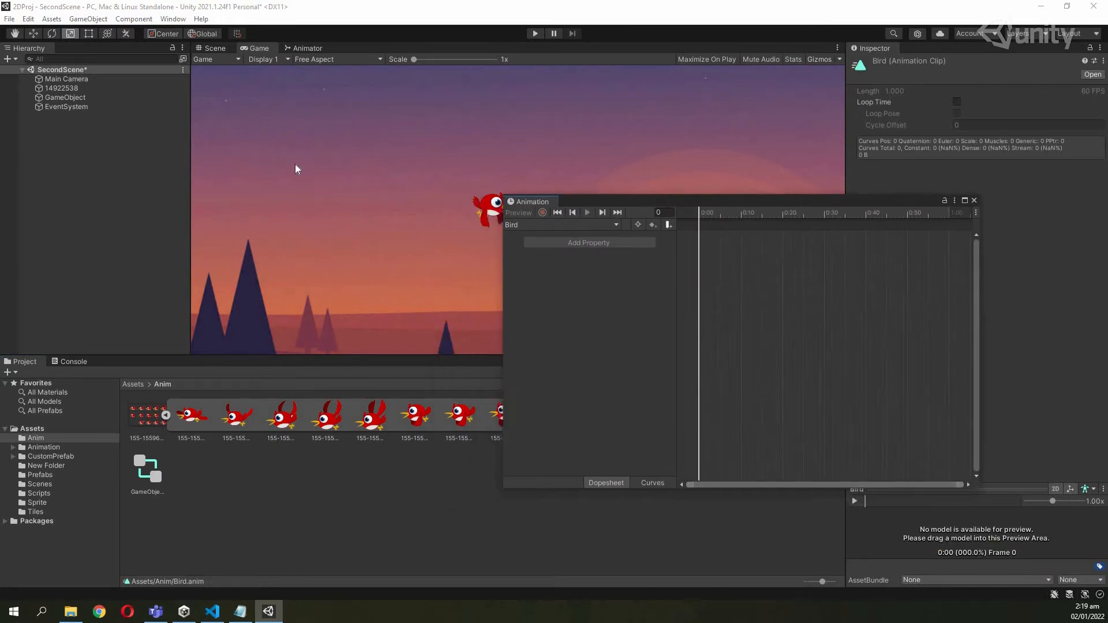
Target GameObject for animating and key the first bird sprite at 0:00 on a Sprite track.
{"action": "left_click", "coordinate": [144, 97]}
{"action": "left_click_drag", "start_coordinate": [623, 206], "coordinate": [648, 231]}
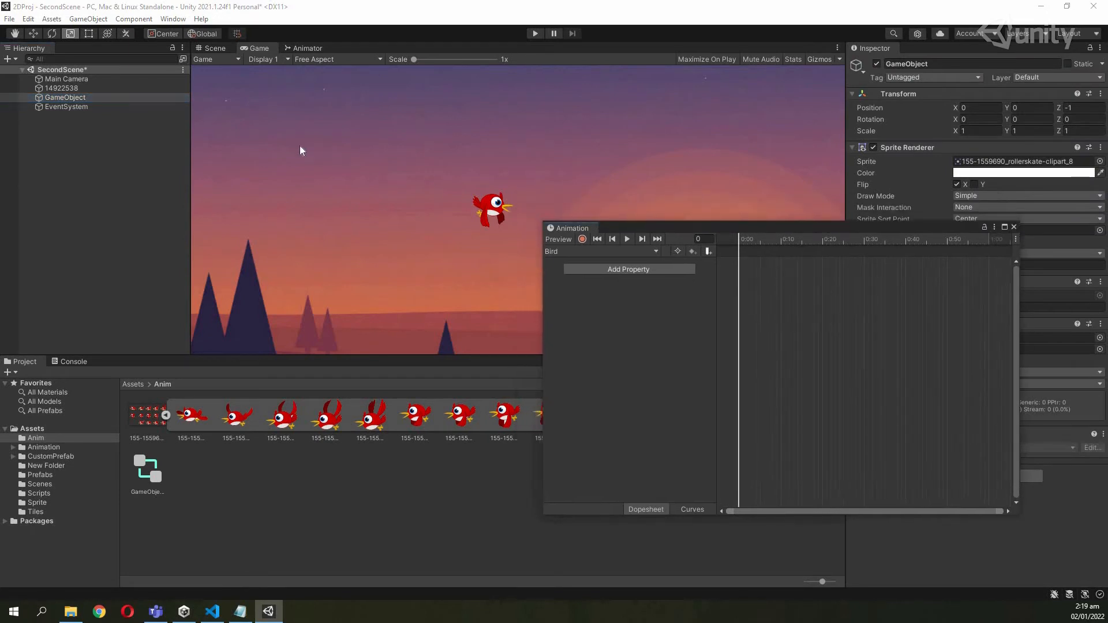
{"action": "left_click", "coordinate": [113, 97]}
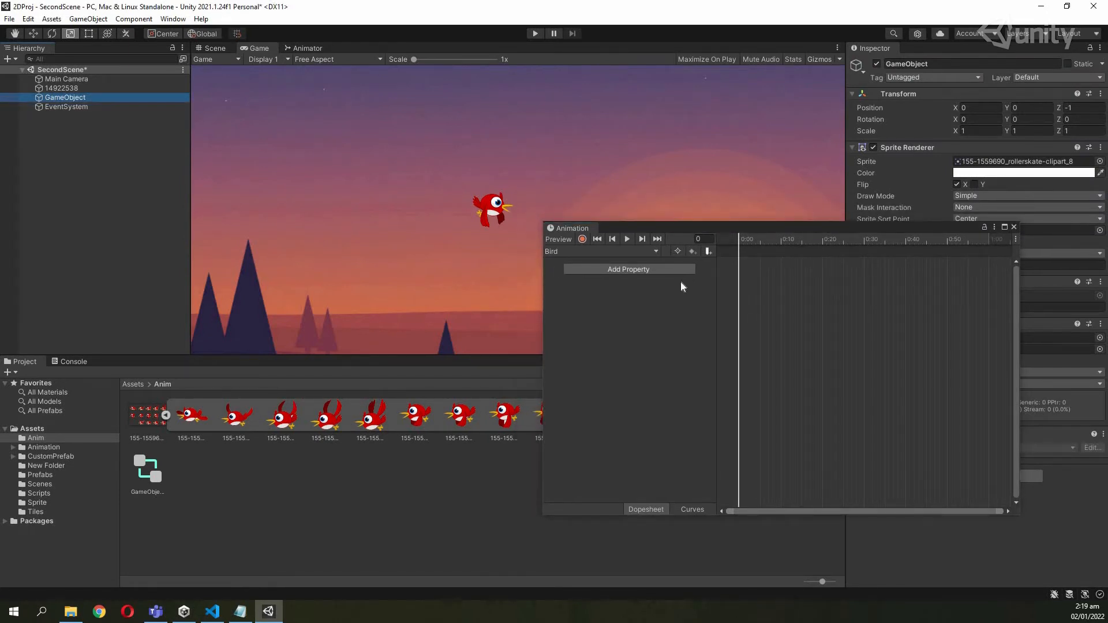
{"action": "left_click", "coordinate": [640, 271]}
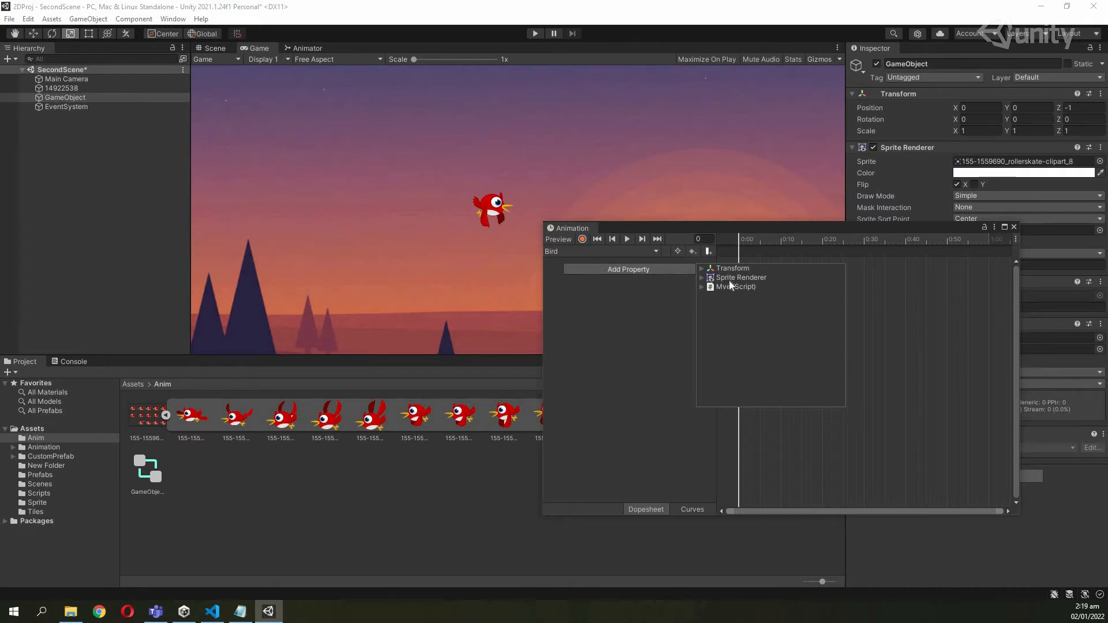
{"action": "left_click", "coordinate": [701, 269]}
{"action": "left_click", "coordinate": [701, 269]}
{"action": "left_click", "coordinate": [701, 277]}
{"action": "left_click", "coordinate": [702, 277]}
{"action": "left_click", "coordinate": [665, 306]}
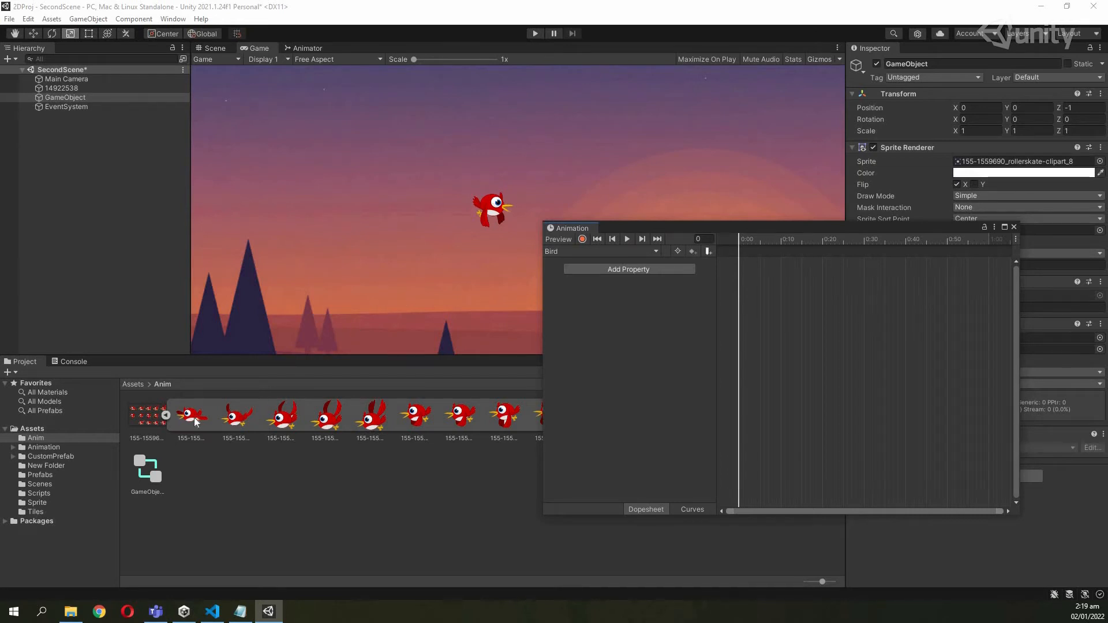
{"action": "left_click_drag", "start_coordinate": [194, 417], "coordinate": [741, 255]}
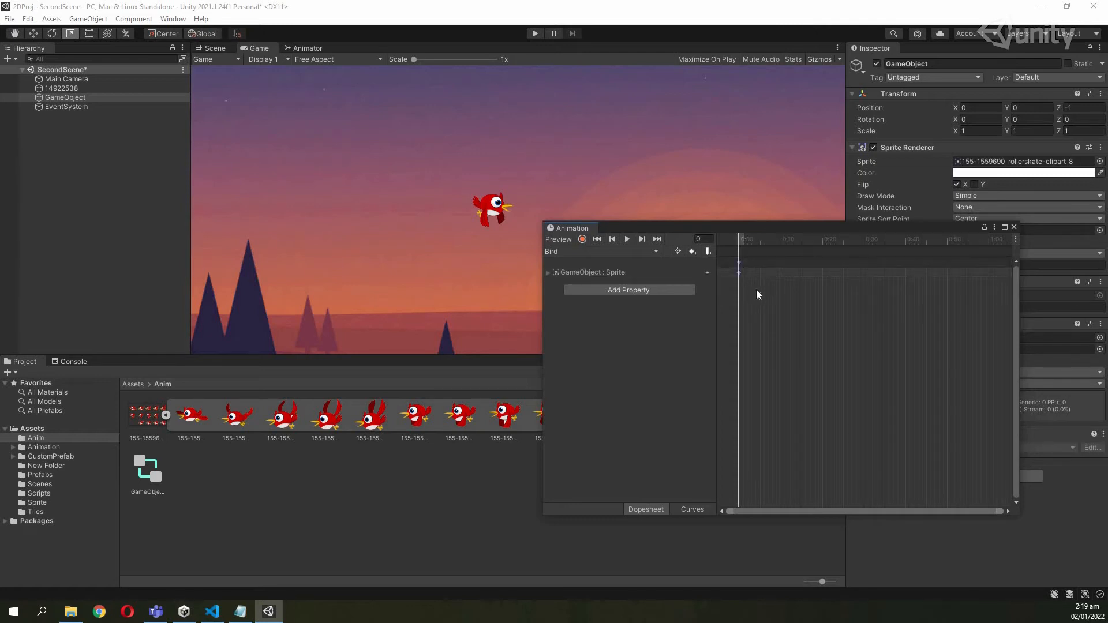
Add the remaining bird frames to the Bird clip as a row of about 14 sprite keyframes.
{"action": "left_click", "coordinate": [740, 265]}
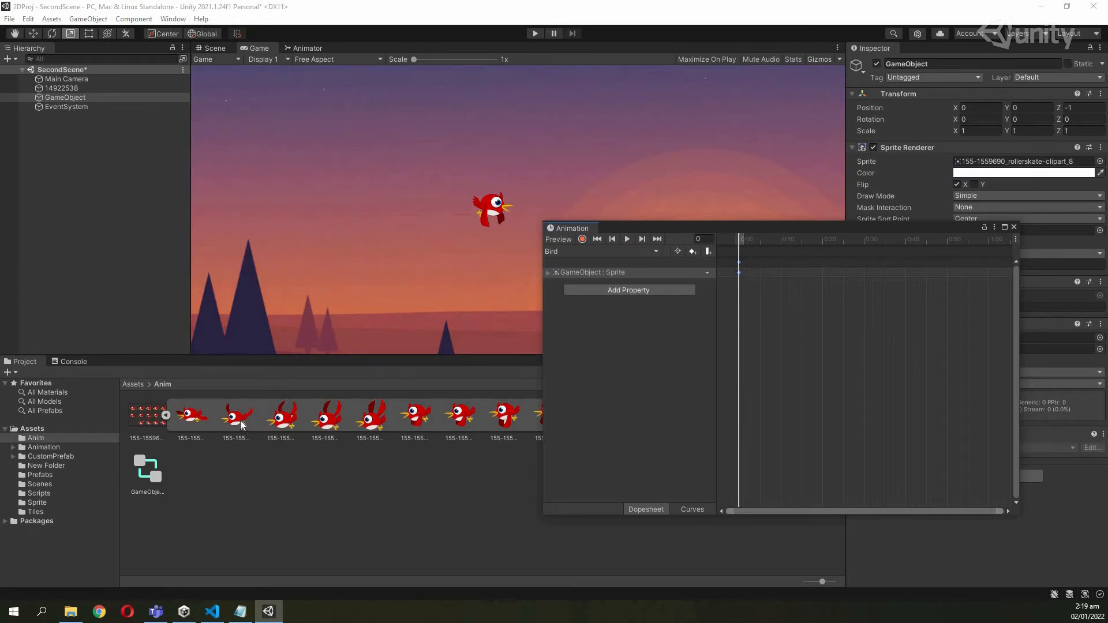
{"action": "left_click_drag", "start_coordinate": [240, 421], "coordinate": [745, 275]}
{"action": "left_click_drag", "start_coordinate": [289, 415], "coordinate": [811, 98]}
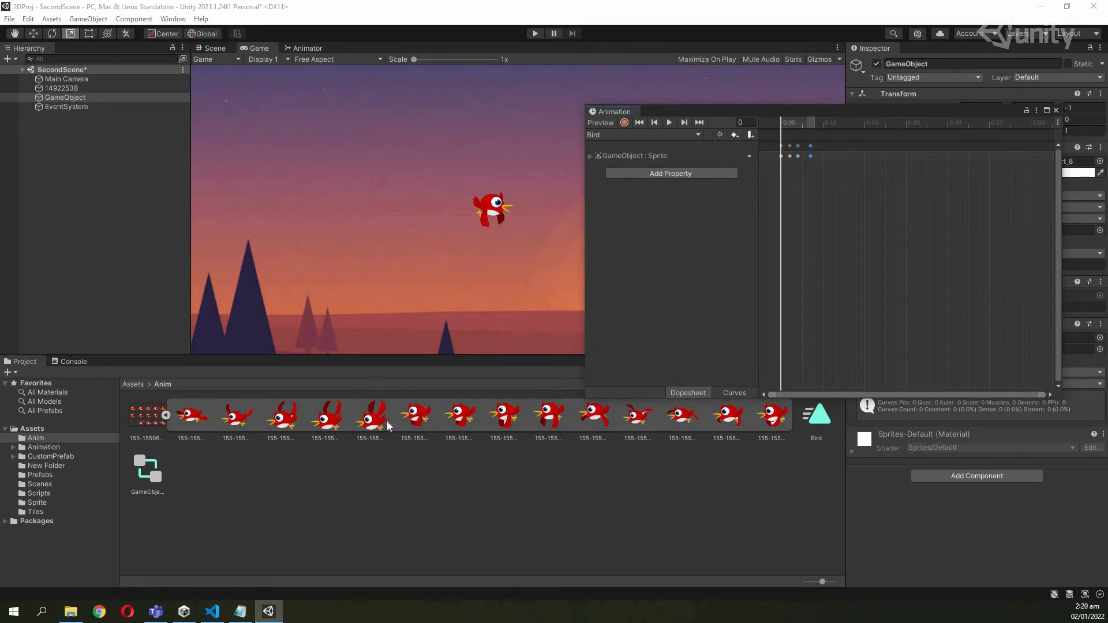
{"action": "left_click_drag", "start_coordinate": [386, 420], "coordinate": [822, 148]}
{"action": "left_click_drag", "start_coordinate": [425, 422], "coordinate": [835, 155]}
{"action": "left_click_drag", "start_coordinate": [457, 413], "coordinate": [846, 149]}
{"action": "left_click_drag", "start_coordinate": [511, 419], "coordinate": [859, 145]}
{"action": "left_click_drag", "start_coordinate": [563, 400], "coordinate": [869, 149]}
{"action": "left_click_drag", "start_coordinate": [583, 413], "coordinate": [884, 156]}
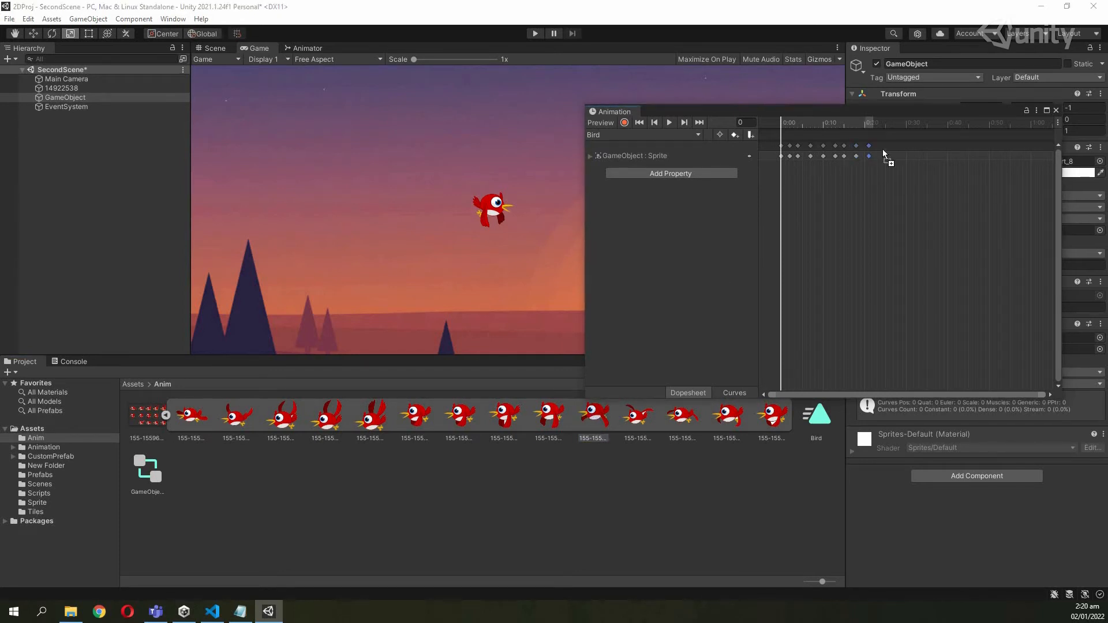
{"action": "left_click_drag", "start_coordinate": [641, 427], "coordinate": [892, 144]}
{"action": "left_click_drag", "start_coordinate": [863, 235], "coordinate": [902, 136]}
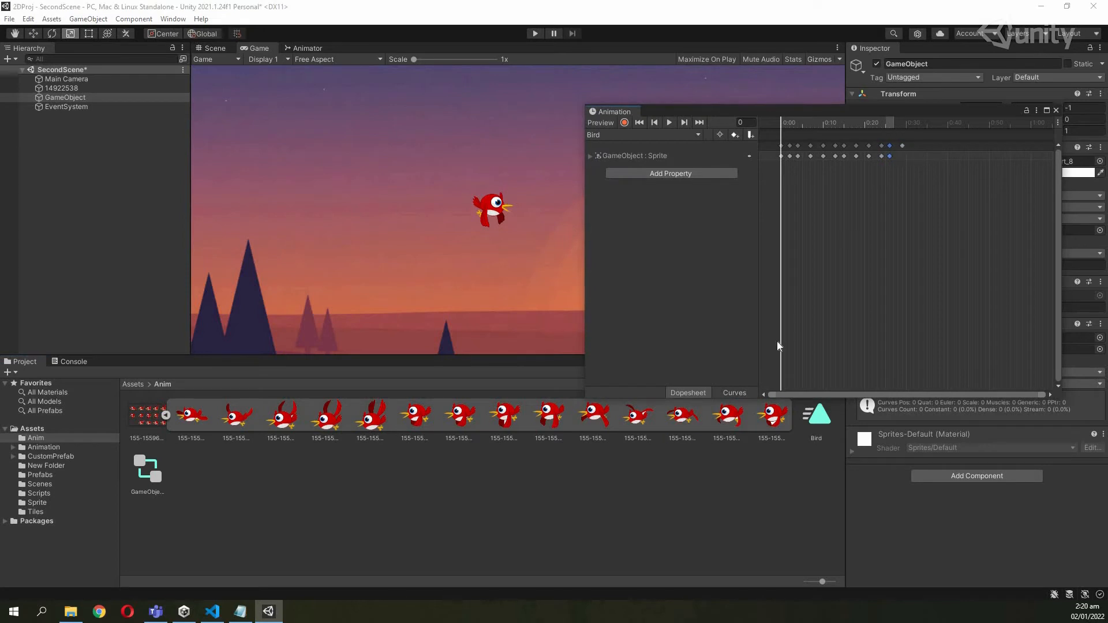
{"action": "left_click_drag", "start_coordinate": [730, 421], "coordinate": [926, 146]}
{"action": "left_click_drag", "start_coordinate": [854, 111], "coordinate": [848, 268]}
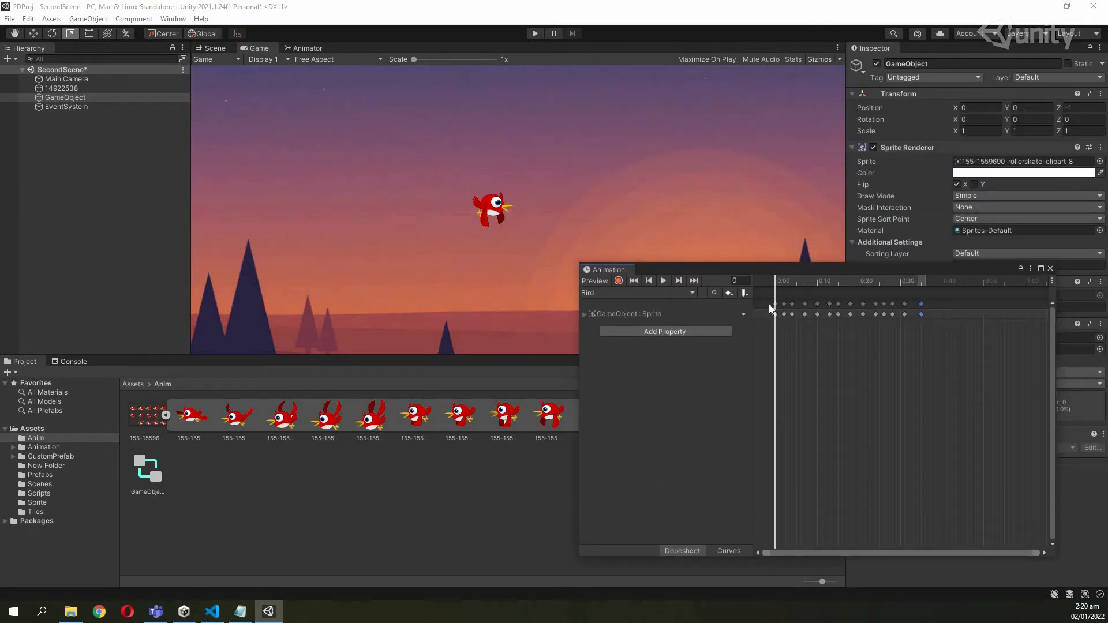
Preview the Bird animation playing in the Animation window.
{"action": "left_click", "coordinate": [665, 281]}
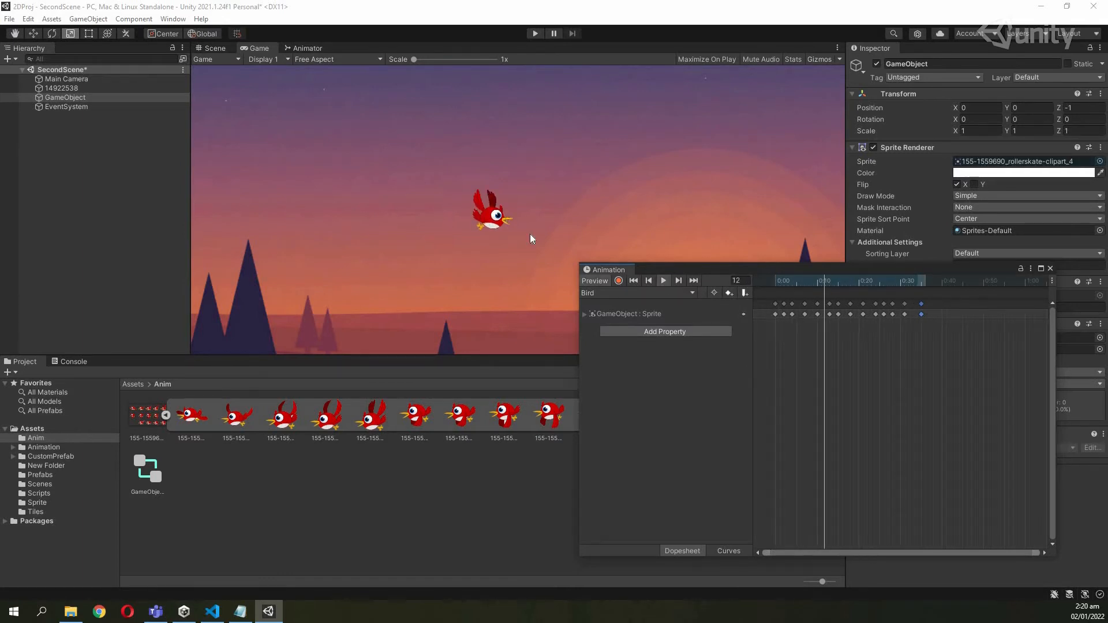
{"action": "left_click_drag", "start_coordinate": [701, 267], "coordinate": [771, 119]}
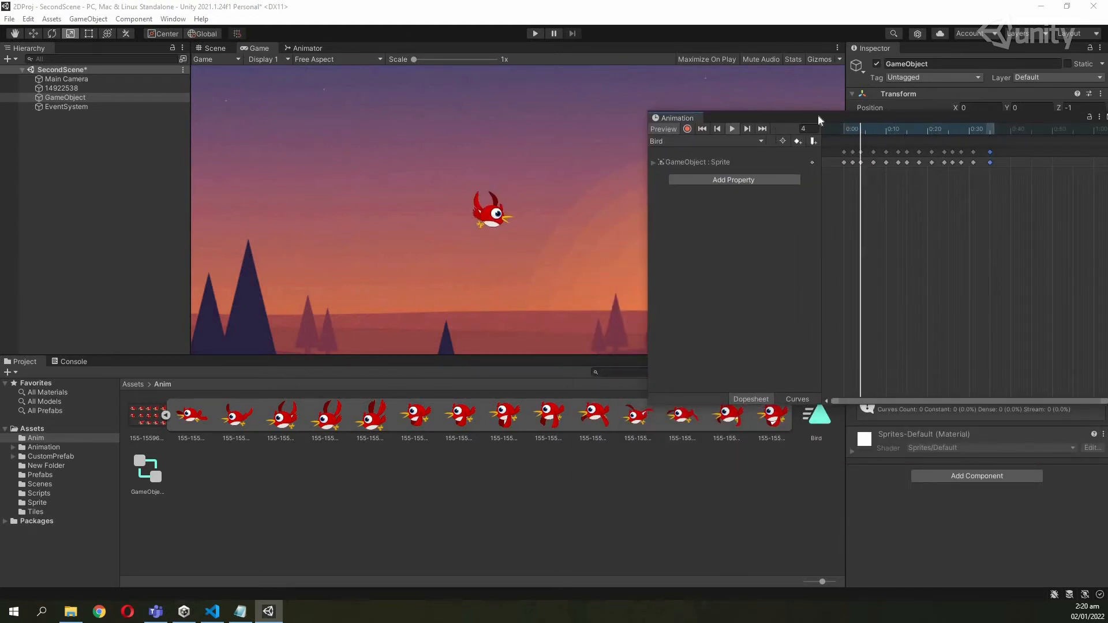
{"action": "left_click_drag", "start_coordinate": [1022, 116], "coordinate": [872, 255]}
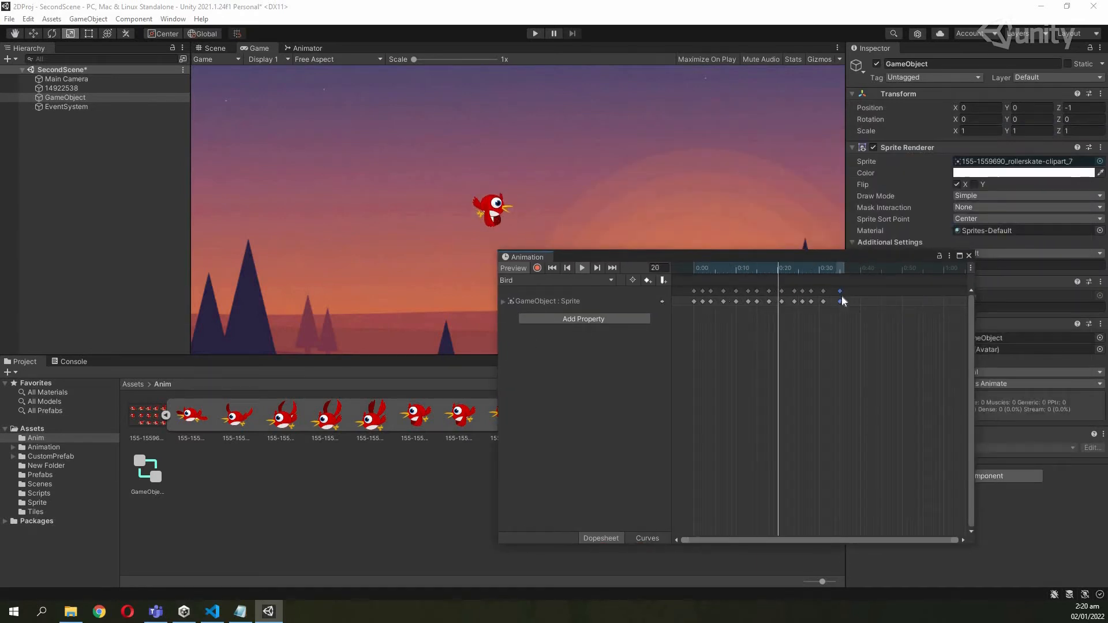
Move the final keyframes later (about 0:38, 0:47, 0:50) so the loop ends at 0:56.
{"action": "left_click_drag", "start_coordinate": [859, 289], "coordinate": [929, 300]}
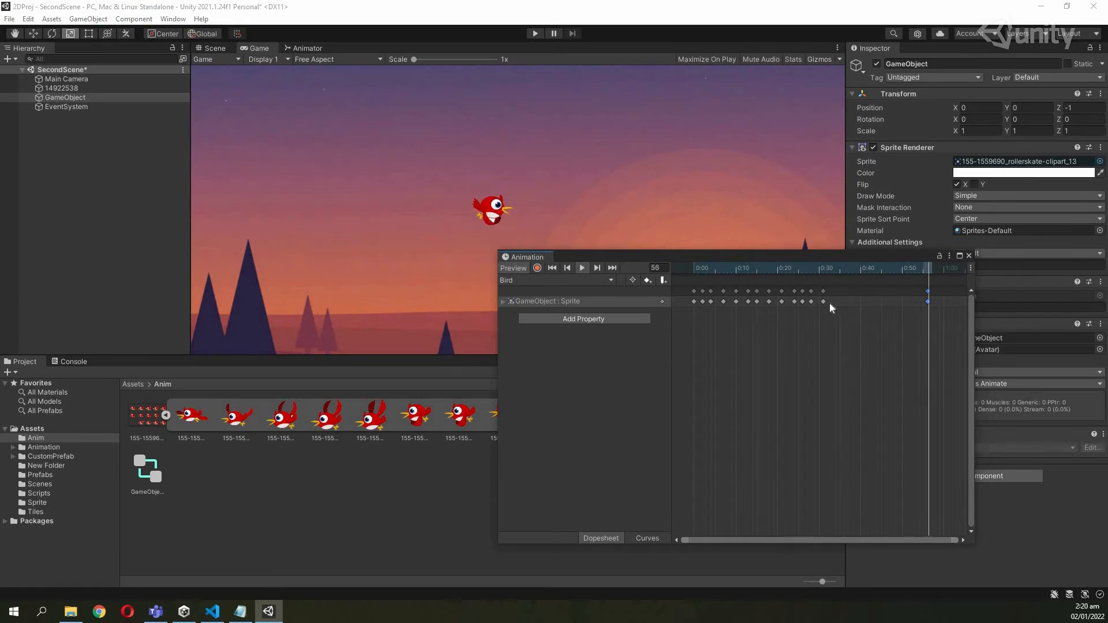
{"action": "left_click_drag", "start_coordinate": [824, 300], "coordinate": [911, 307]}
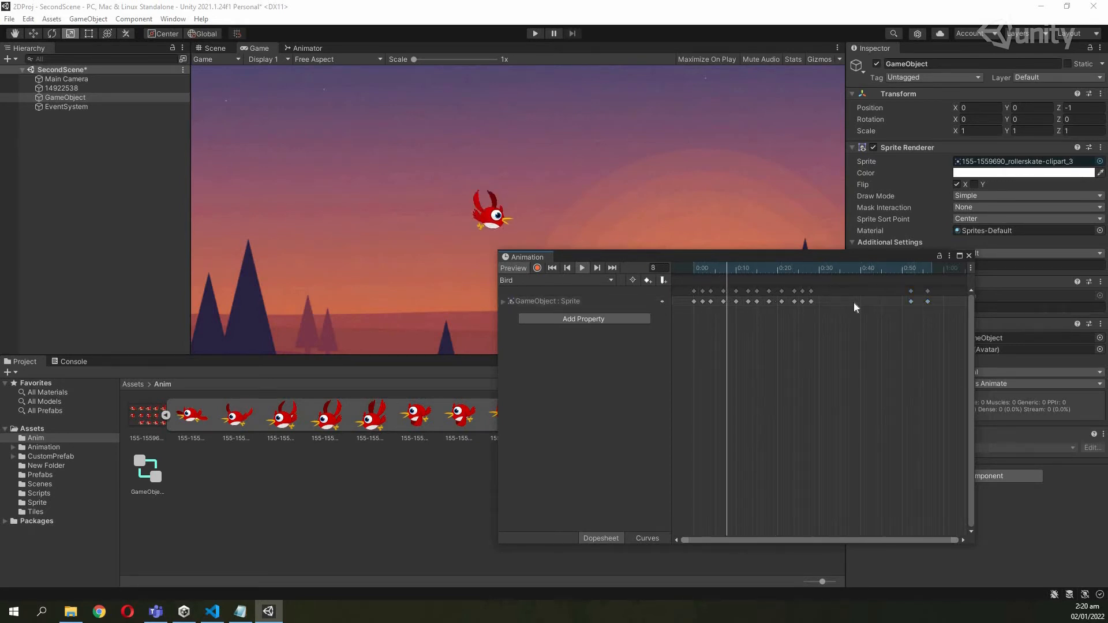
{"action": "left_click_drag", "start_coordinate": [814, 303], "coordinate": [890, 302]}
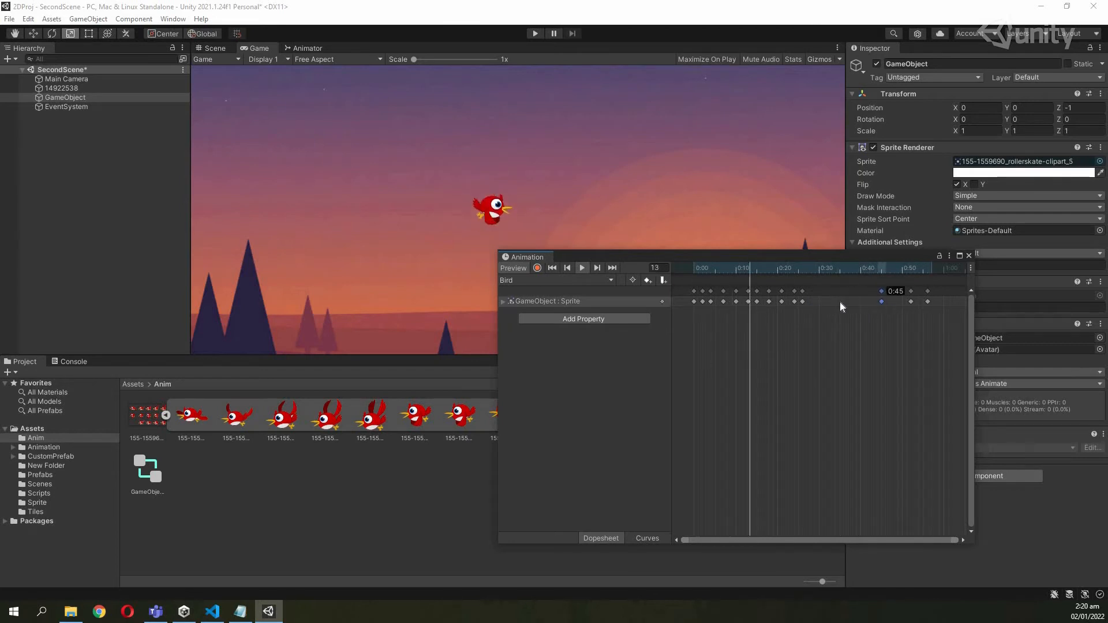
{"action": "left_click_drag", "start_coordinate": [803, 303], "coordinate": [729, 303]}
{"action": "left_click_drag", "start_coordinate": [731, 257], "coordinate": [585, 281]}
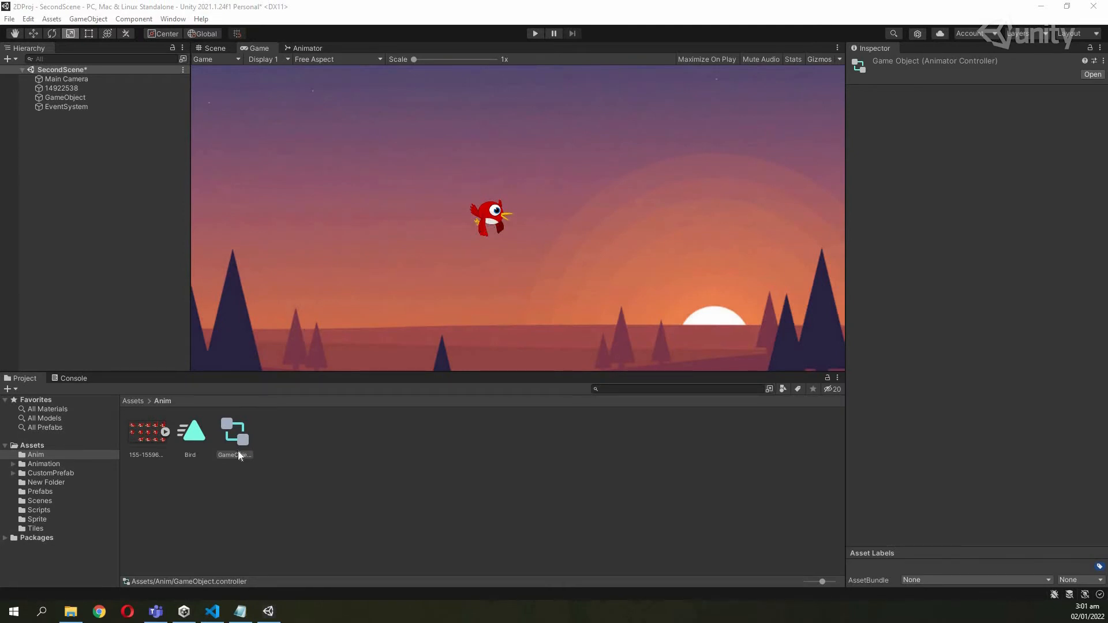
Enter Play mode and fly the flapping bird around the sunset scene with the arrow keys.
{"action": "left_click", "coordinate": [533, 37]}
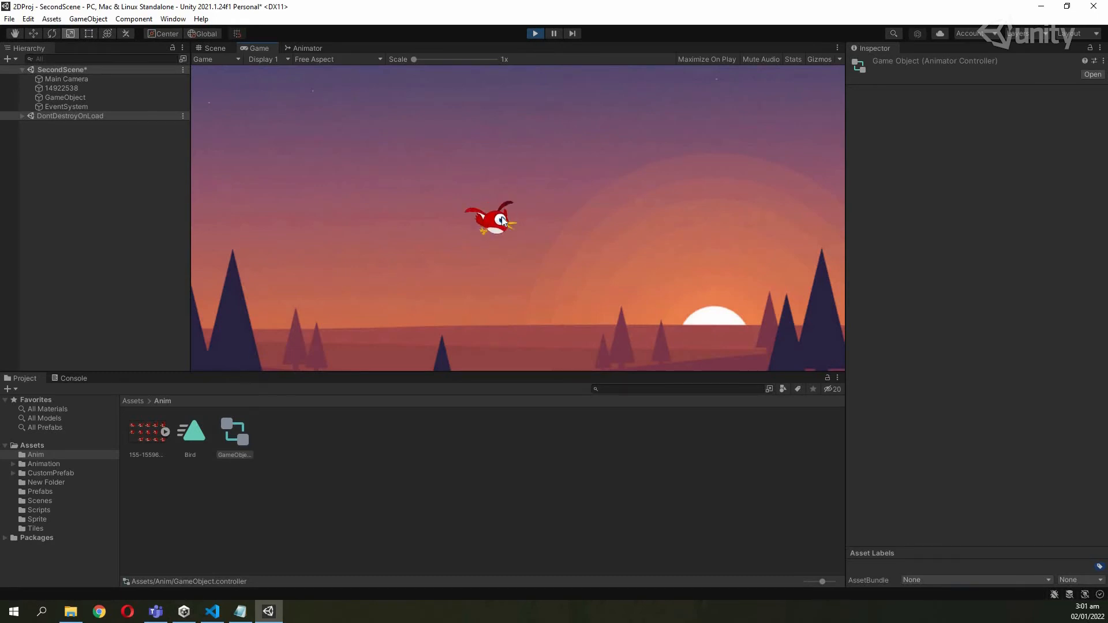
{"action": "key", "text": "Right"}
{"action": "key", "text": "Right"}
{"action": "key", "text": "Up"}
{"action": "key", "text": "Left"}
{"action": "key", "text": "Down"}
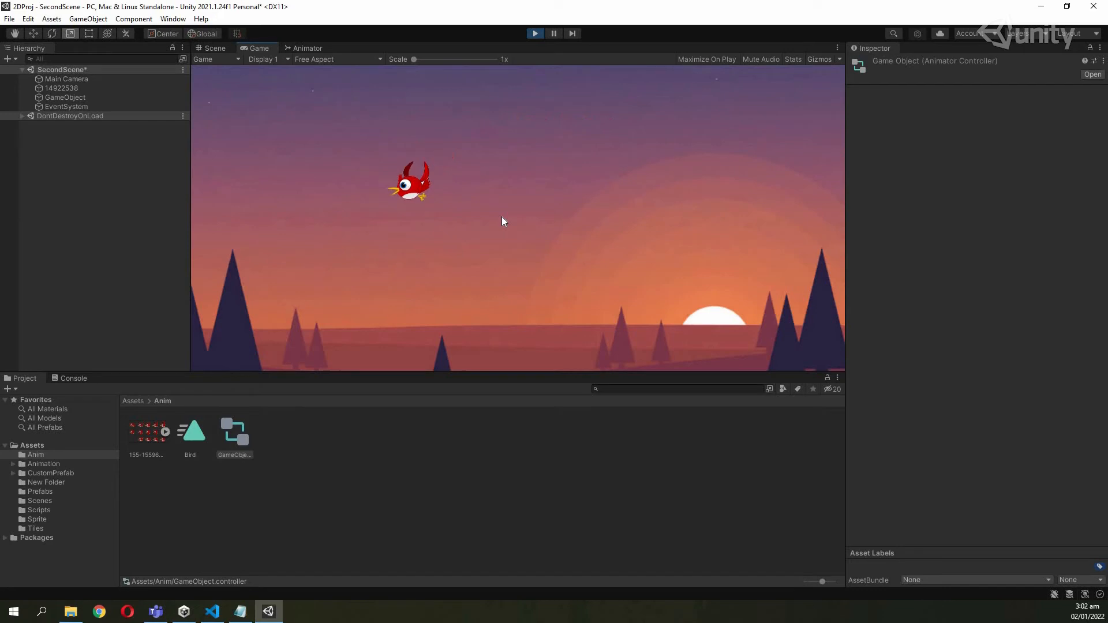
{"action": "key", "text": "Right"}
{"action": "key", "text": "Up"}
{"action": "key", "text": "Left"}
{"action": "key", "text": "Down"}
{"action": "key", "text": "Up"}
{"action": "key", "text": "Right"}
{"action": "key", "text": "Down"}
{"action": "key", "text": "Left"}
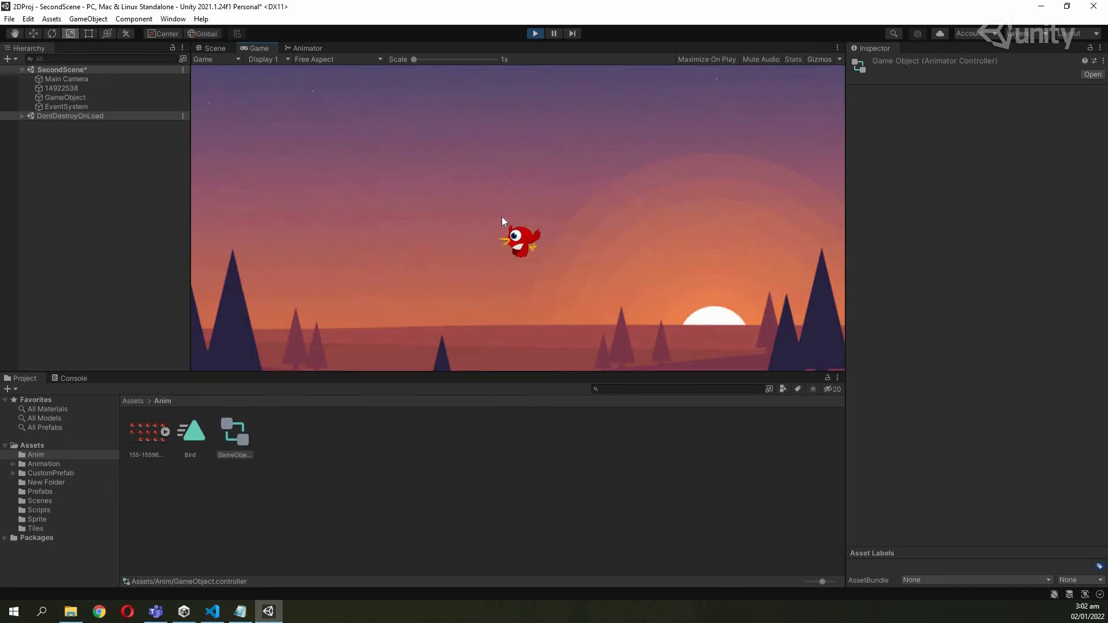
{"action": "key", "text": "Up"}
{"action": "key", "text": "Right"}
{"action": "key", "text": "Left"}
{"action": "key", "text": "Down"}
{"action": "key", "text": "Up"}
{"action": "key", "text": "Right"}
{"action": "key", "text": "Down"}
{"action": "key", "text": "Right"}
{"action": "key", "text": "Up"}
{"action": "key", "text": "Left"}
{"action": "key", "text": "Down"}
{"action": "key", "text": "Right"}
{"action": "key", "text": "Up"}
{"action": "key", "text": "Left"}
{"action": "key", "text": "Down"}
{"action": "key", "text": "Right"}
{"action": "key", "text": "Right"}
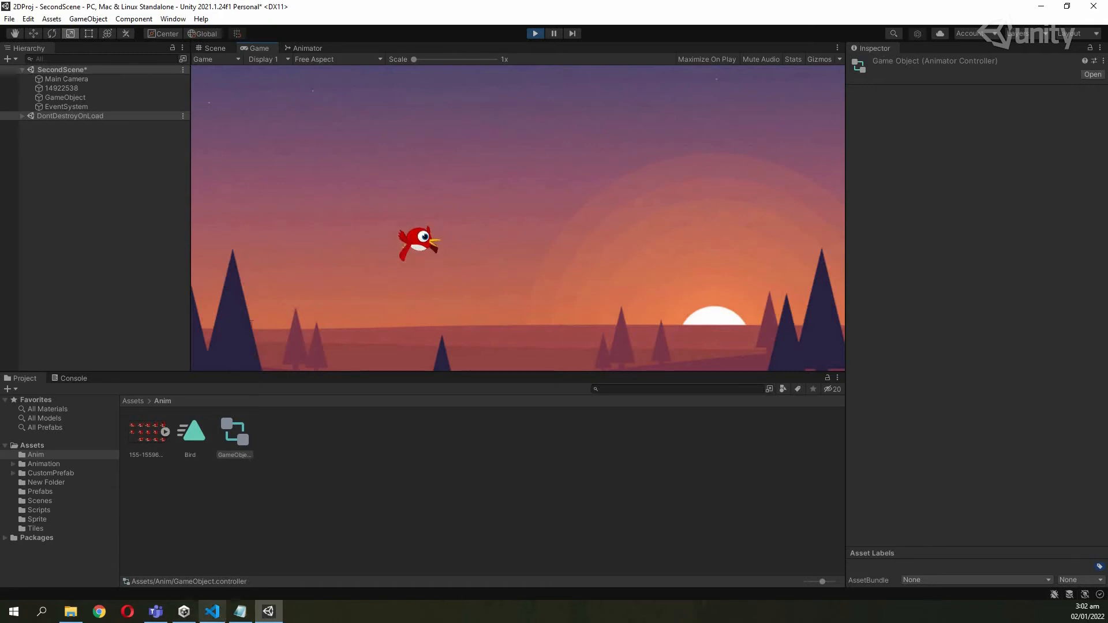
In Mve.cs, highlight the Update method and its arrow-key handling block, lines 21–41.
{"action": "left_click", "coordinate": [219, 613]}
{"action": "scroll", "coordinate": [285, 268], "scroll_direction": "down", "scroll_amount": 1}
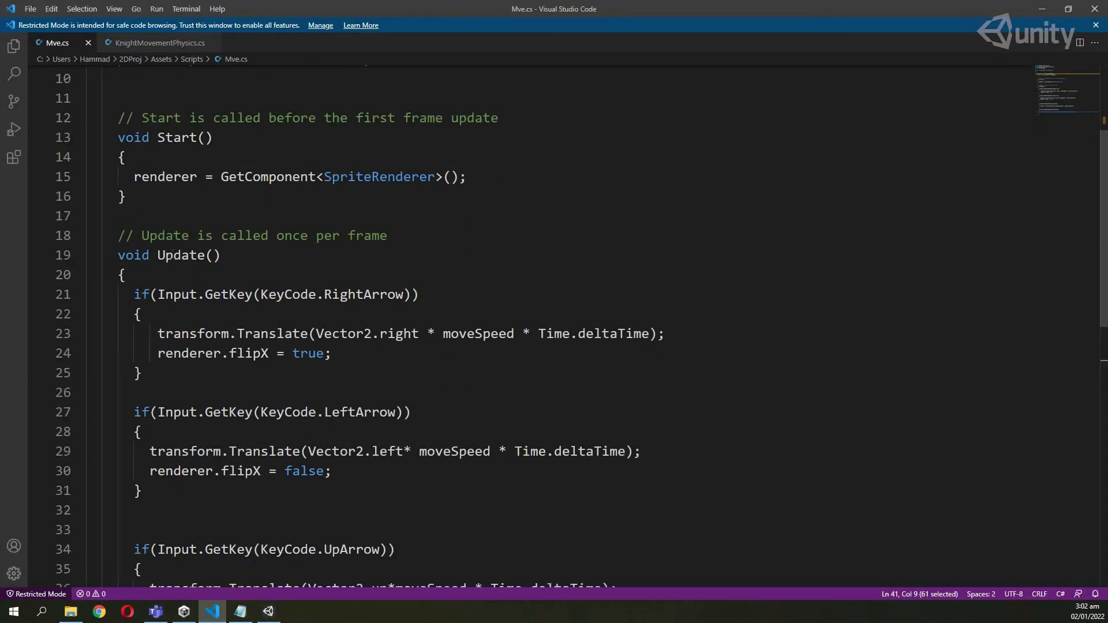
{"action": "double_click", "coordinate": [184, 255]}
{"action": "scroll", "coordinate": [205, 281], "scroll_direction": "down", "scroll_amount": 1}
{"action": "left_click_drag", "start_coordinate": [134, 237], "coordinate": [142, 448]}
{"action": "scroll", "coordinate": [219, 250], "scroll_direction": "up", "scroll_amount": 3}
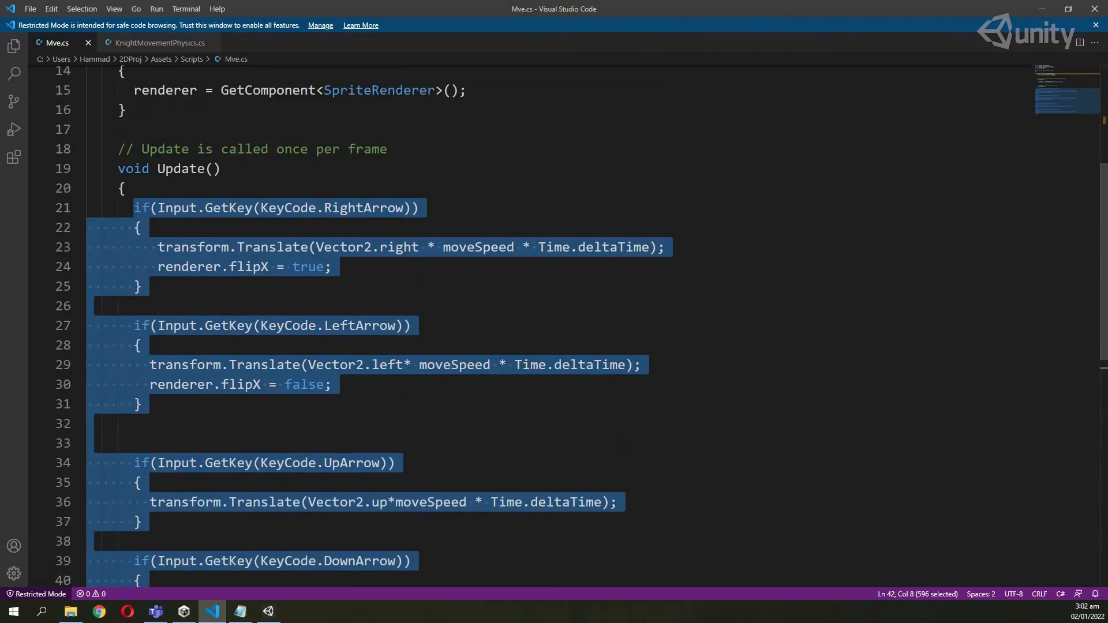
{"action": "left_click", "coordinate": [335, 222]}
Highlight the RightArrow check and the right, left, up and down movement statements (lines 23, 29, 36, 41).
{"action": "double_click", "coordinate": [343, 209]}
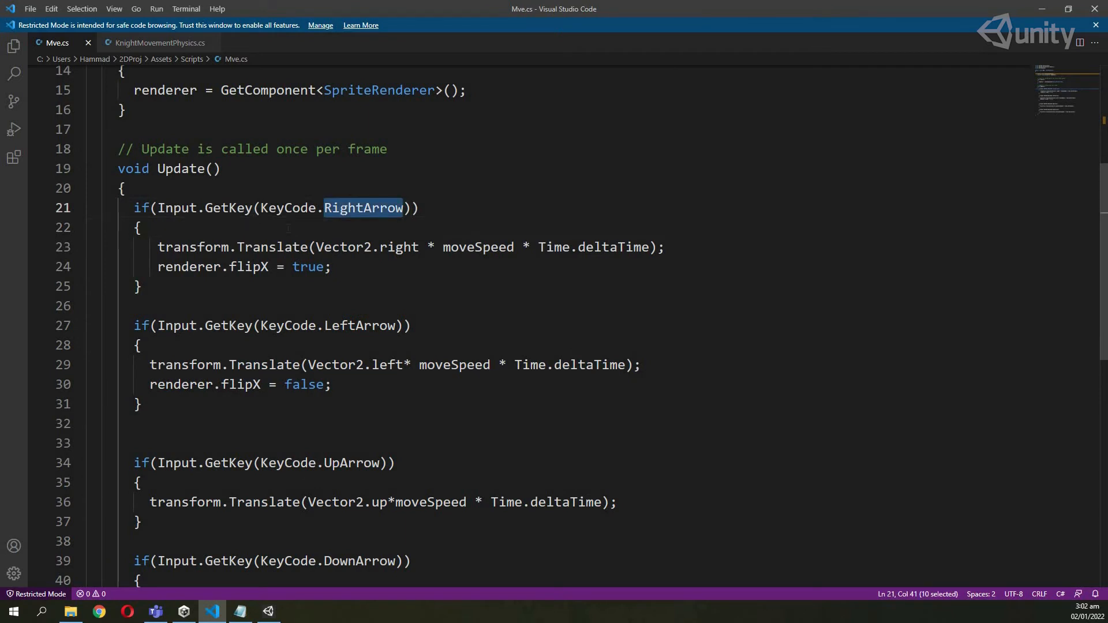
{"action": "left_click_drag", "start_coordinate": [151, 247], "coordinate": [658, 247]}
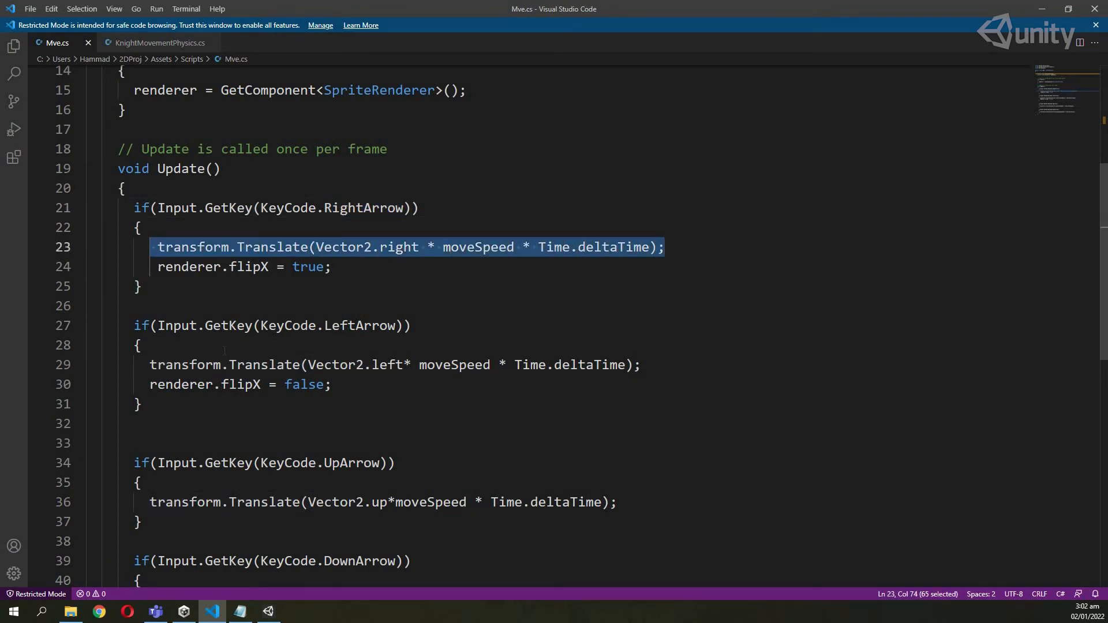
{"action": "scroll", "coordinate": [223, 350], "scroll_direction": "down", "scroll_amount": 1}
{"action": "left_click_drag", "start_coordinate": [149, 336], "coordinate": [634, 336]}
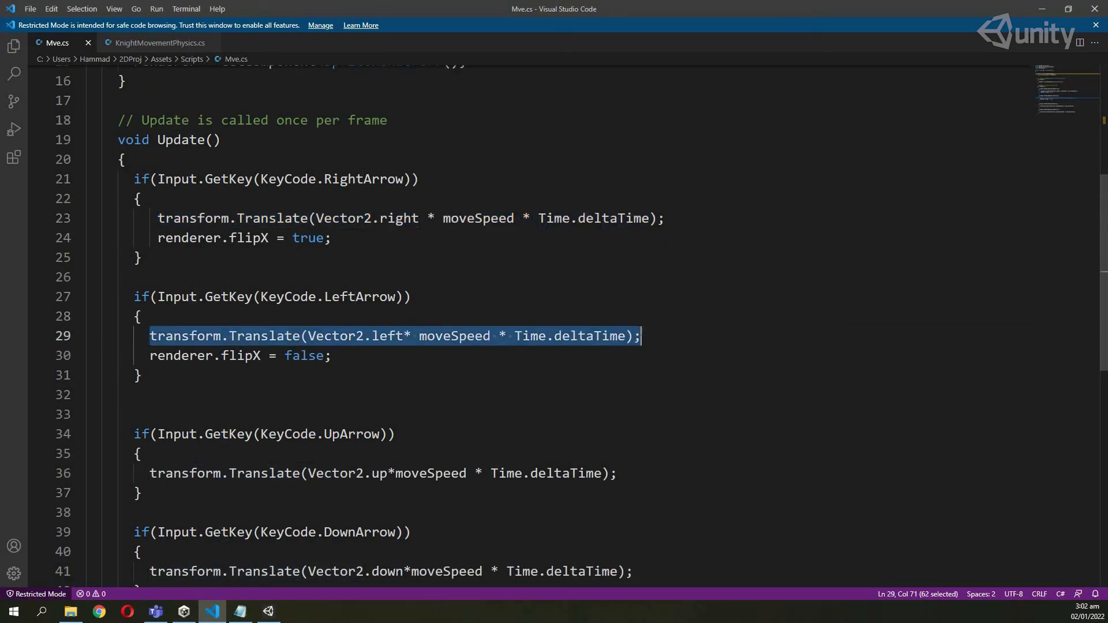
{"action": "scroll", "coordinate": [199, 384], "scroll_direction": "down", "scroll_amount": 3}
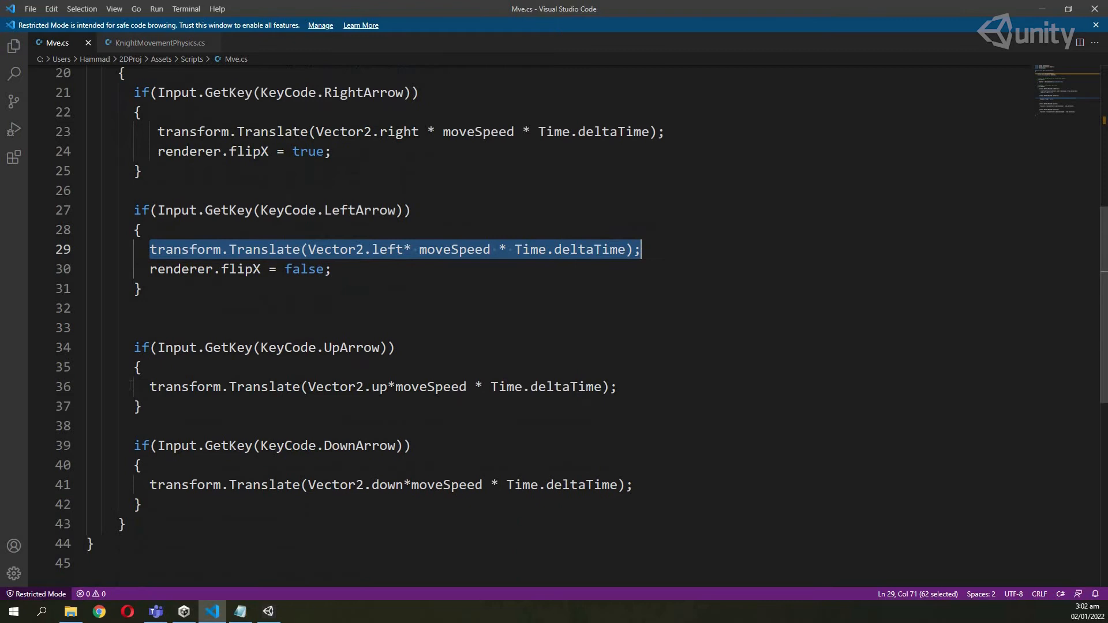
{"action": "left_click_drag", "start_coordinate": [125, 386], "coordinate": [617, 386]}
{"action": "left_click_drag", "start_coordinate": [133, 485], "coordinate": [634, 485]}
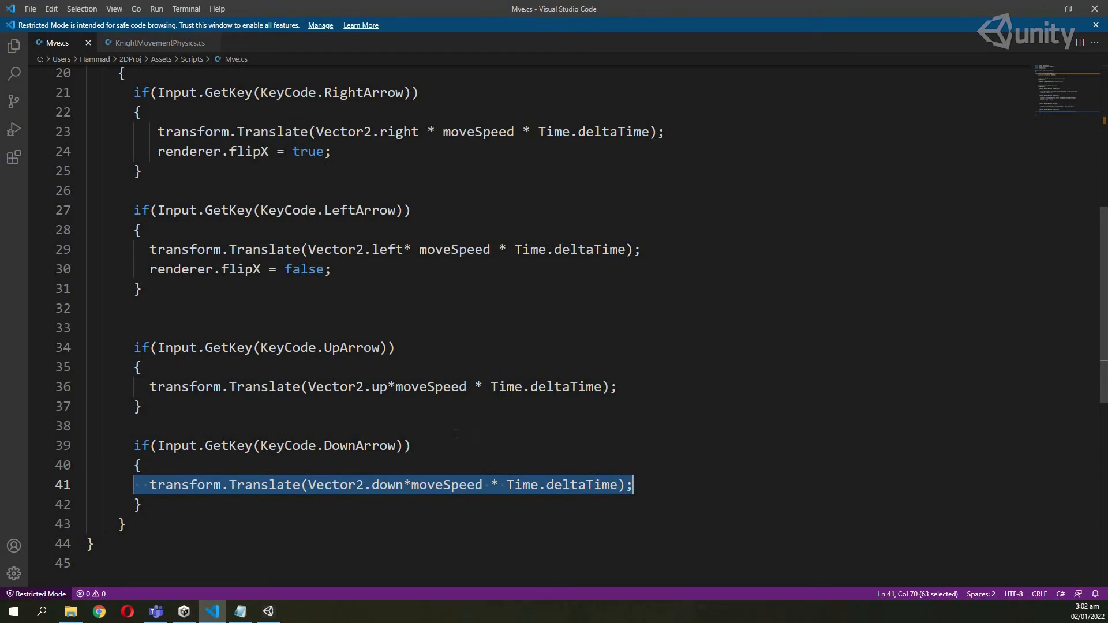
{"action": "scroll", "coordinate": [456, 434], "scroll_direction": "up", "scroll_amount": 4}
Go over moveSpeed, Time.deltaTime and the Translate call on line 23, then return to Unity.
{"action": "double_click", "coordinate": [502, 362]}
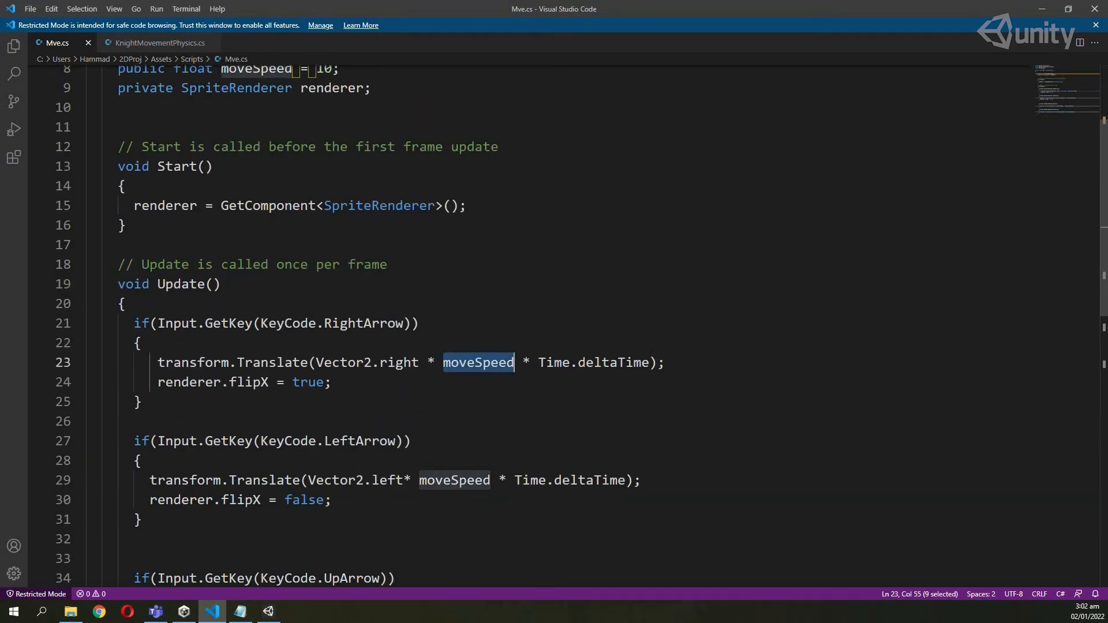
{"action": "scroll", "coordinate": [502, 362], "scroll_direction": "up", "scroll_amount": 2}
{"action": "left_click", "coordinate": [324, 154]}
{"action": "scroll", "coordinate": [537, 339], "scroll_direction": "down", "scroll_amount": 2}
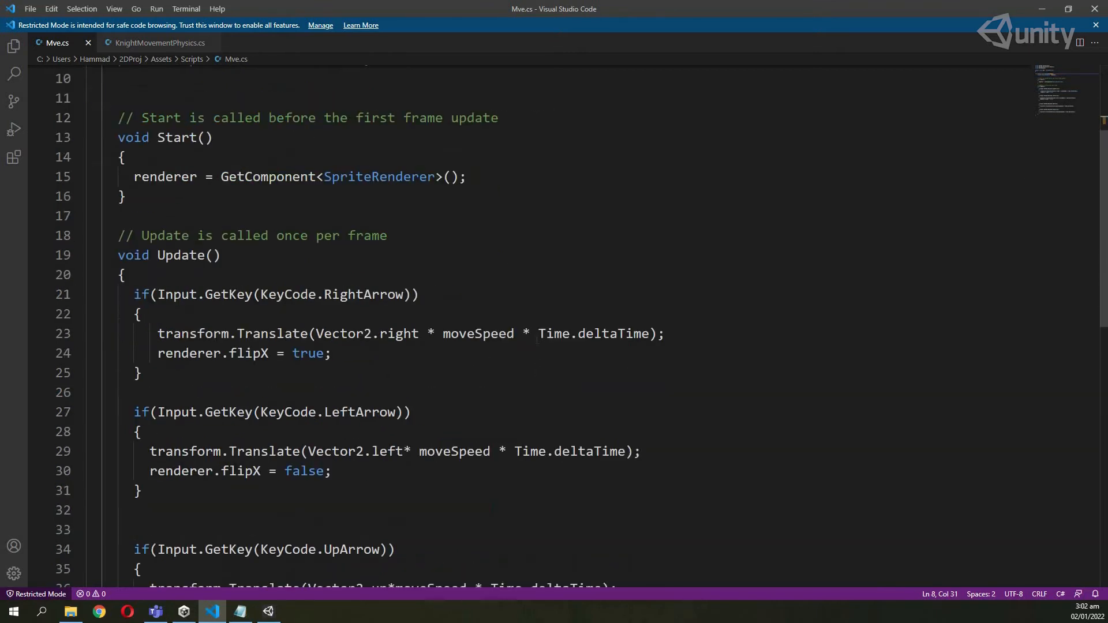
{"action": "left_click_drag", "start_coordinate": [538, 334], "coordinate": [650, 334]}
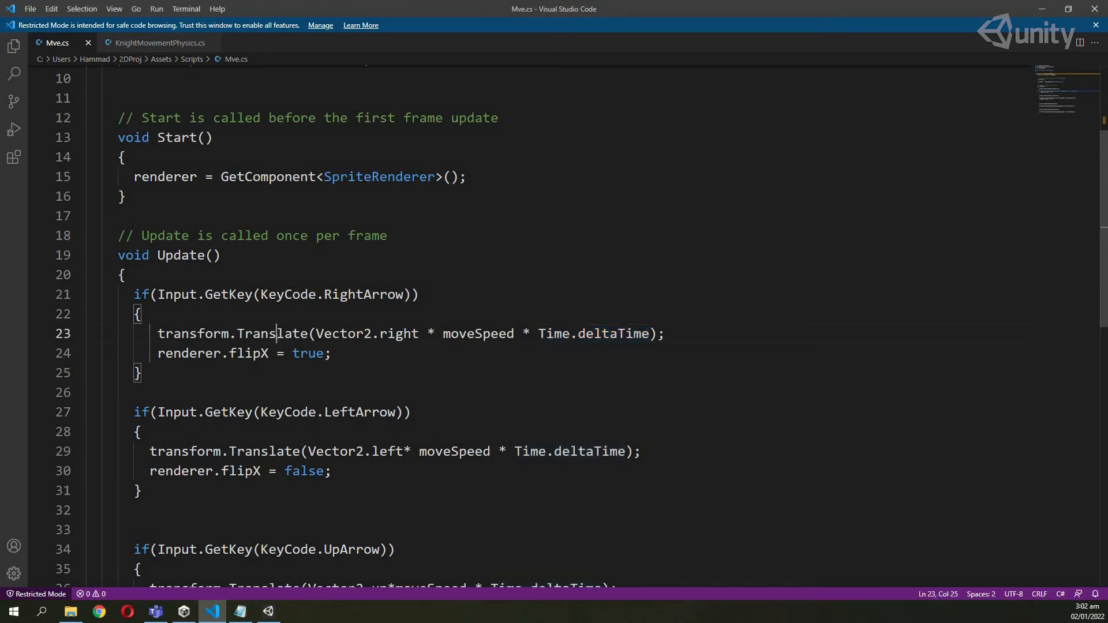
{"action": "left_click", "coordinate": [278, 335]}
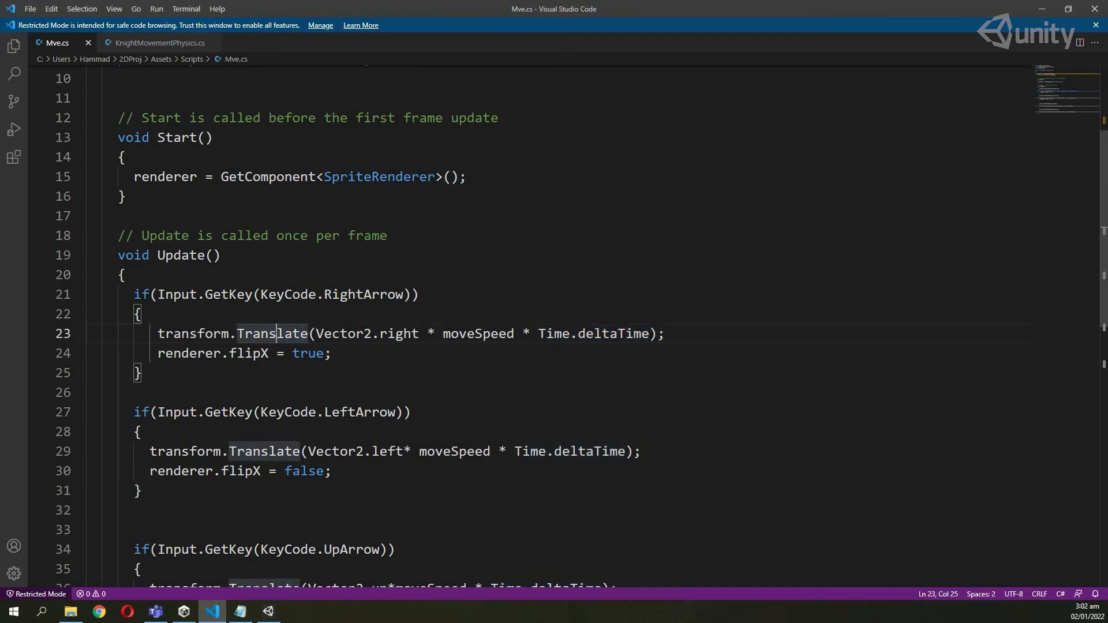
{"action": "left_click_drag", "start_coordinate": [158, 333], "coordinate": [680, 331]}
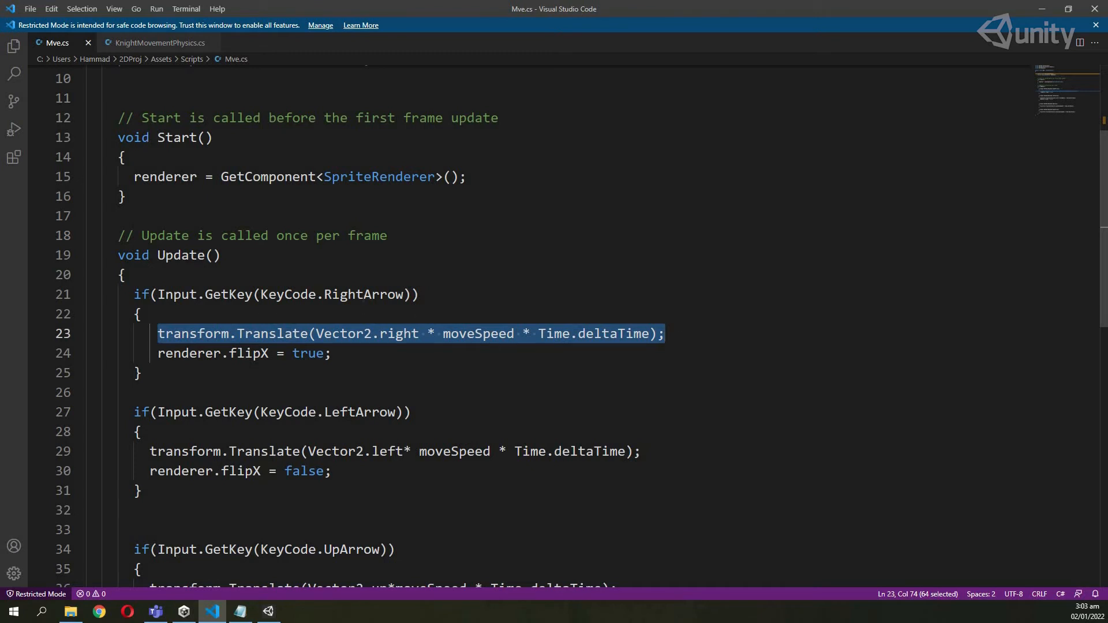
{"action": "double_click", "coordinate": [363, 294]}
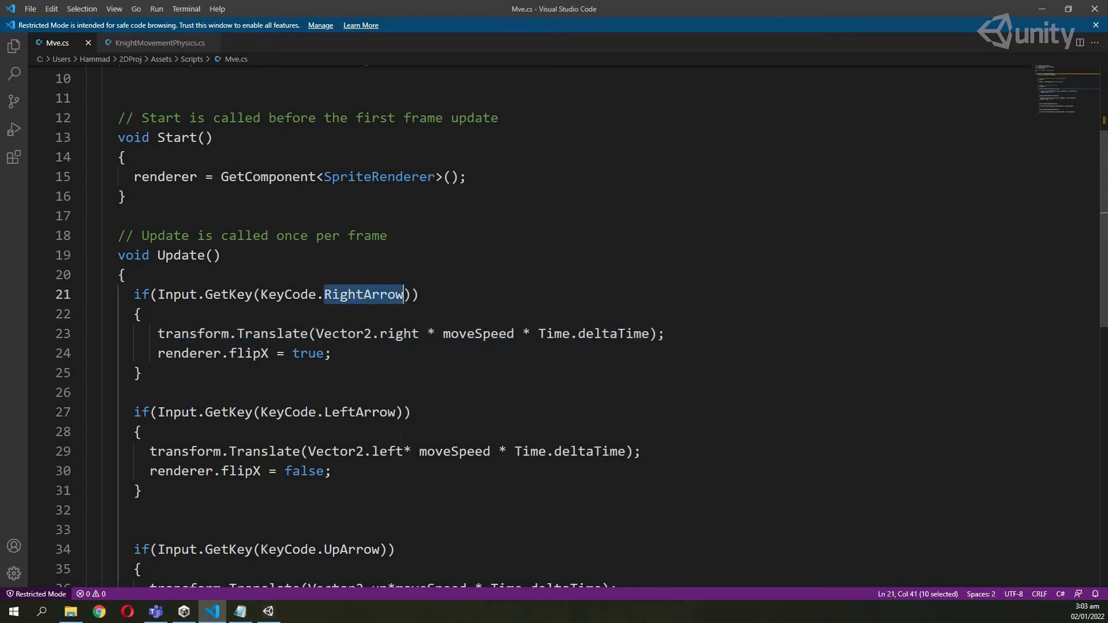
{"action": "left_click", "coordinate": [272, 613]}
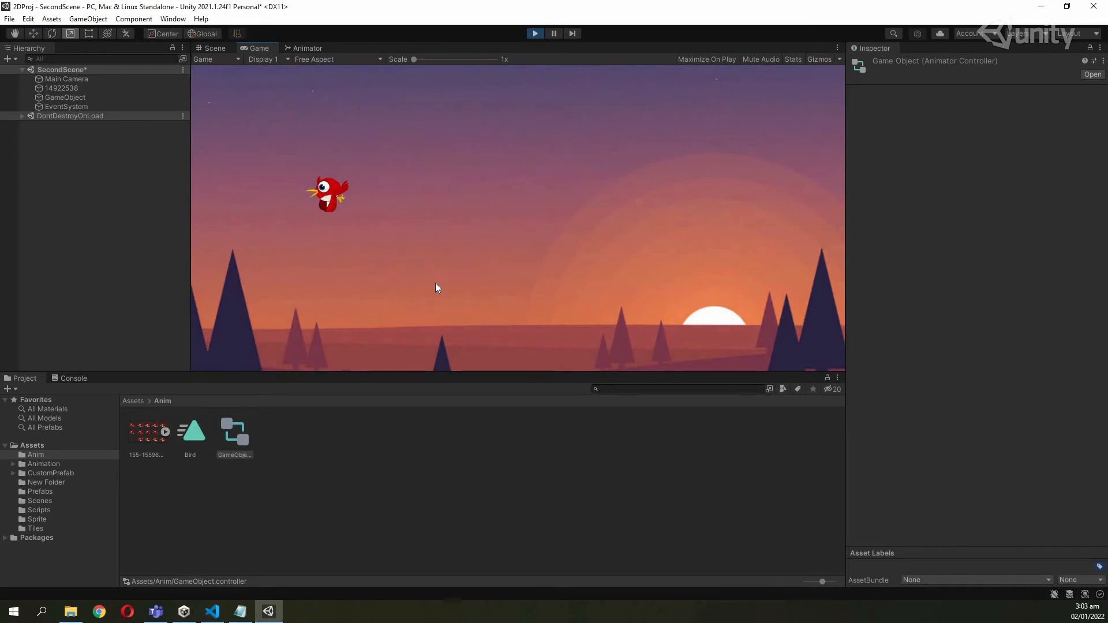
Fly the bird right then left in the running game, then bring Mve.cs back up.
{"action": "key", "text": "Right"}
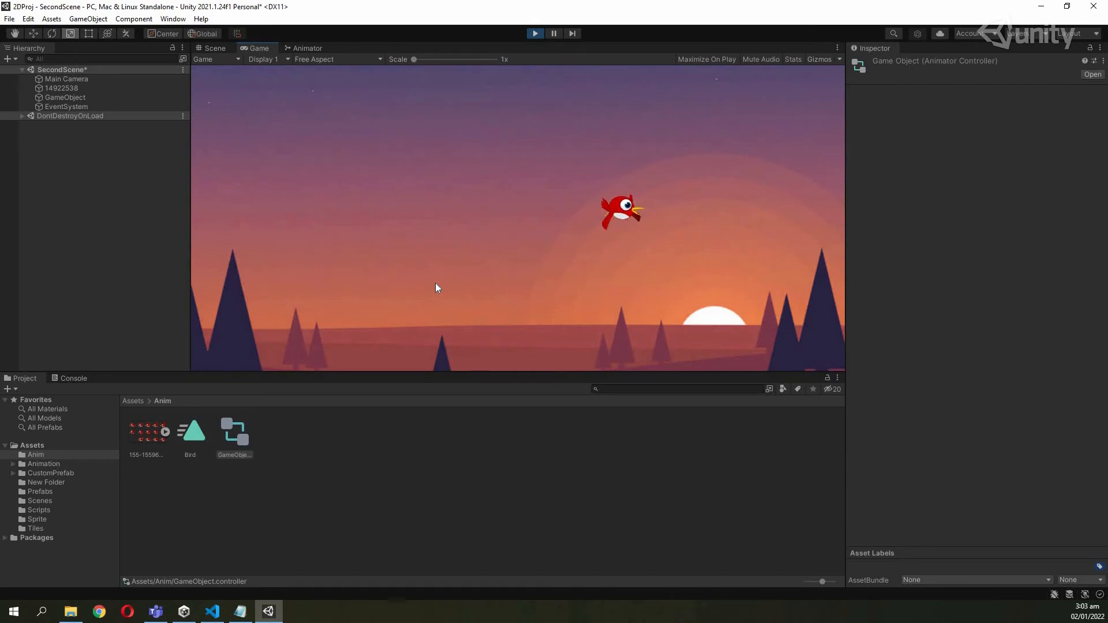
{"action": "key", "text": "Left"}
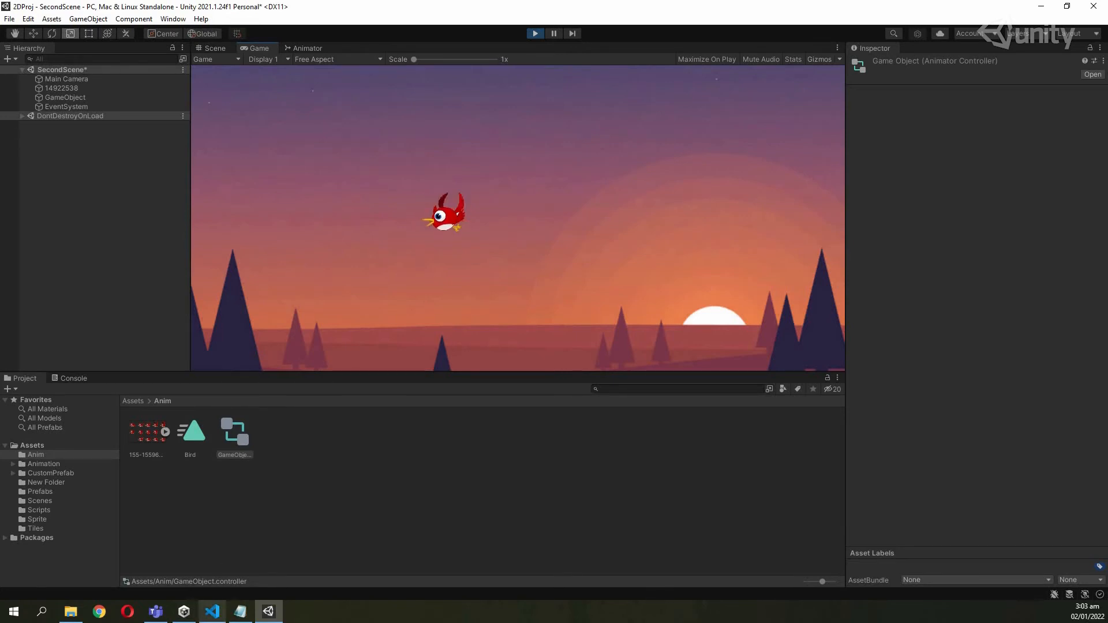
{"action": "left_click", "coordinate": [215, 613]}
{"action": "scroll", "coordinate": [257, 352], "scroll_direction": "up", "scroll_amount": 2}
{"action": "scroll", "coordinate": [257, 352], "scroll_direction": "up", "scroll_amount": 1}
Highlight the SpriteRenderer field, its GetComponent assignment in Start, and 'renderer = true' on line 24.
{"action": "left_click_drag", "start_coordinate": [118, 232], "coordinate": [377, 233]}
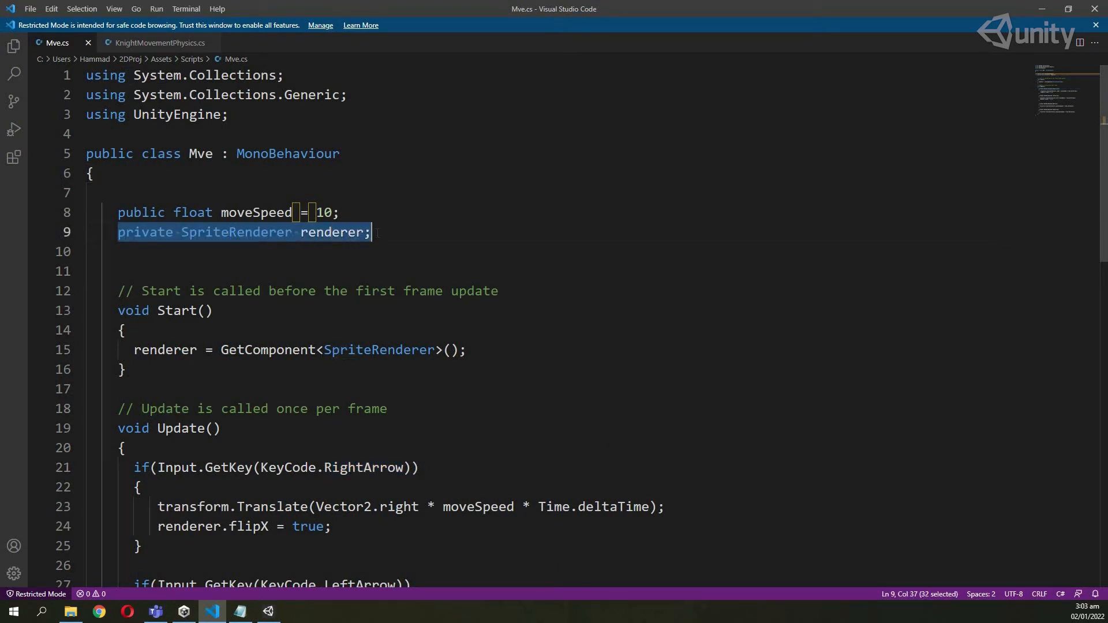
{"action": "left_click_drag", "start_coordinate": [134, 350], "coordinate": [460, 350]}
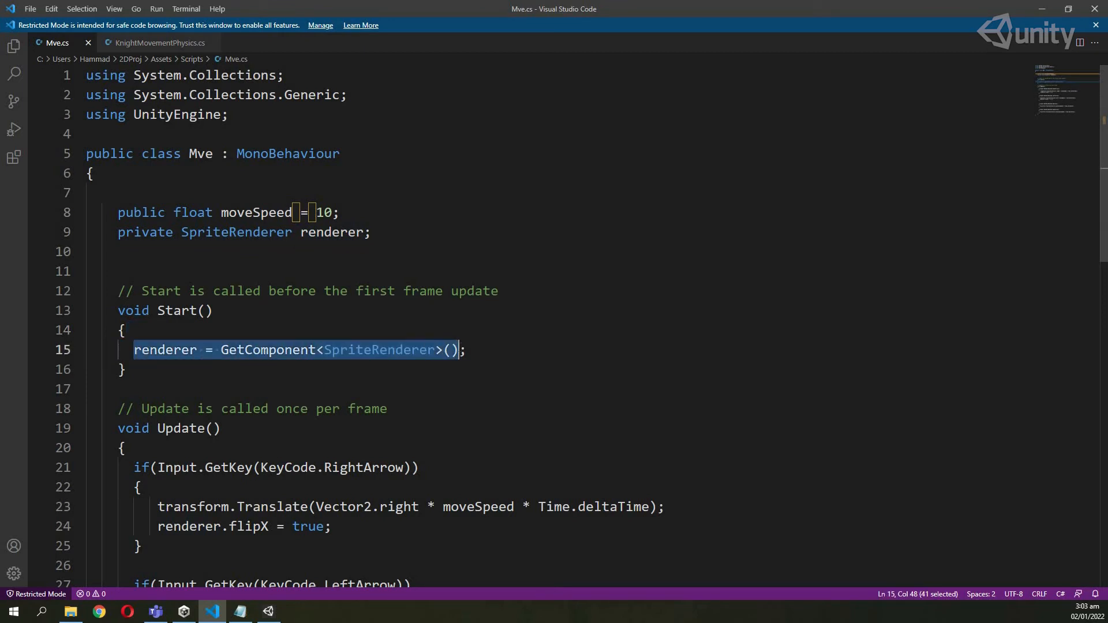
{"action": "scroll", "coordinate": [486, 341], "scroll_direction": "down", "scroll_amount": 2}
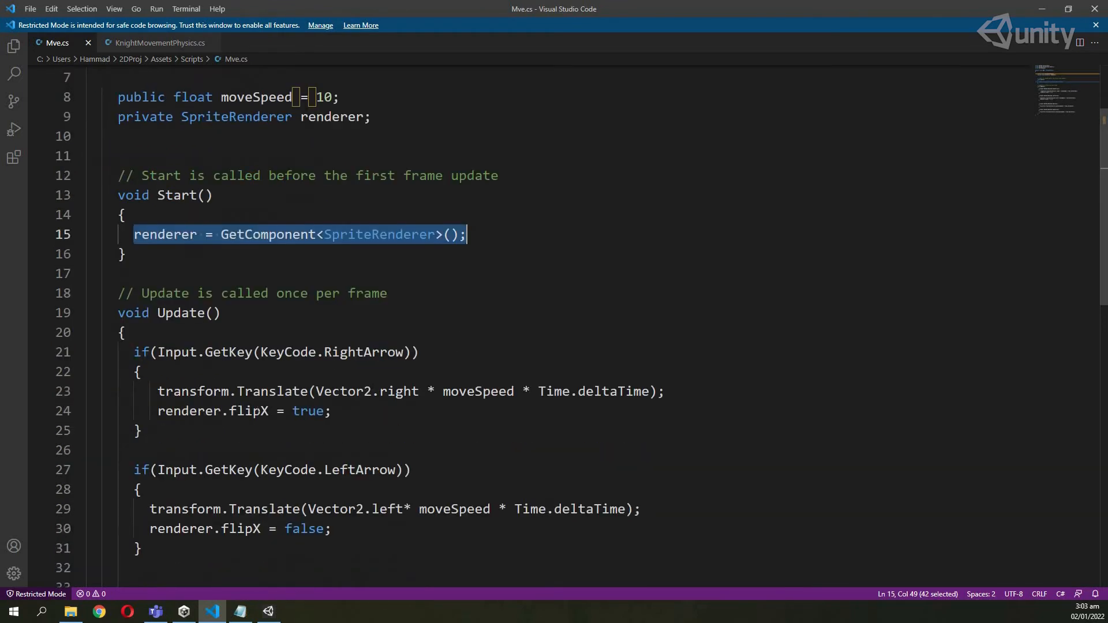
{"action": "left_click_drag", "start_coordinate": [158, 411], "coordinate": [270, 411]}
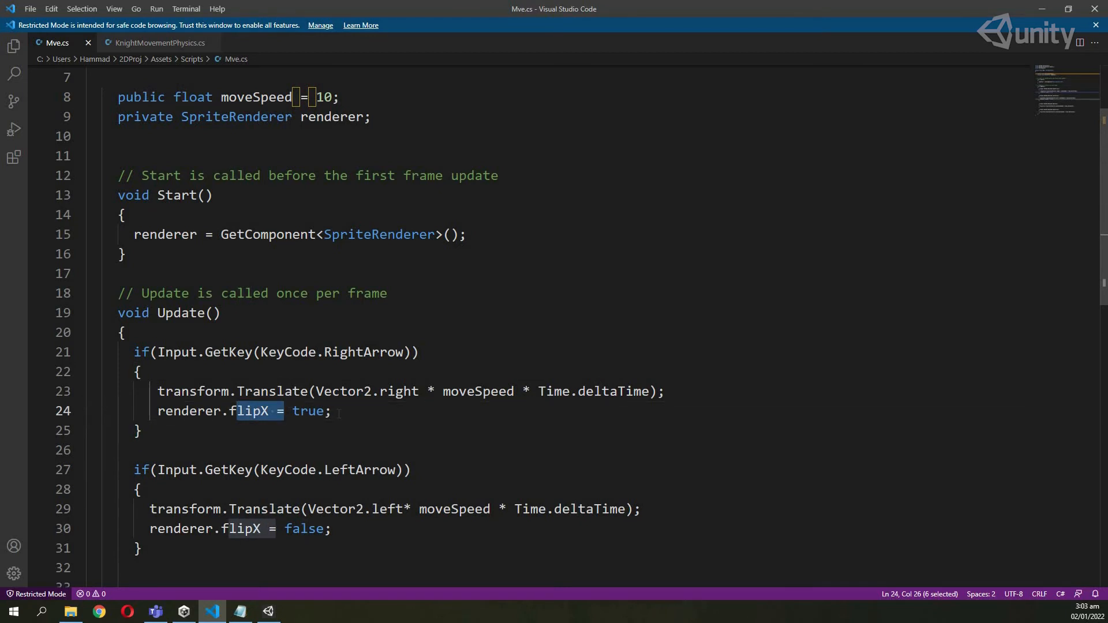
{"action": "left_click_drag", "start_coordinate": [332, 411], "coordinate": [277, 411]}
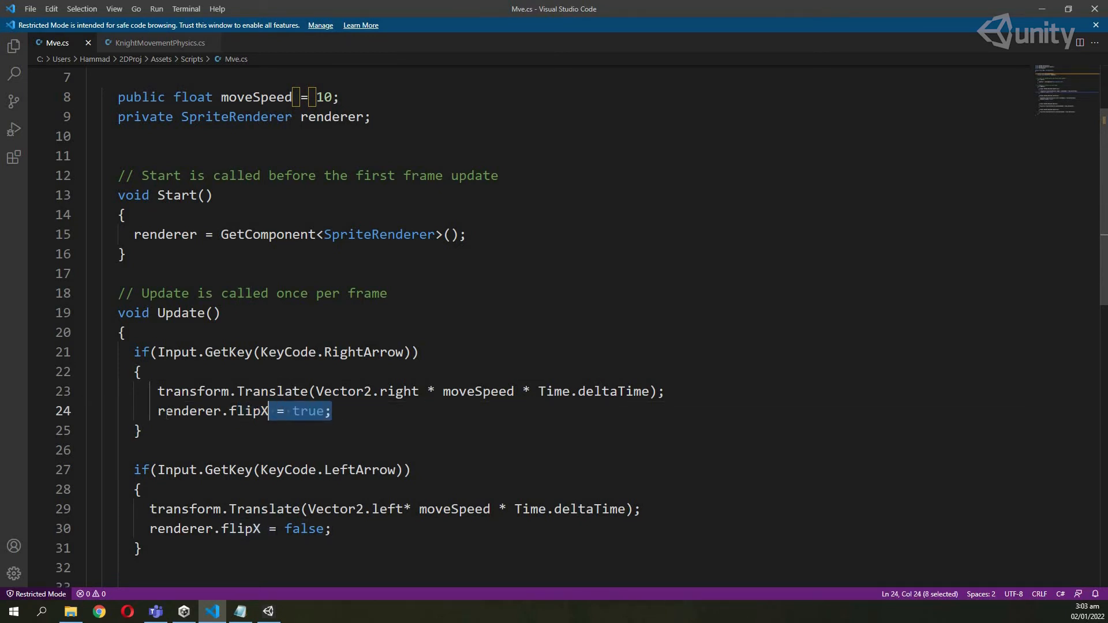
Walk through the RightArrow and LeftArrow flip if-blocks, then switch back to the running Unity game.
{"action": "left_click_drag", "start_coordinate": [168, 432], "coordinate": [94, 352]}
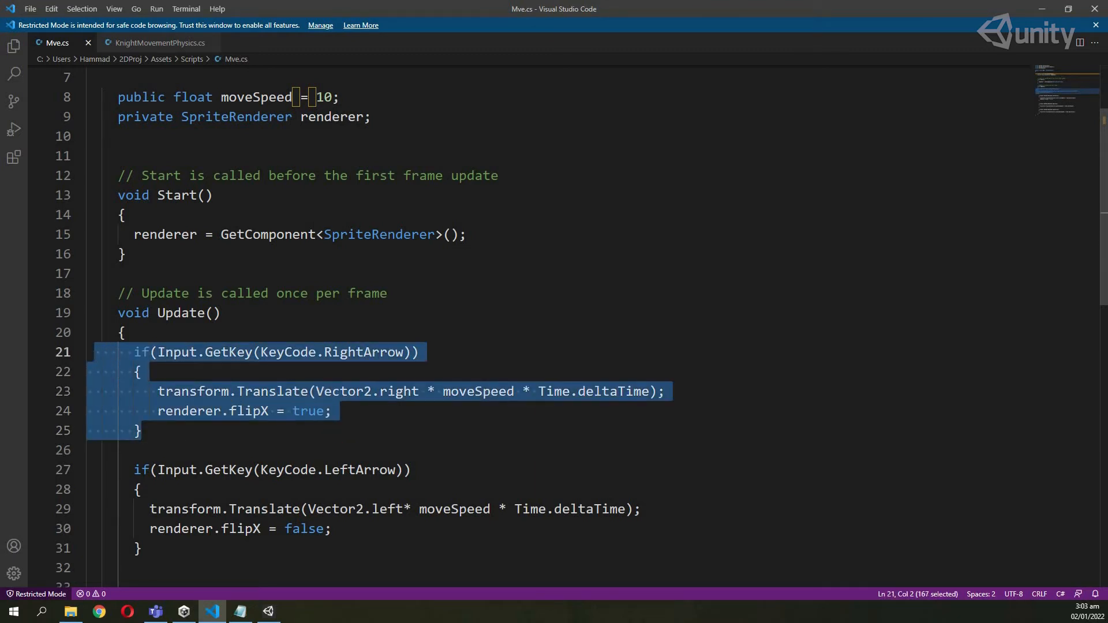
{"action": "scroll", "coordinate": [186, 478], "scroll_direction": "down", "scroll_amount": 1}
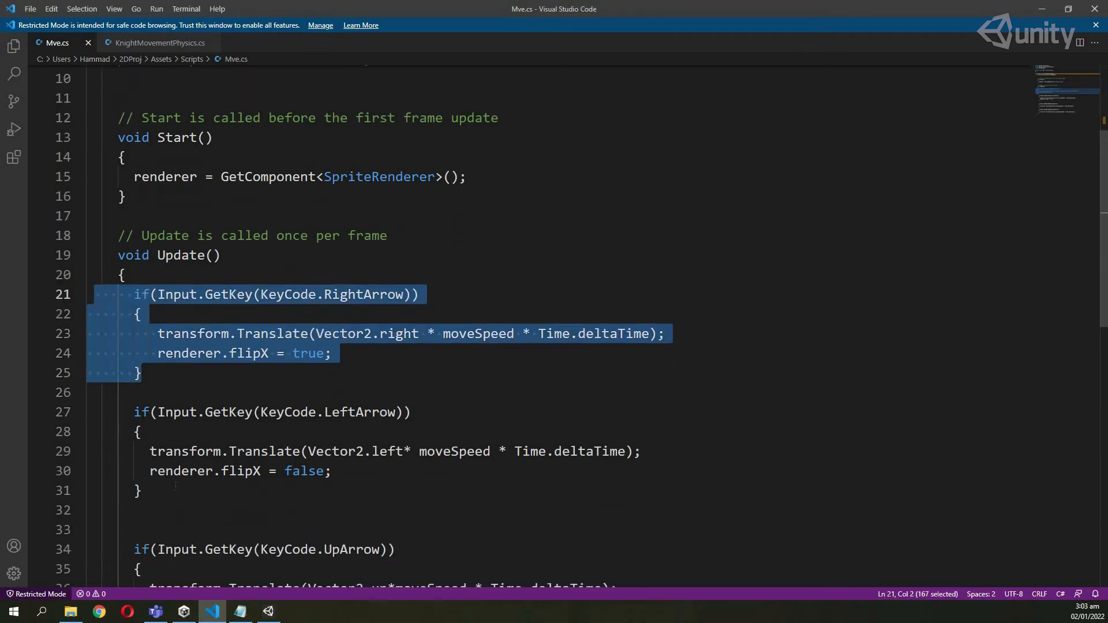
{"action": "left_click_drag", "start_coordinate": [172, 484], "coordinate": [119, 412]}
{"action": "left_click", "coordinate": [184, 471]}
{"action": "double_click", "coordinate": [184, 471]}
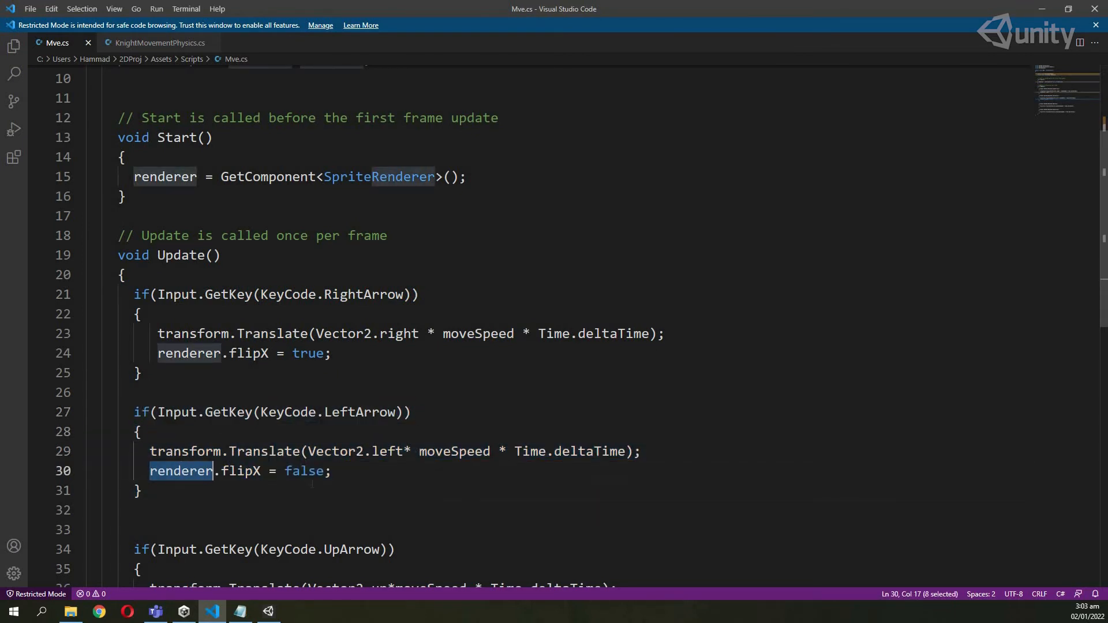
{"action": "left_click_drag", "start_coordinate": [288, 485], "coordinate": [119, 431]}
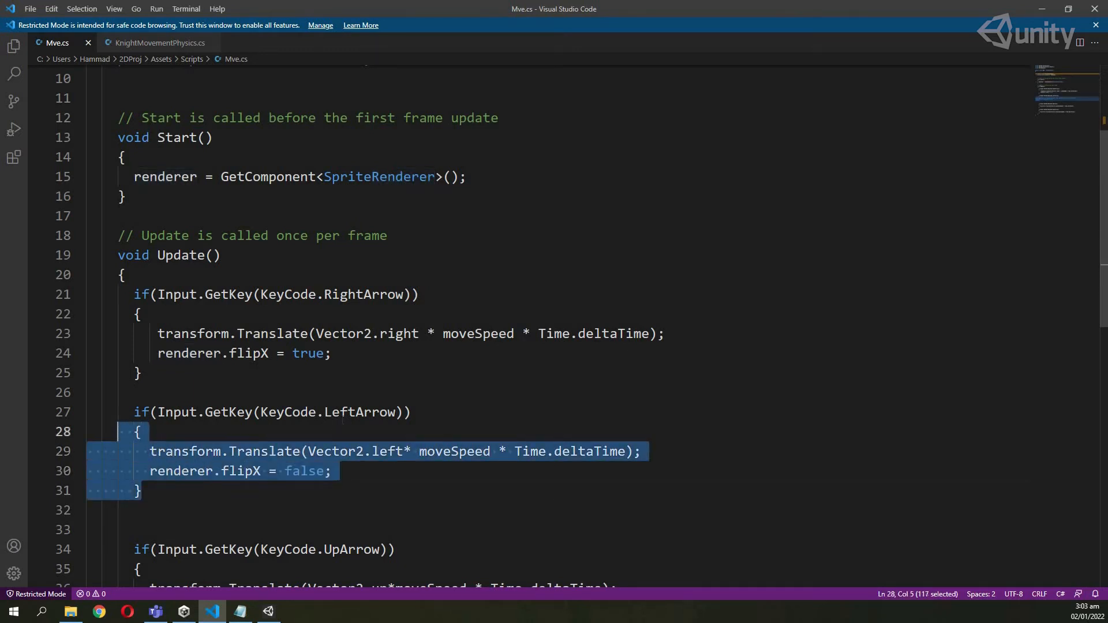
{"action": "left_click", "coordinate": [343, 419]}
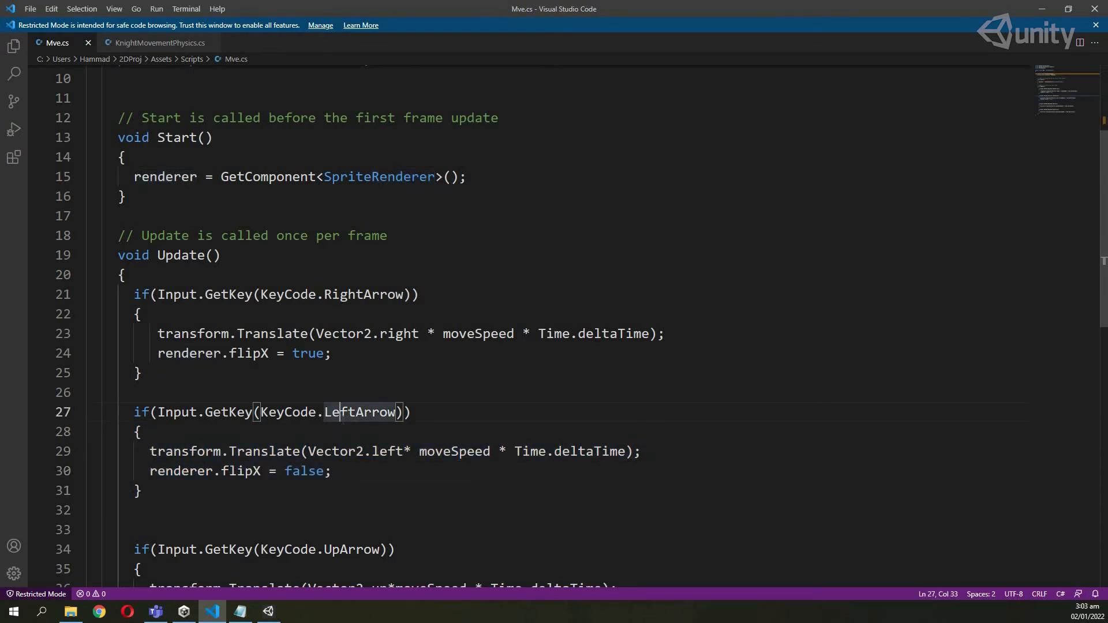
{"action": "scroll", "coordinate": [343, 413], "scroll_direction": "up", "scroll_amount": 1}
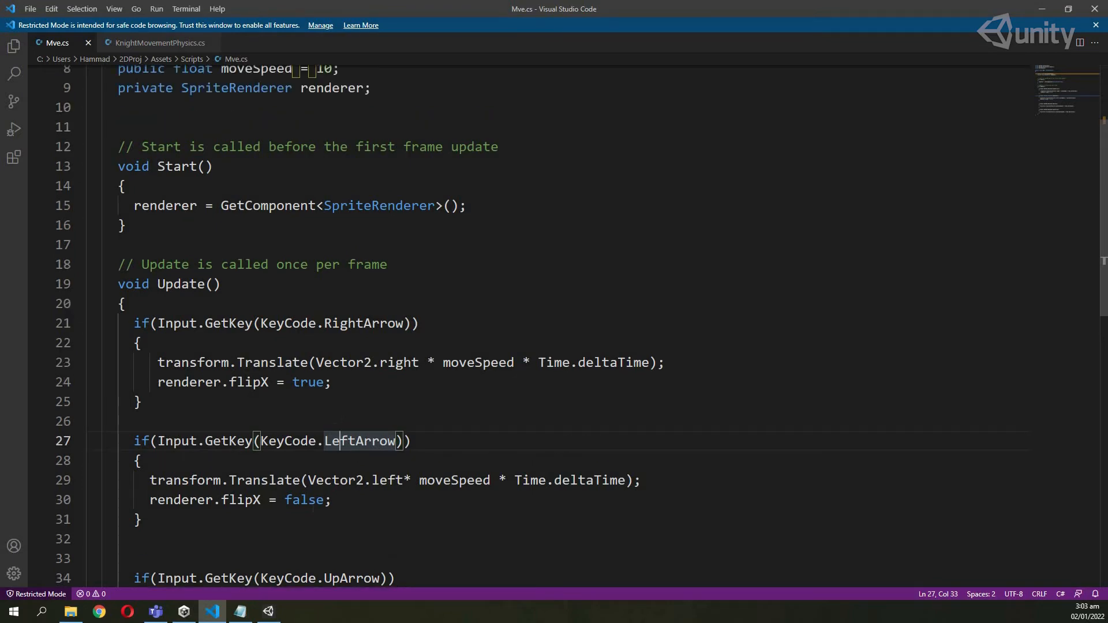
{"action": "key", "text": "alt+Tab"}
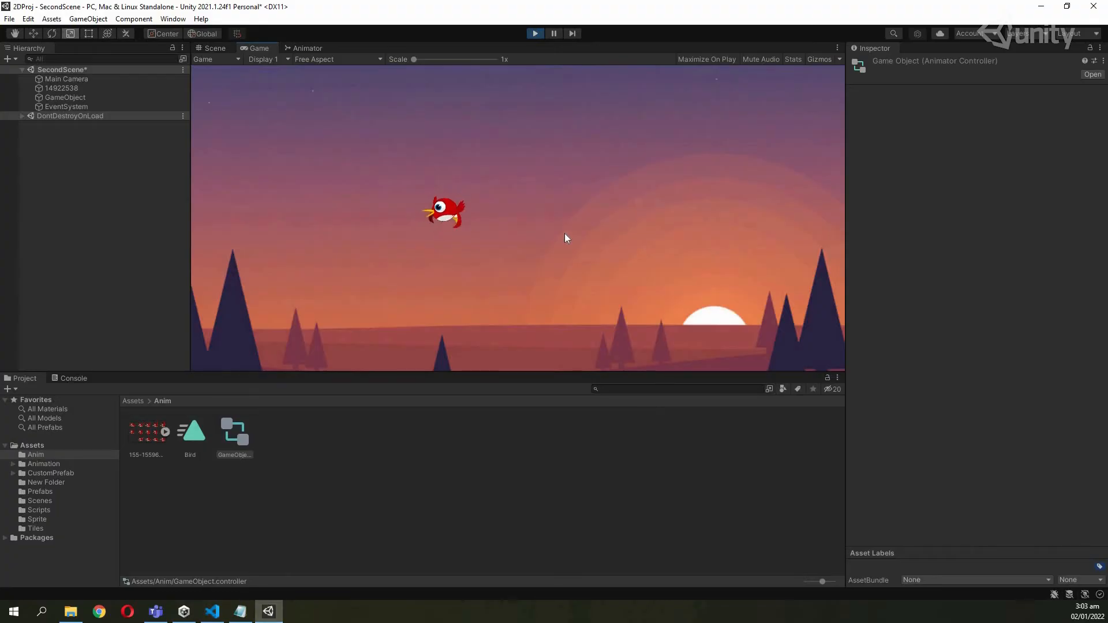
{"action": "key", "text": "alt+Tab"}
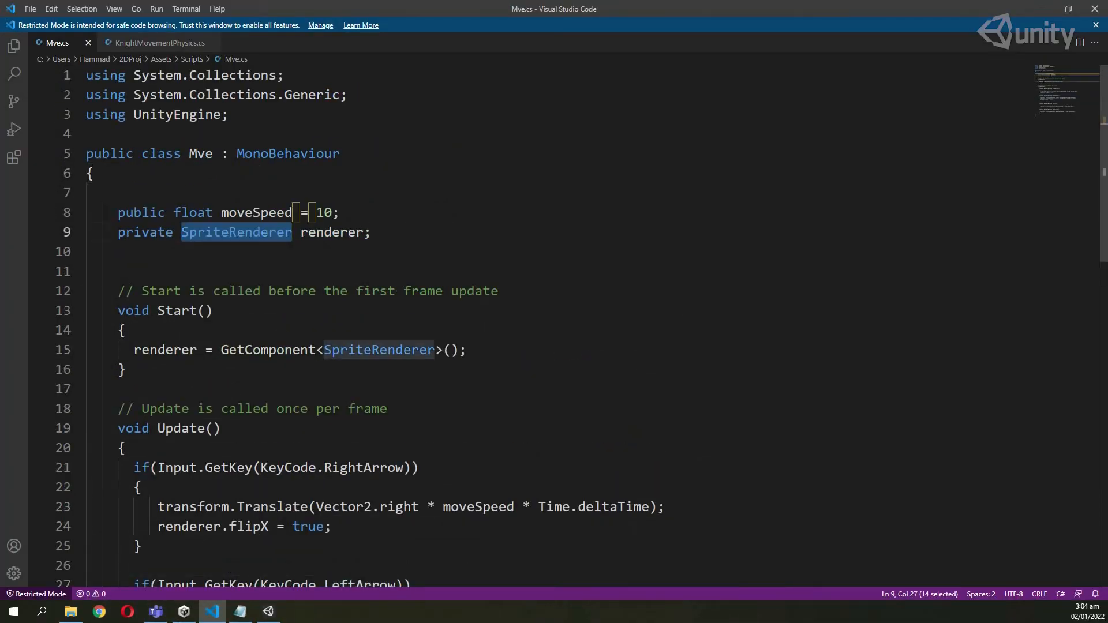
{"action": "left_click", "coordinate": [277, 616]}
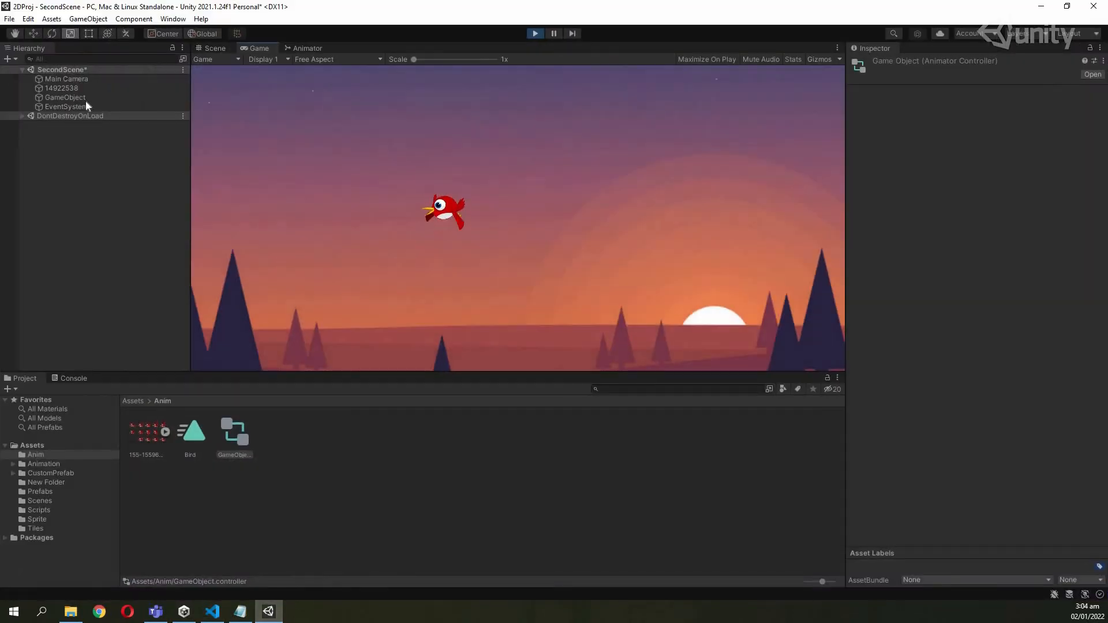
{"action": "left_click", "coordinate": [86, 100]}
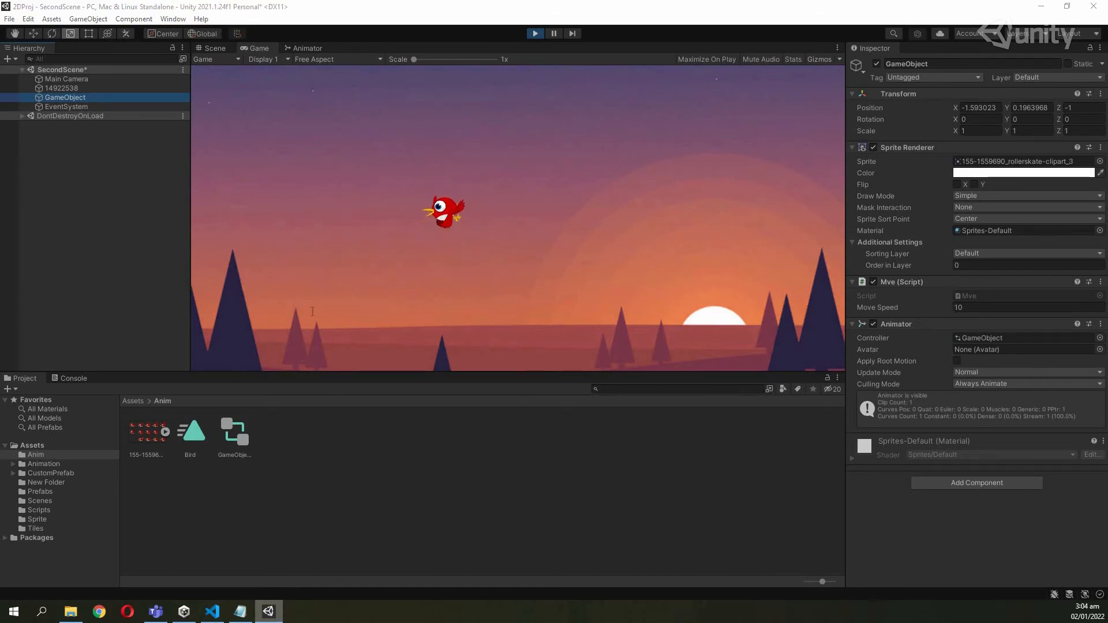
{"action": "left_click", "coordinate": [278, 614]}
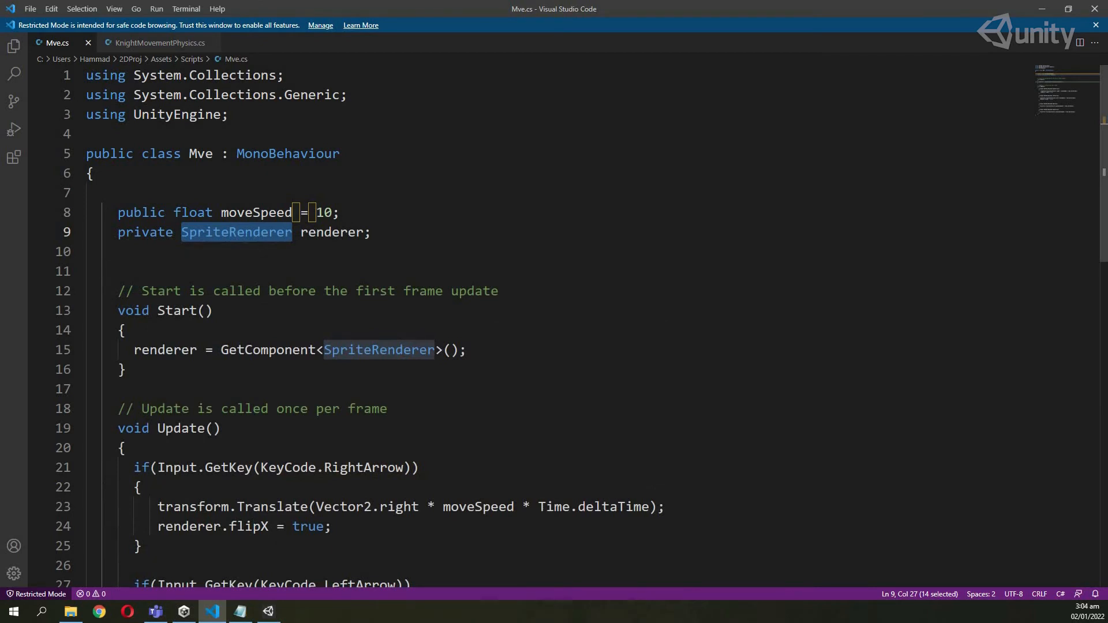
{"action": "scroll", "coordinate": [339, 441], "scroll_direction": "down", "scroll_amount": 2}
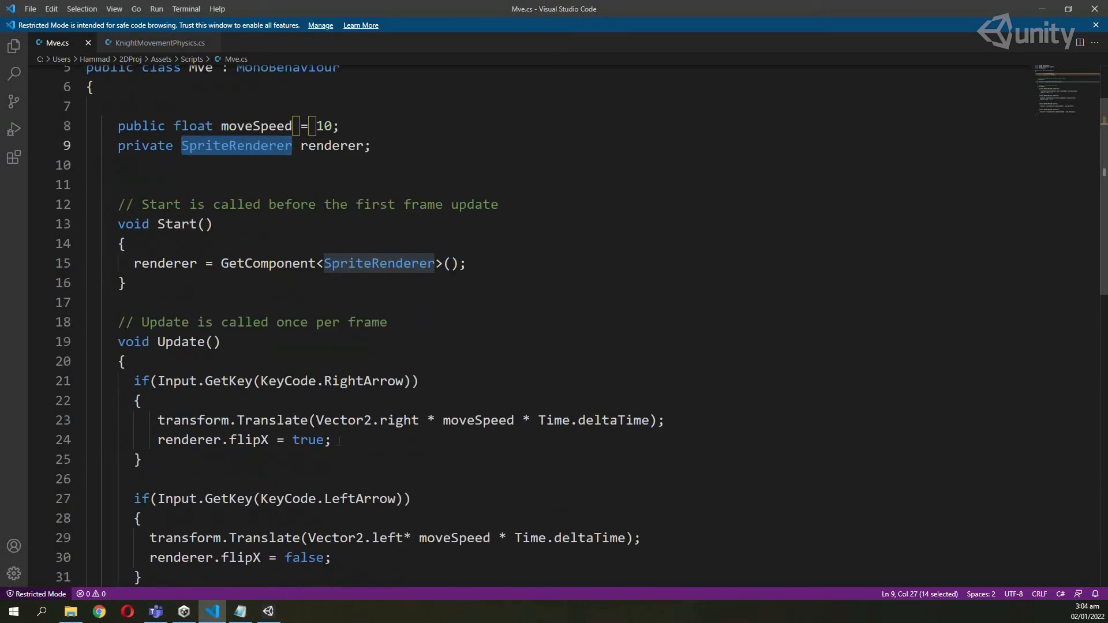
{"action": "left_click_drag", "start_coordinate": [332, 440], "coordinate": [157, 440]}
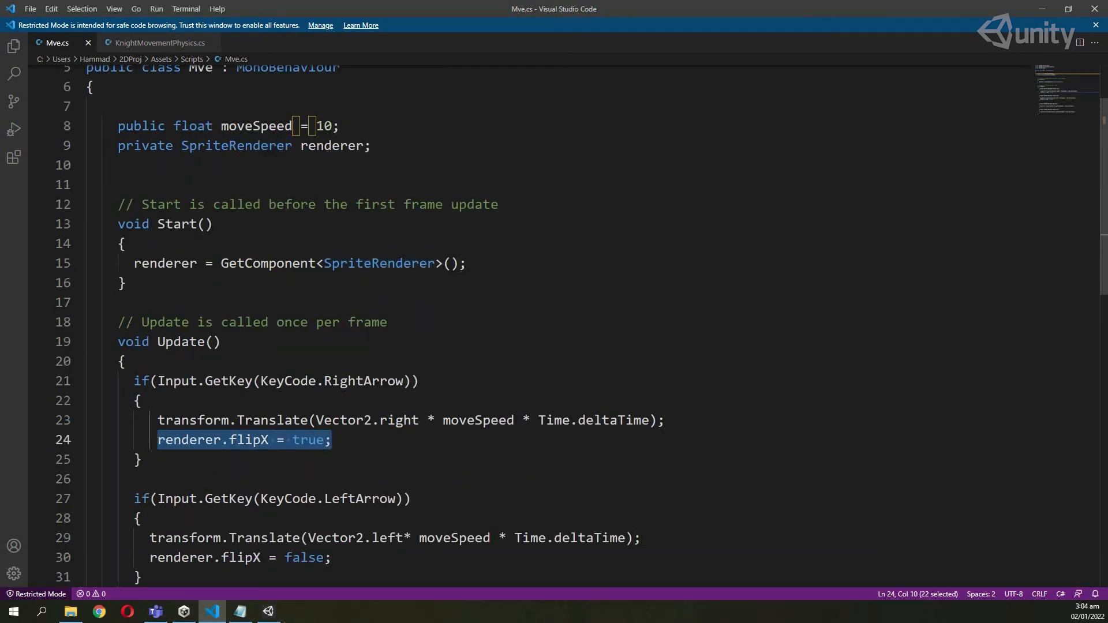
{"action": "left_click", "coordinate": [268, 612]}
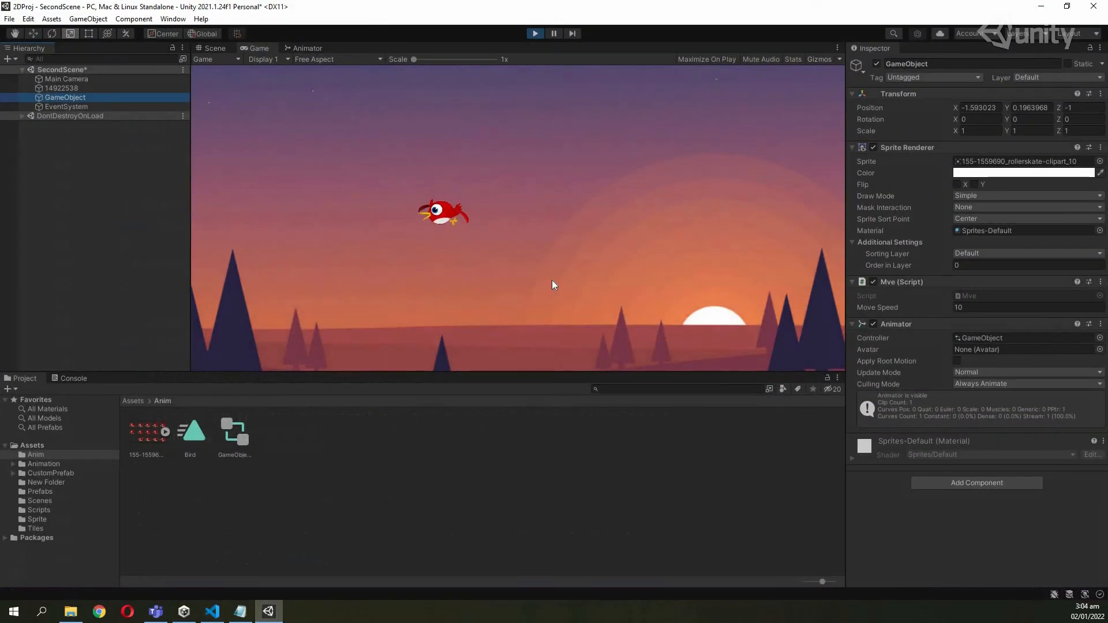
{"action": "key", "text": "Down"}
{"action": "key", "text": "Down"}
{"action": "key", "text": "Up"}
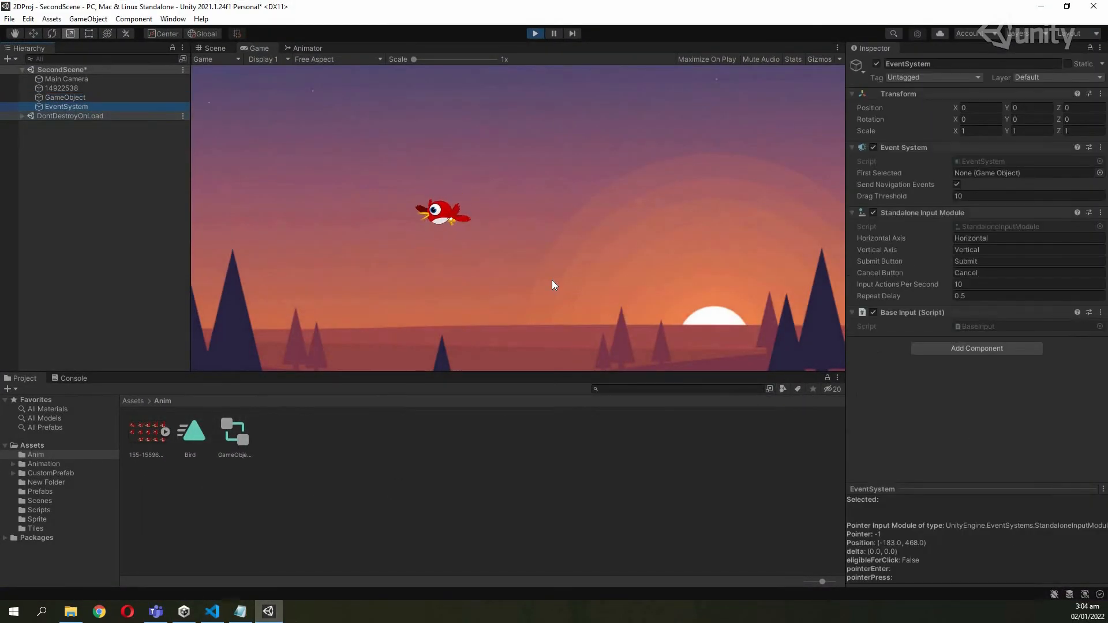
{"action": "left_click", "coordinate": [552, 280]}
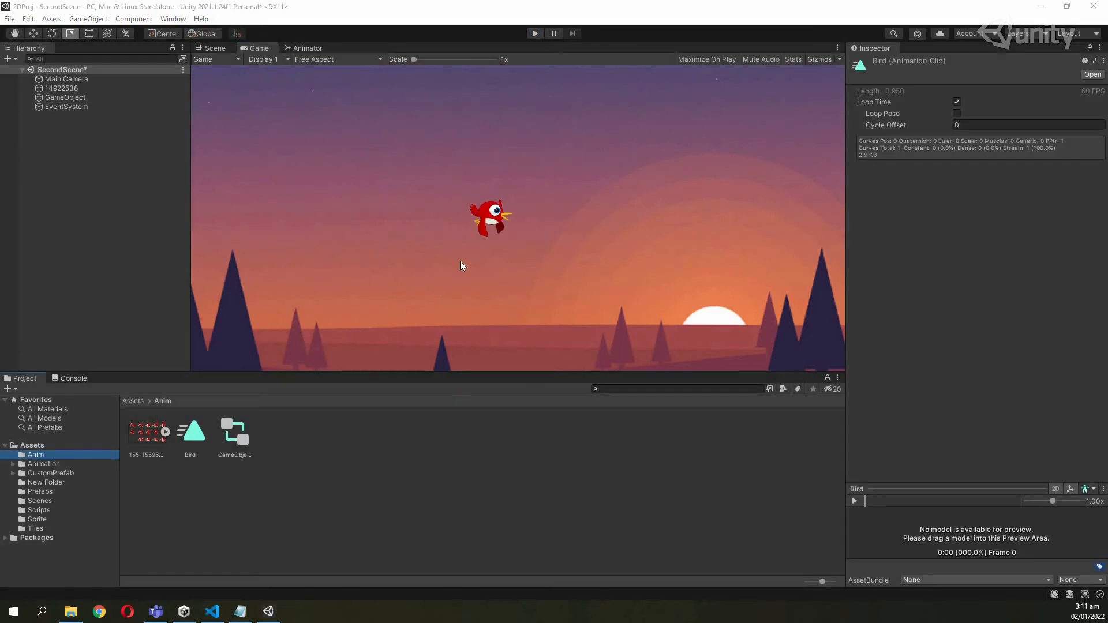
Return to the Unity editor and bring up the options menu for the Bird clip in the Anim folder.
{"action": "left_click", "coordinate": [496, 219]}
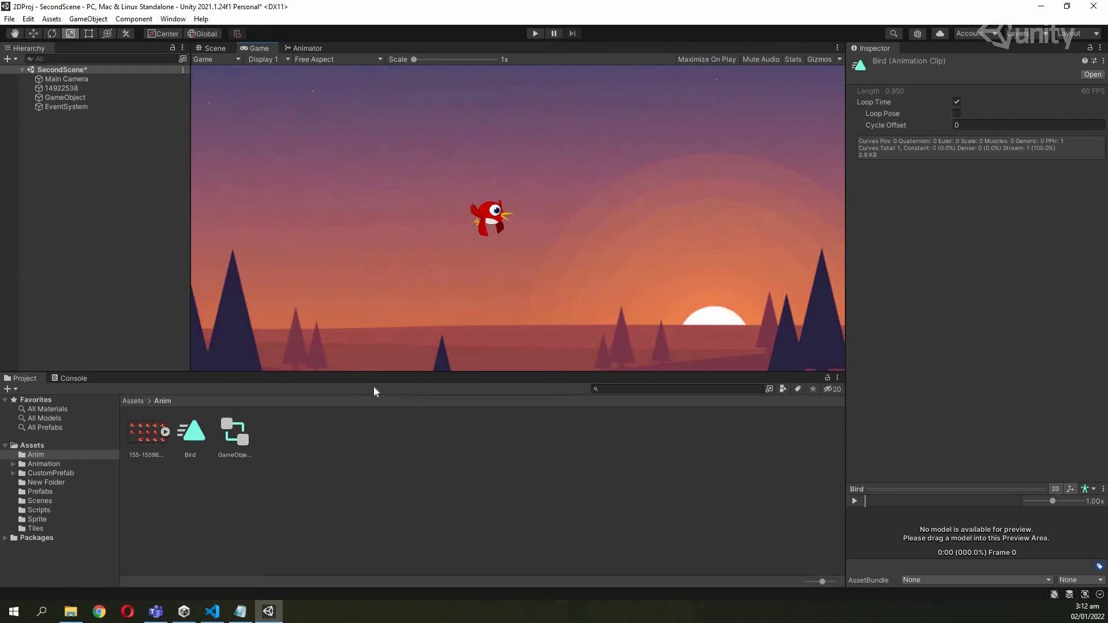
{"action": "right_click", "coordinate": [200, 436]}
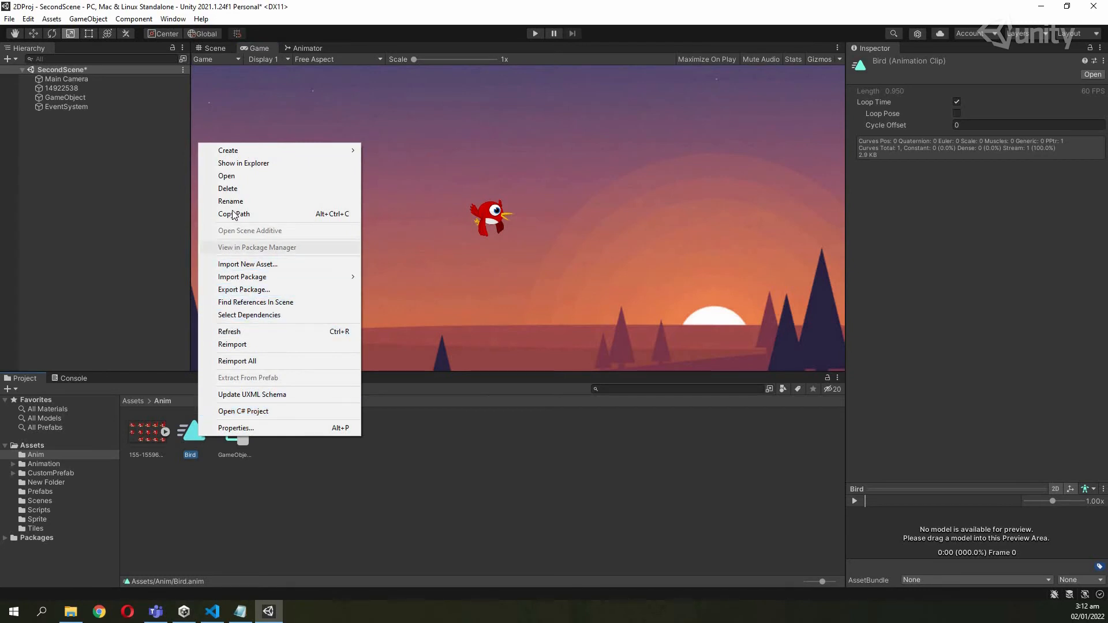
Rename the Bird animation clip to Flying.
{"action": "left_click", "coordinate": [231, 202]}
{"action": "type", "text": "F"}
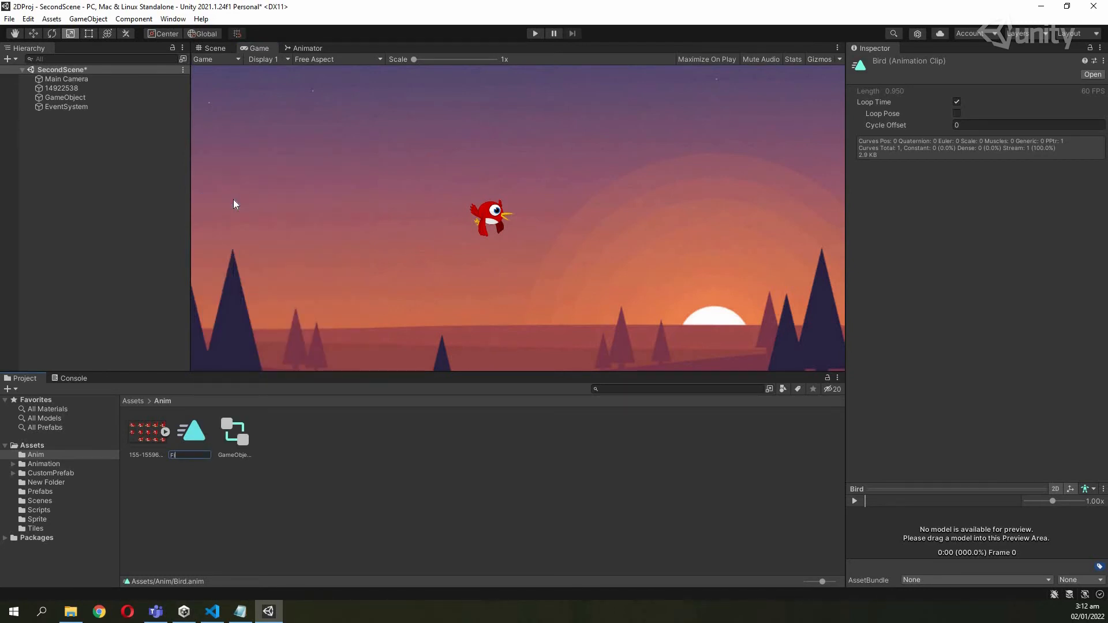
{"action": "type", "text": "lying"}
{"action": "key", "text": "Return"}
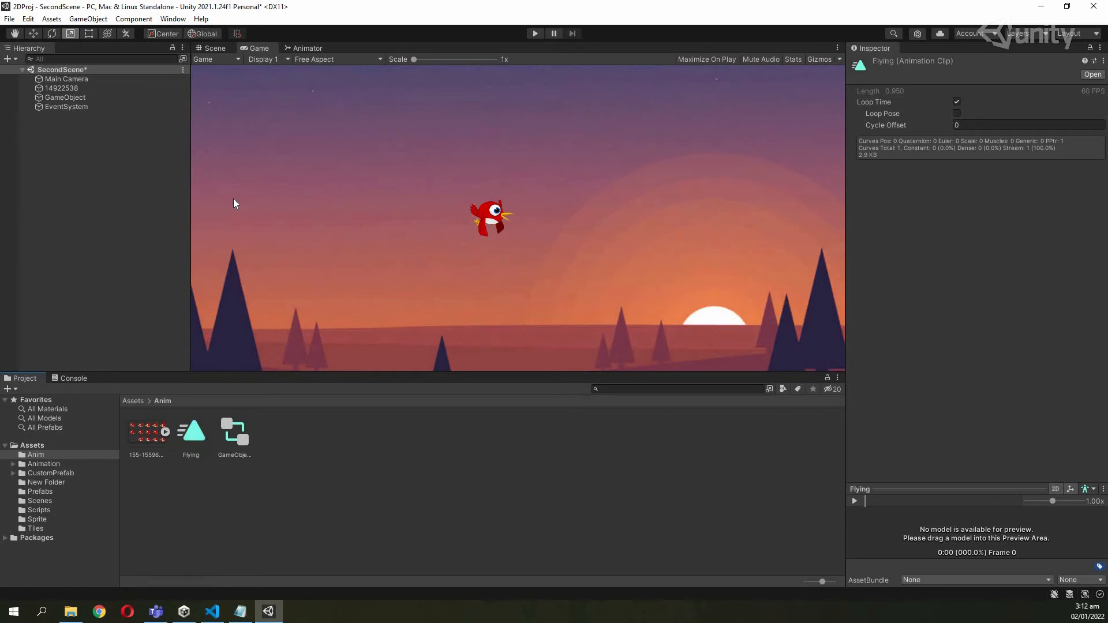
Rename the Bird state in the Animator graph to Flying in the Inspector.
{"action": "double_click", "coordinate": [307, 46]}
{"action": "double_click", "coordinate": [43, 47]}
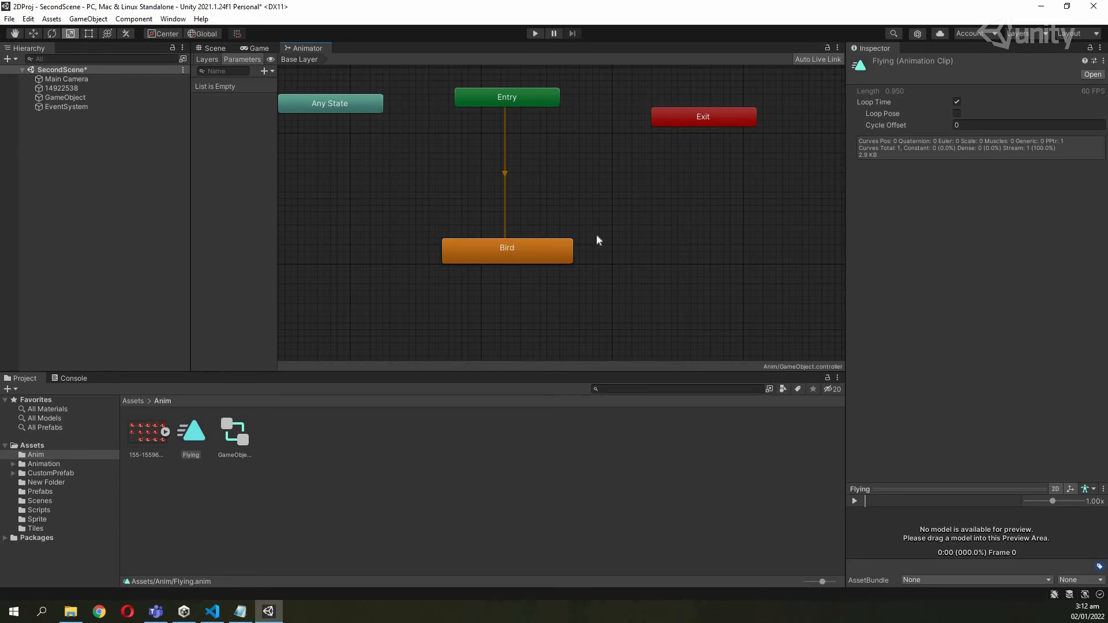
{"action": "left_click", "coordinate": [542, 253]}
{"action": "left_click", "coordinate": [895, 61]}
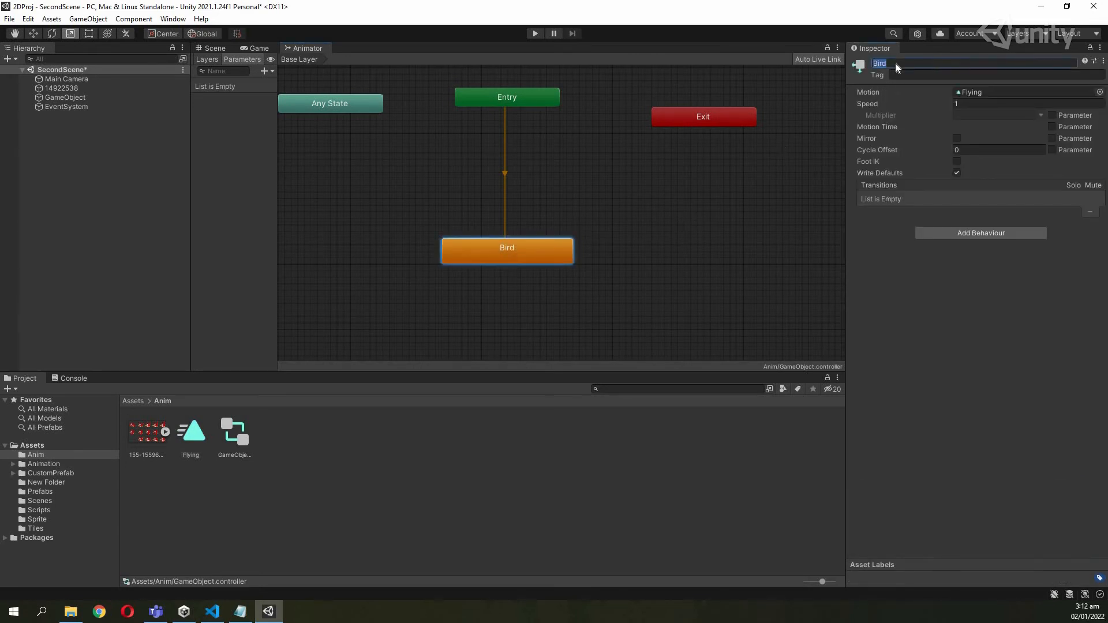
{"action": "type", "text": "Flying"}
{"action": "left_click", "coordinate": [483, 283]}
{"action": "left_click", "coordinate": [520, 261]}
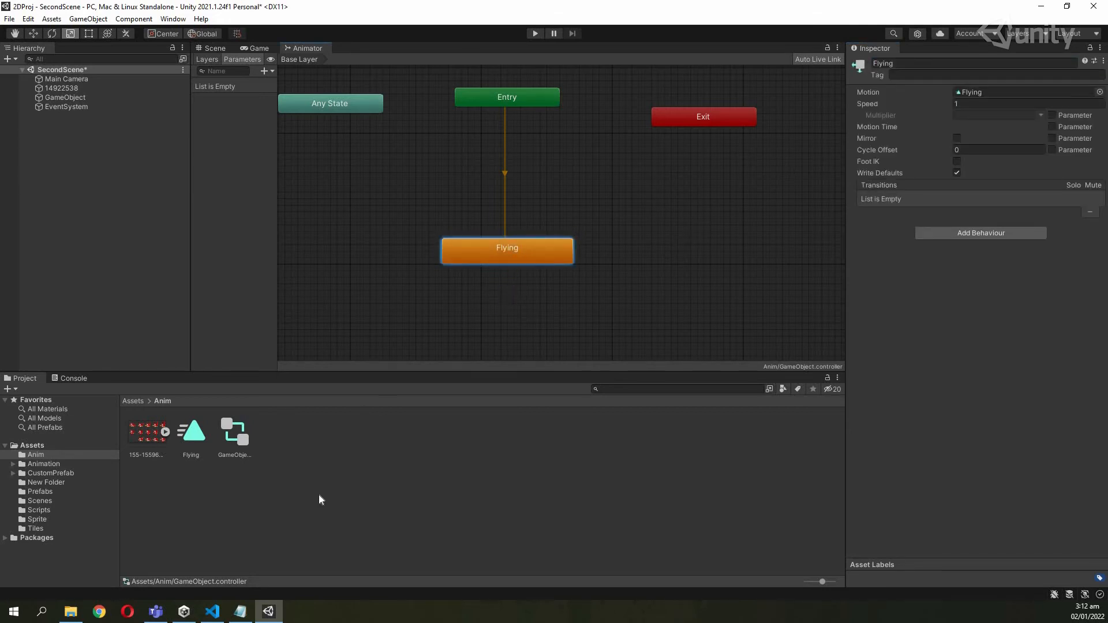
Create a new animation clip named Idle in the Anim folder.
{"action": "right_click", "coordinate": [307, 515]}
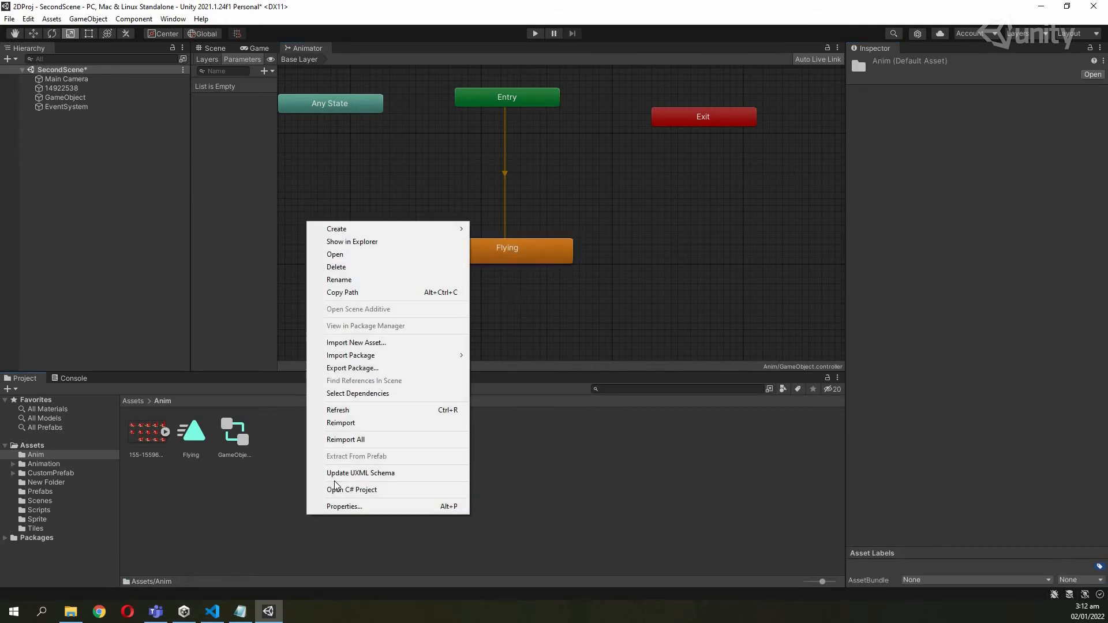
{"action": "mouse_move", "coordinate": [444, 229]}
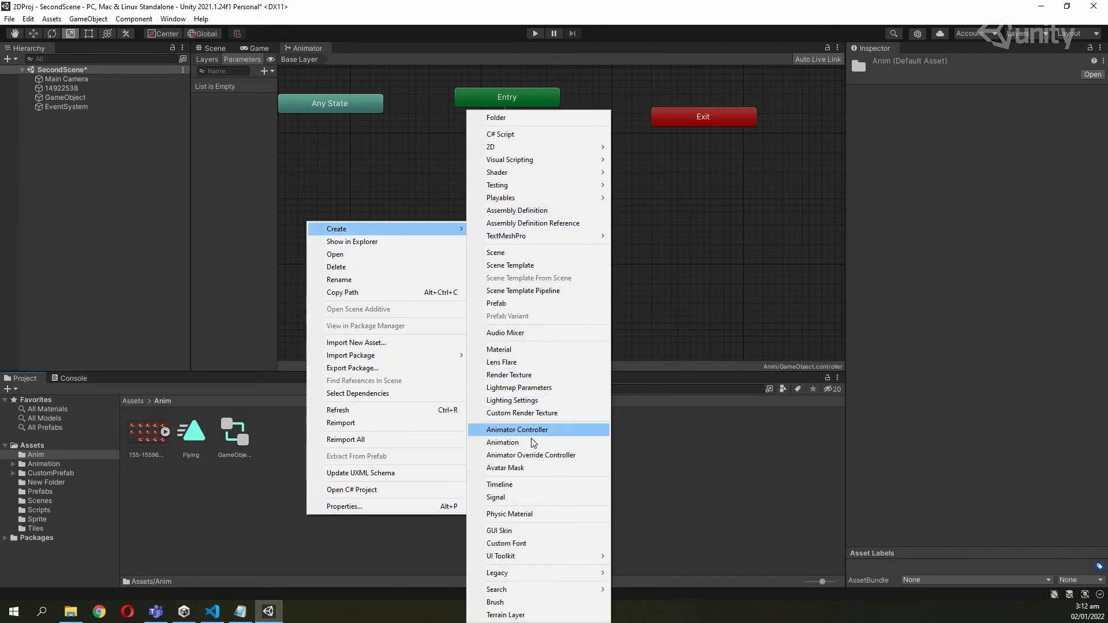
{"action": "left_click", "coordinate": [517, 441]}
{"action": "key", "text": "BackSpace"}
{"action": "type", "text": "Idle"}
{"action": "key", "text": "Return"}
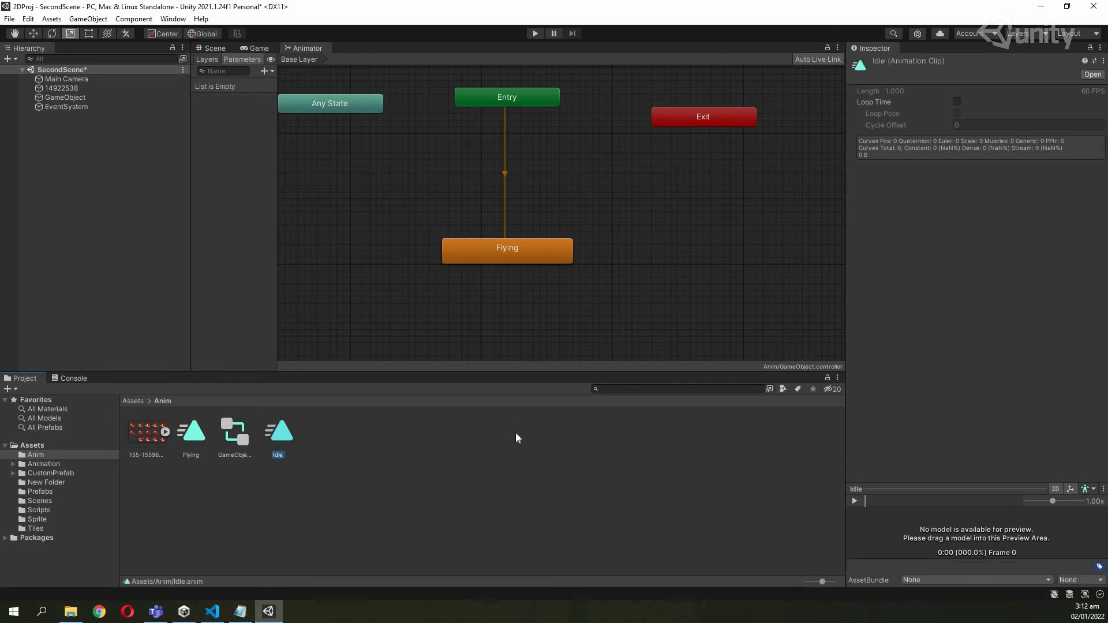
Add the Idle clip to GameObject as a state below Flying, and expand the sprite sheet.
{"action": "left_click", "coordinate": [198, 444]}
{"action": "left_click", "coordinate": [275, 443]}
{"action": "left_click_drag", "start_coordinate": [278, 433], "coordinate": [75, 99]}
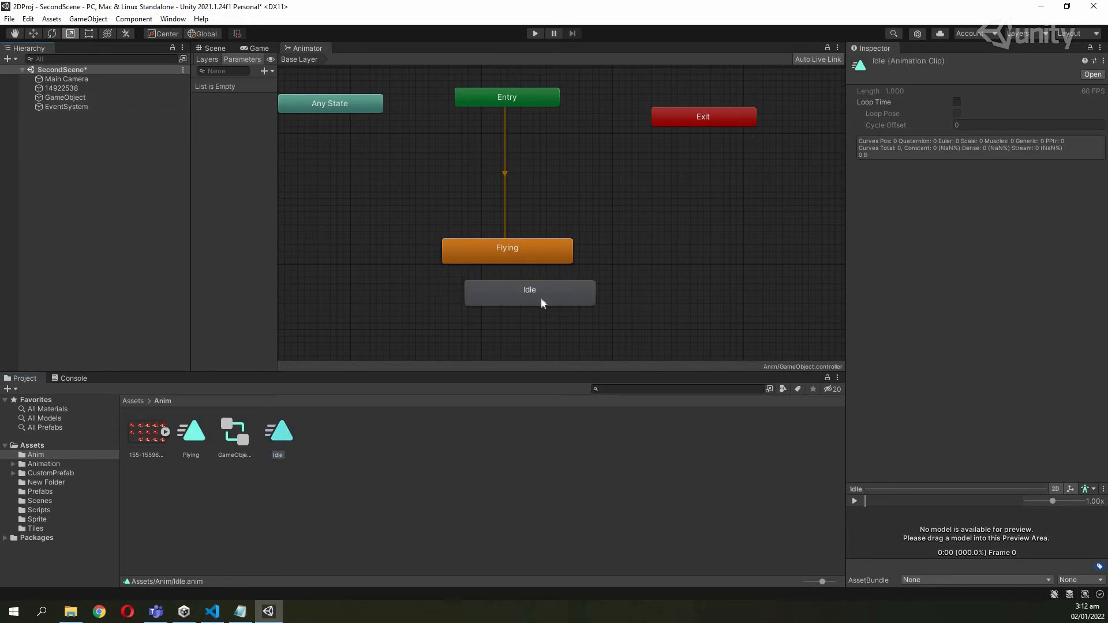
{"action": "left_click_drag", "start_coordinate": [526, 295], "coordinate": [504, 319]}
{"action": "scroll", "coordinate": [572, 289], "scroll_direction": "down", "scroll_amount": 5}
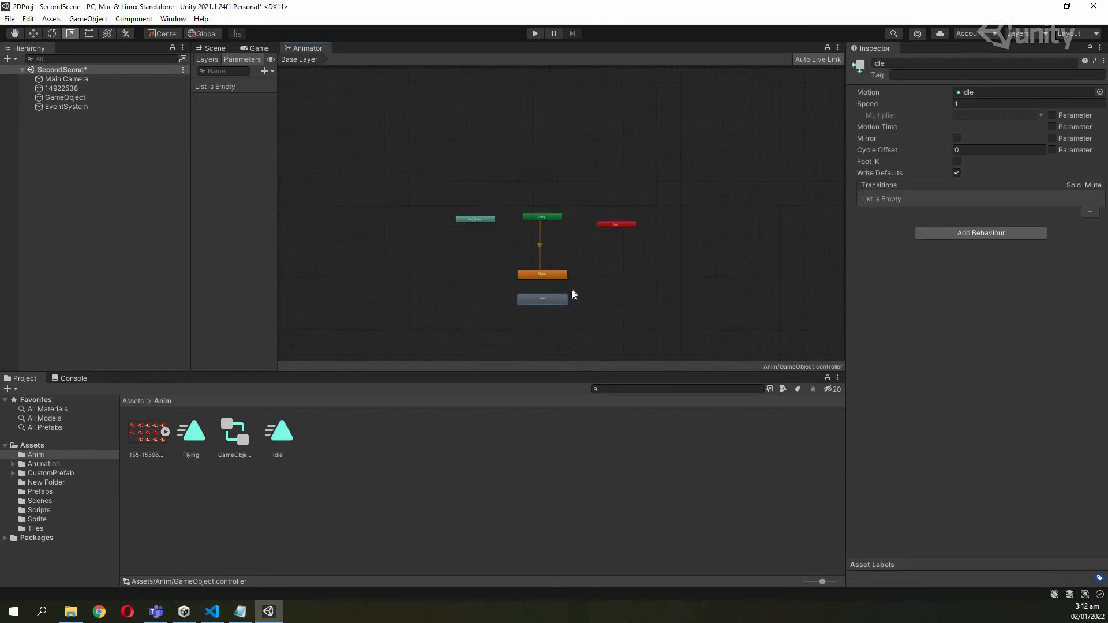
{"action": "scroll", "coordinate": [573, 286], "scroll_direction": "up", "scroll_amount": 5}
{"action": "scroll", "coordinate": [574, 263], "scroll_direction": "down", "scroll_amount": 4}
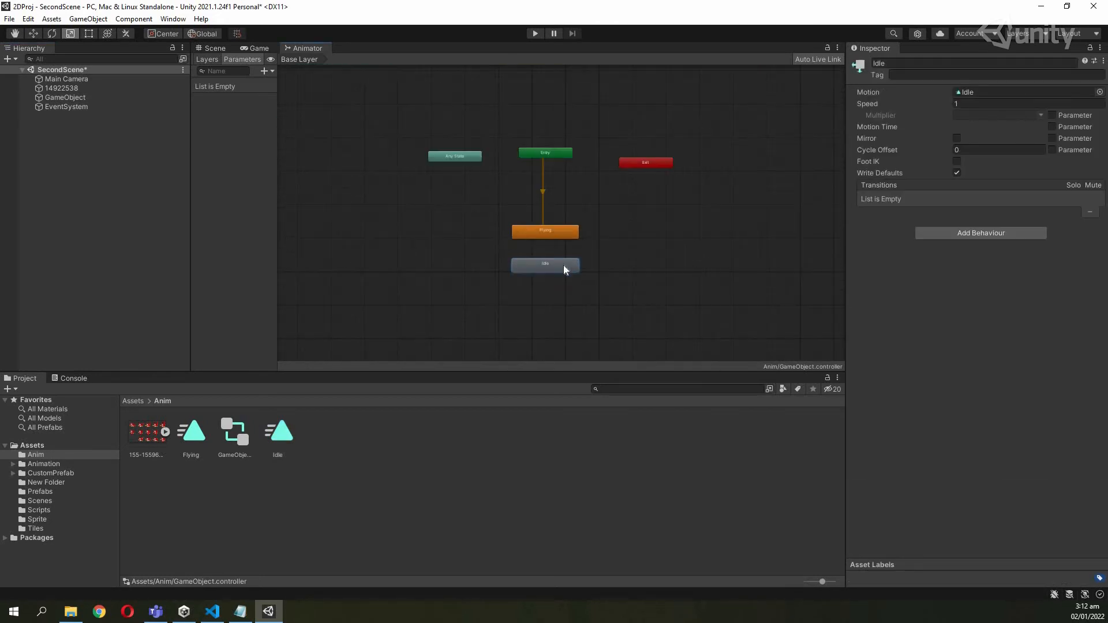
{"action": "scroll", "coordinate": [573, 261], "scroll_direction": "up", "scroll_amount": 4}
{"action": "left_click_drag", "start_coordinate": [530, 313], "coordinate": [532, 313]}
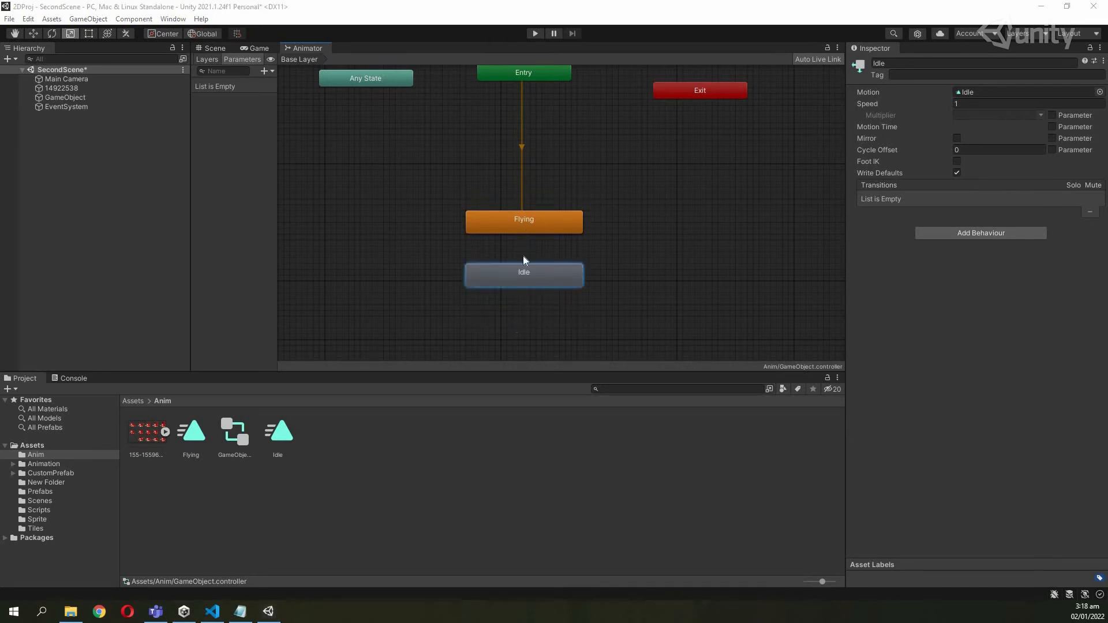
{"action": "left_click", "coordinate": [524, 230]}
{"action": "left_click", "coordinate": [529, 273]}
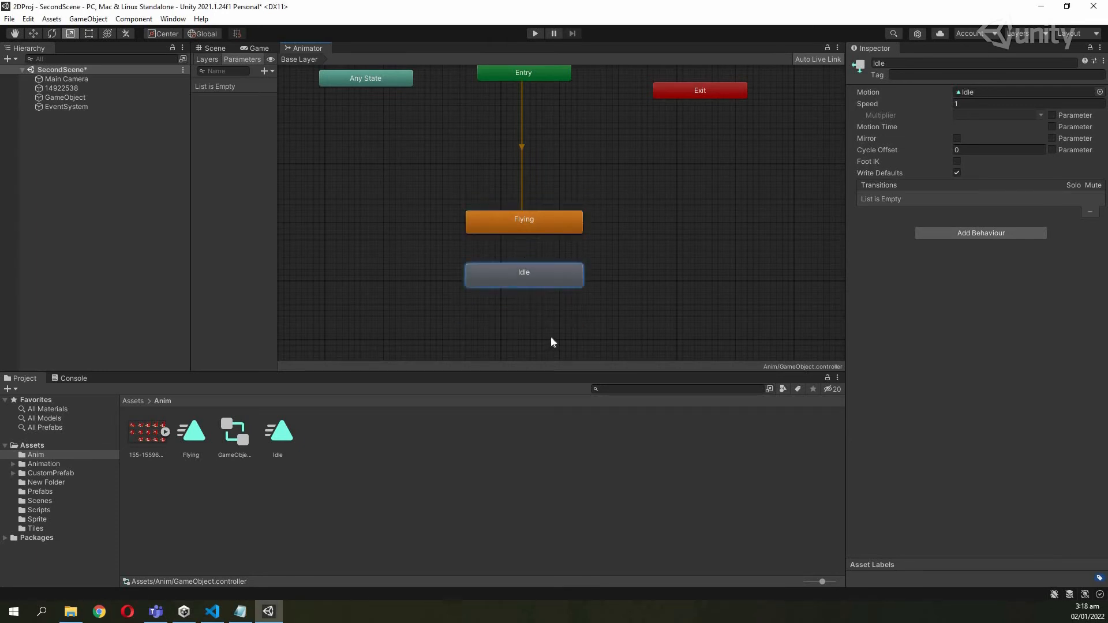
{"action": "left_click", "coordinate": [164, 432]}
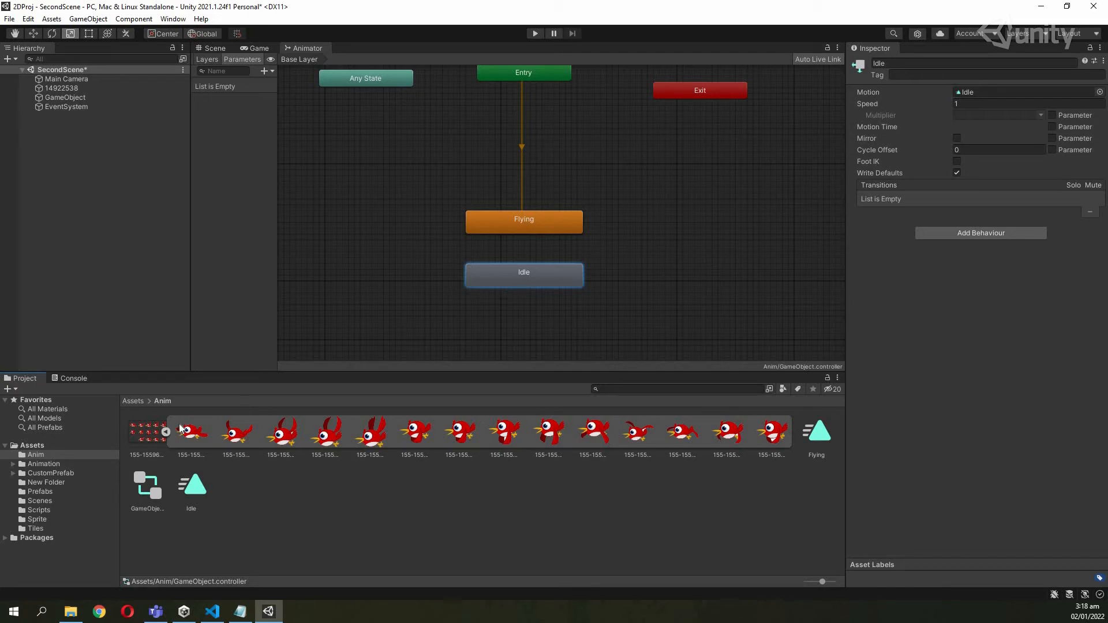
Open the Idle clip in the Animation window and place one bird sprite keyframe on it.
{"action": "double_click", "coordinate": [532, 279]}
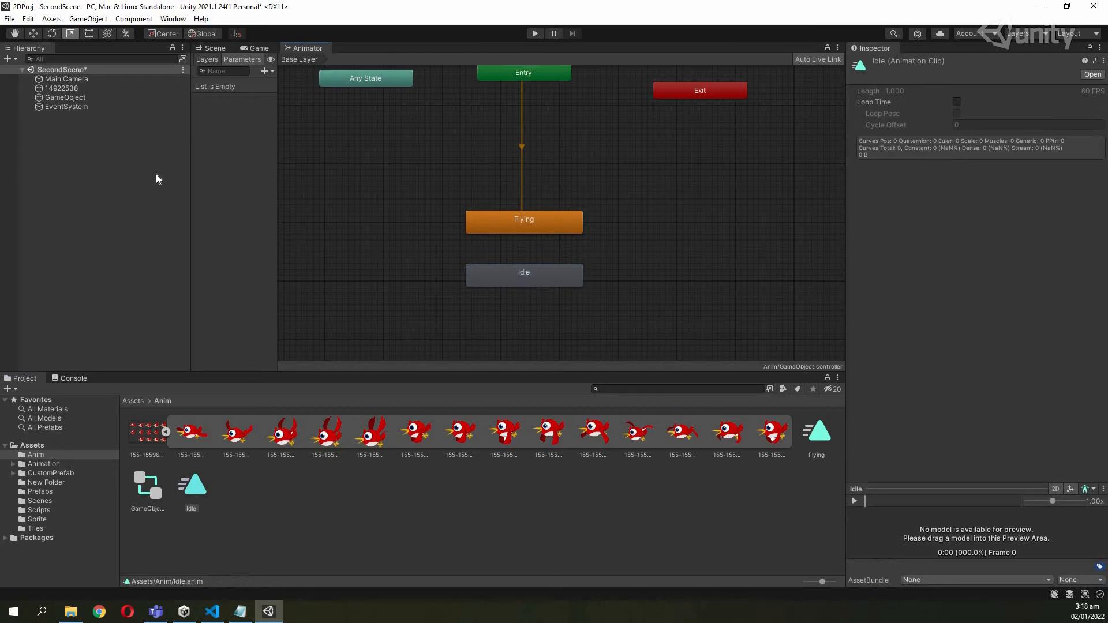
{"action": "left_click", "coordinate": [65, 98]}
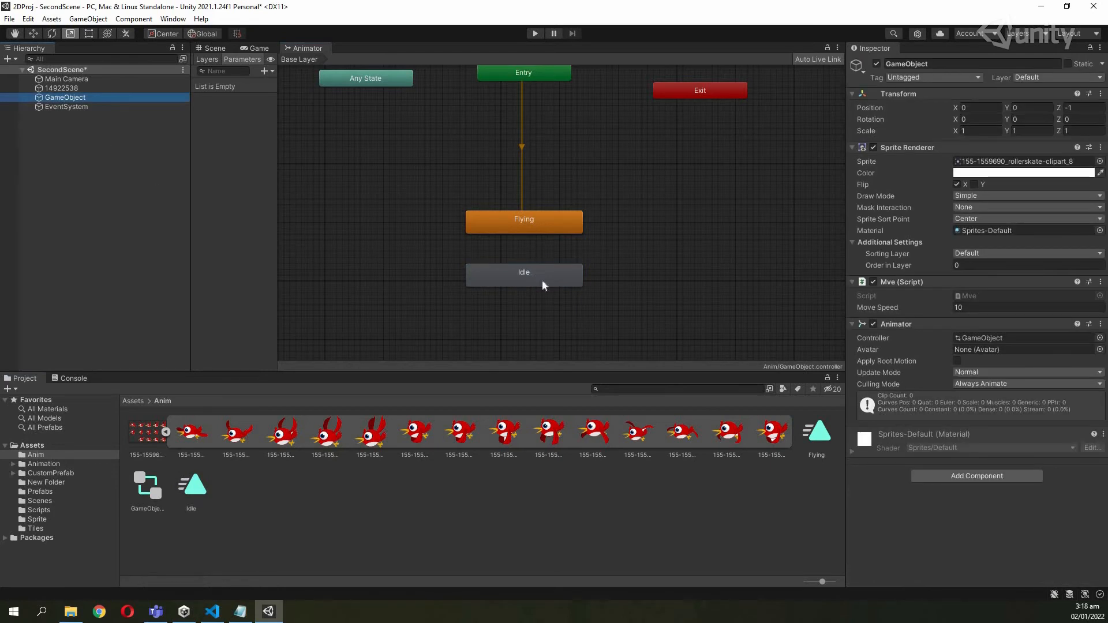
{"action": "left_click", "coordinate": [194, 485]}
{"action": "double_click", "coordinate": [196, 485]}
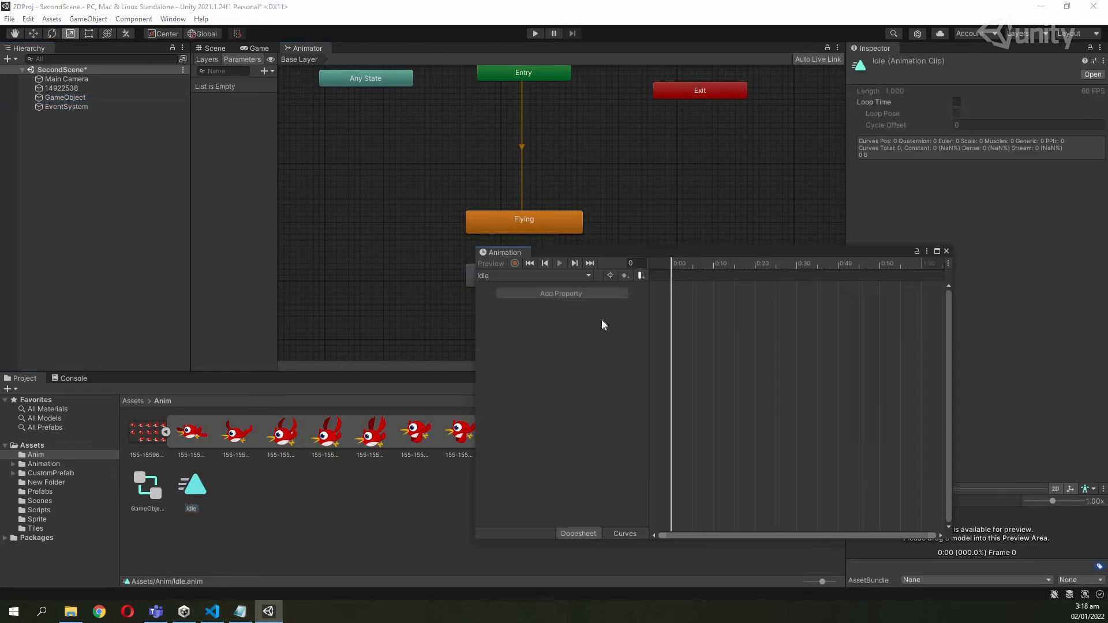
{"action": "left_click", "coordinate": [65, 97]}
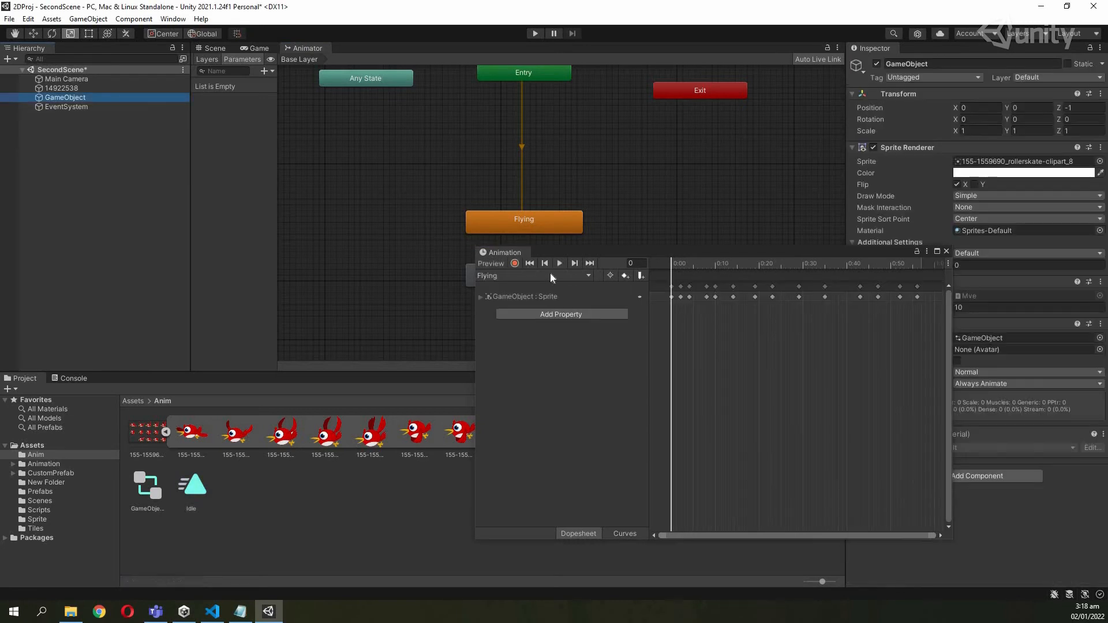
{"action": "left_click", "coordinate": [553, 276]}
{"action": "left_click", "coordinate": [501, 300]}
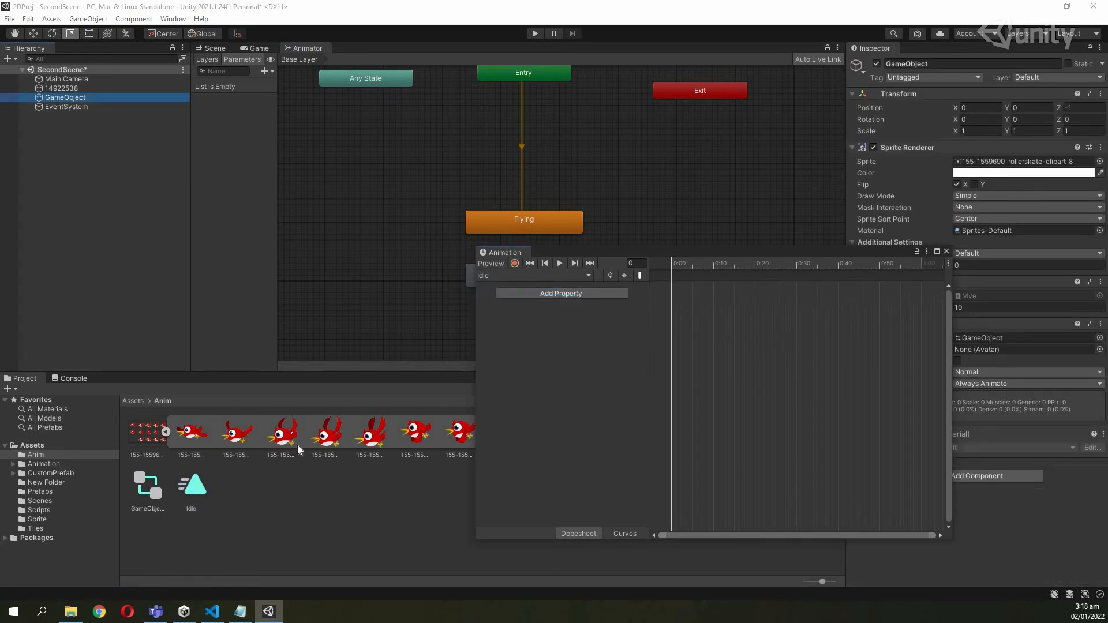
{"action": "left_click_drag", "start_coordinate": [198, 434], "coordinate": [673, 291]}
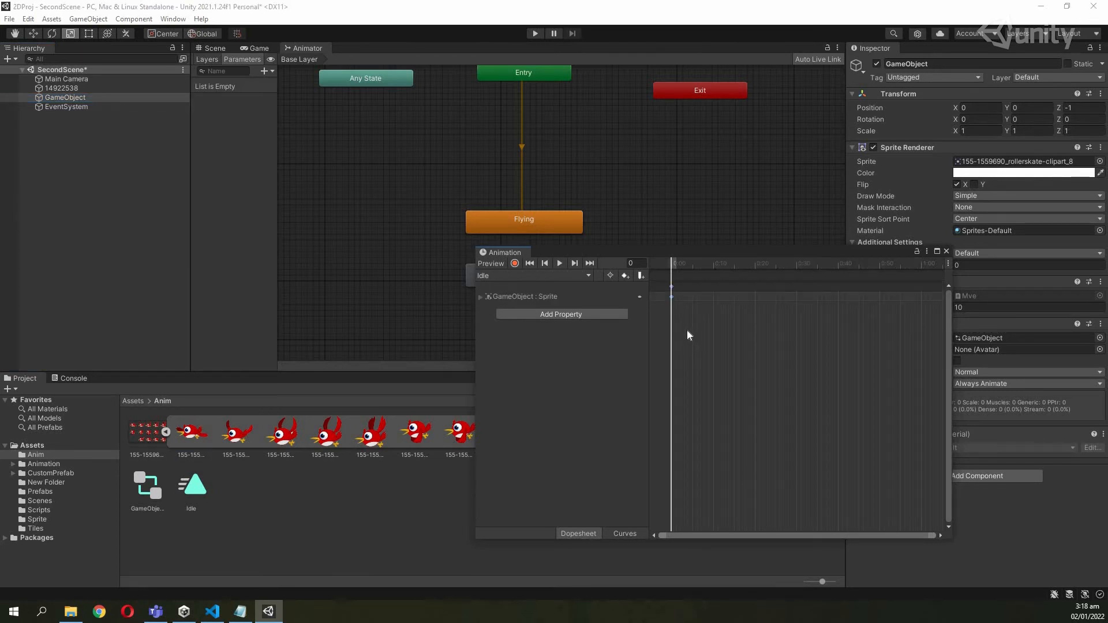
{"action": "left_click_drag", "start_coordinate": [641, 251], "coordinate": [616, 313]}
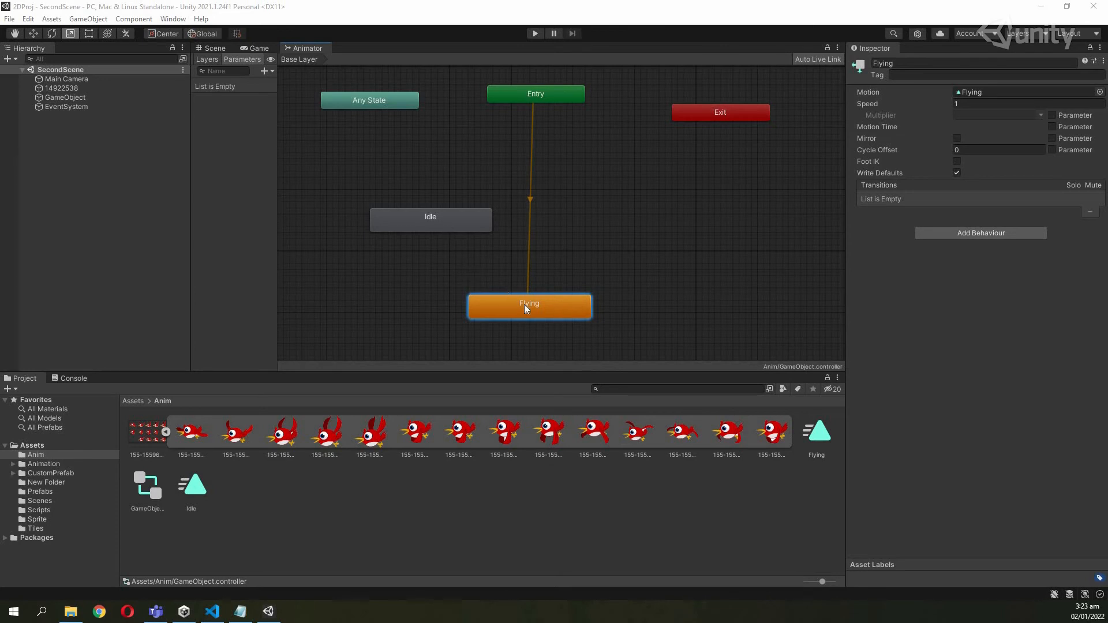
Delete the Flying state and move the Idle state under Entry.
{"action": "left_click_drag", "start_coordinate": [532, 314], "coordinate": [537, 285]}
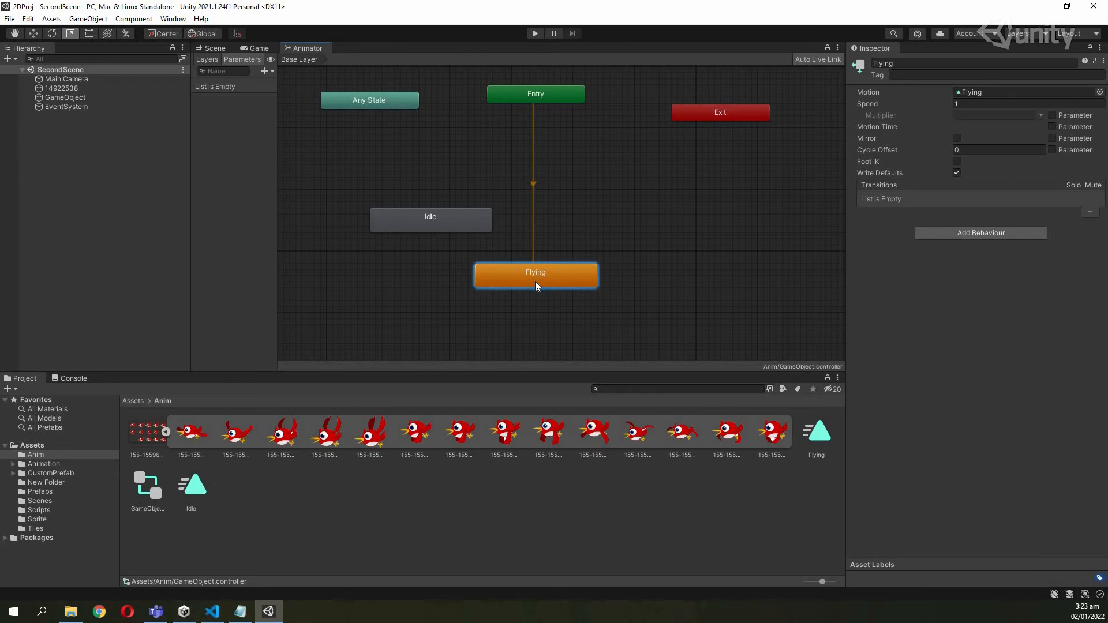
{"action": "key", "text": "Delete"}
{"action": "left_click_drag", "start_coordinate": [466, 224], "coordinate": [566, 239]}
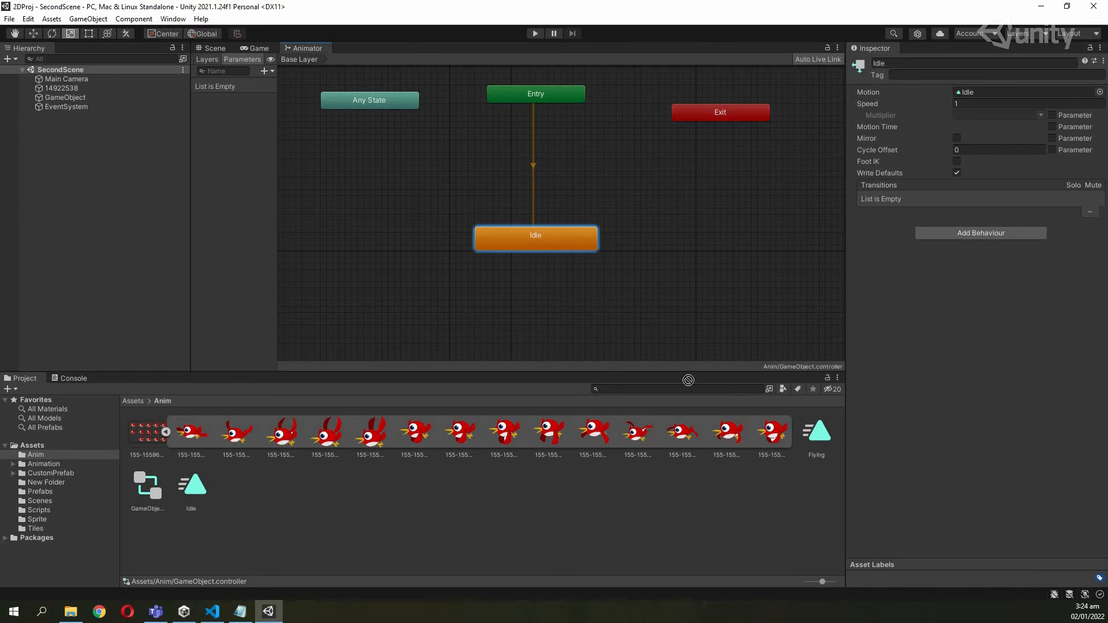
Add the Flying clip back as a new Flying state below Idle.
{"action": "left_click_drag", "start_coordinate": [817, 442], "coordinate": [515, 329]}
{"action": "left_click", "coordinate": [515, 334]}
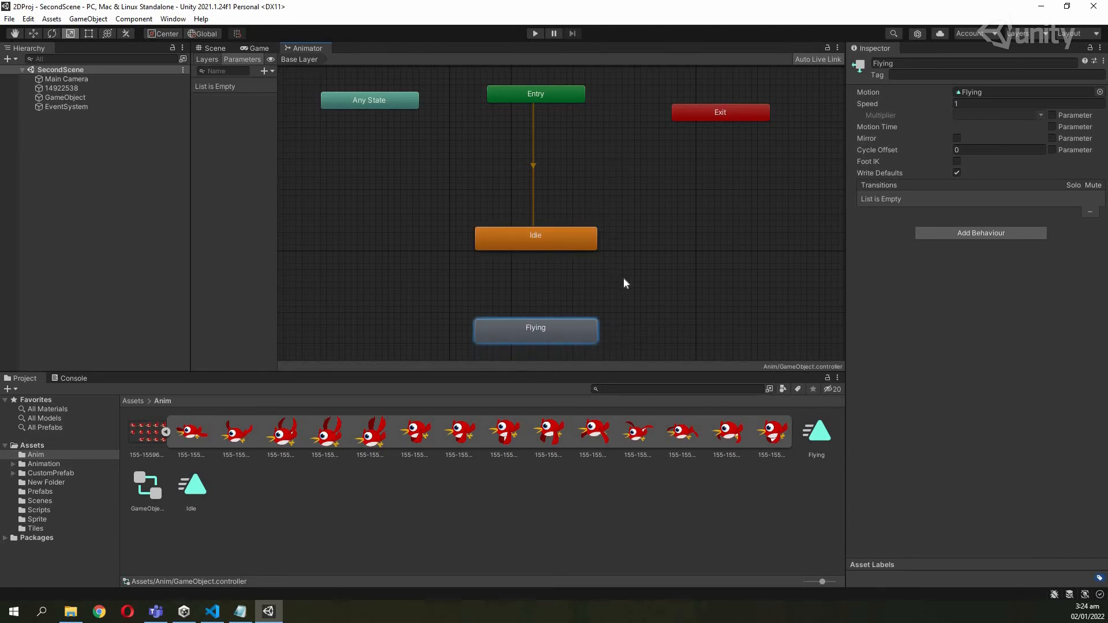
{"action": "scroll", "coordinate": [618, 278], "scroll_direction": "down", "scroll_amount": 2}
{"action": "scroll", "coordinate": [617, 278], "scroll_direction": "up", "scroll_amount": 3}
{"action": "scroll", "coordinate": [616, 277], "scroll_direction": "down", "scroll_amount": 3}
{"action": "scroll", "coordinate": [617, 278], "scroll_direction": "up", "scroll_amount": 1}
{"action": "scroll", "coordinate": [616, 277], "scroll_direction": "up", "scroll_amount": 2}
{"action": "scroll", "coordinate": [615, 274], "scroll_direction": "down", "scroll_amount": 3}
{"action": "scroll", "coordinate": [623, 274], "scroll_direction": "up", "scroll_amount": 1}
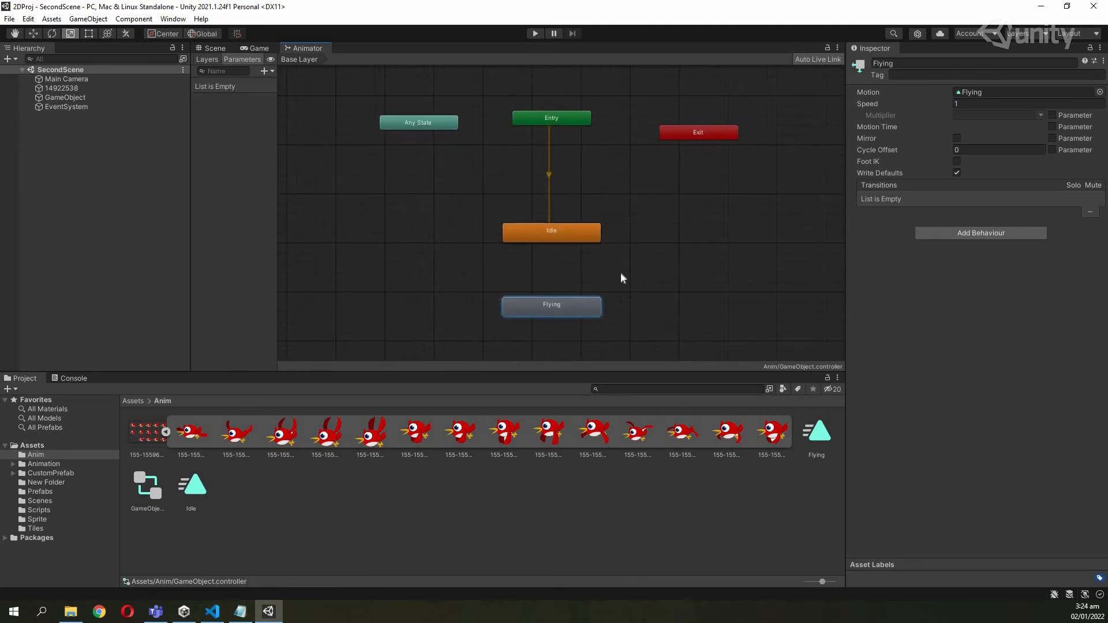
{"action": "left_click", "coordinate": [566, 234]}
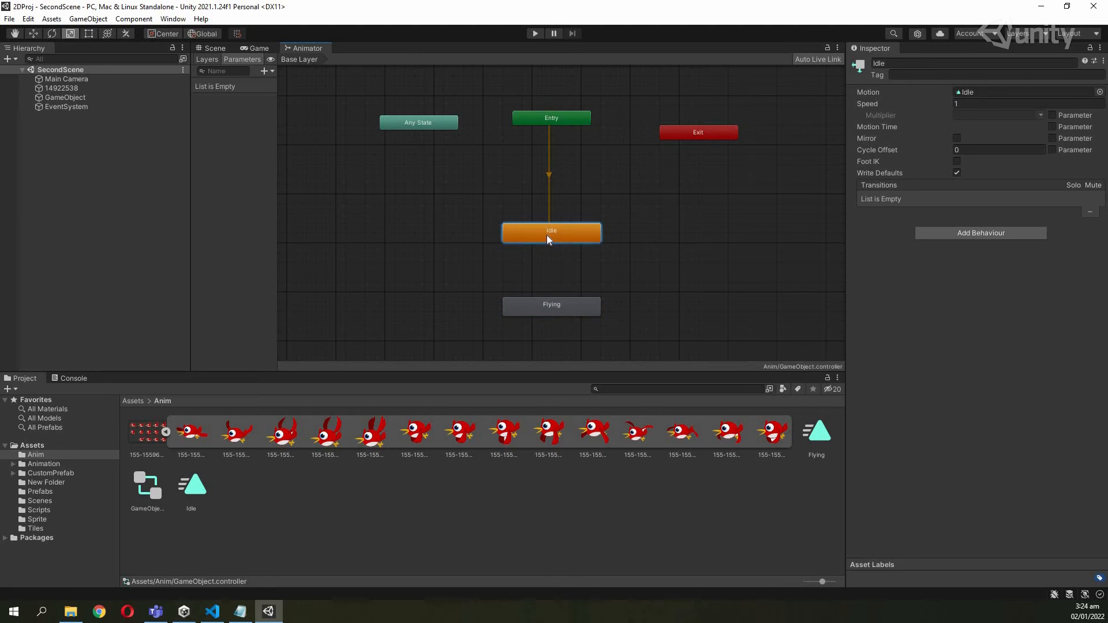
Make a transition from the Idle state to the Flying state.
{"action": "right_click", "coordinate": [547, 237]}
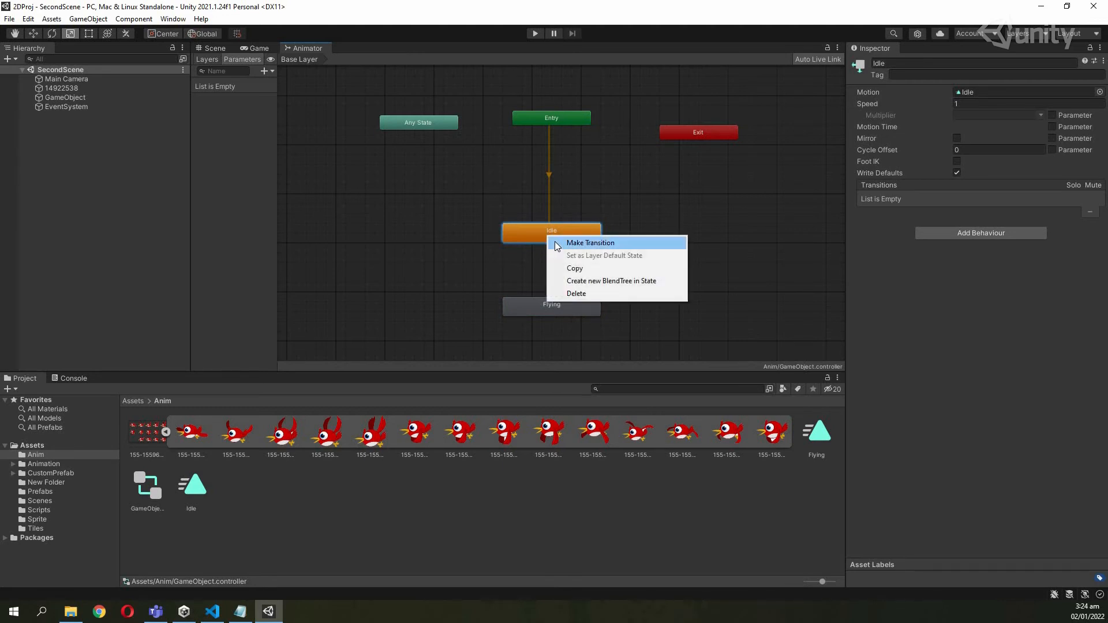
{"action": "left_click", "coordinate": [555, 241]}
{"action": "left_click", "coordinate": [552, 308]}
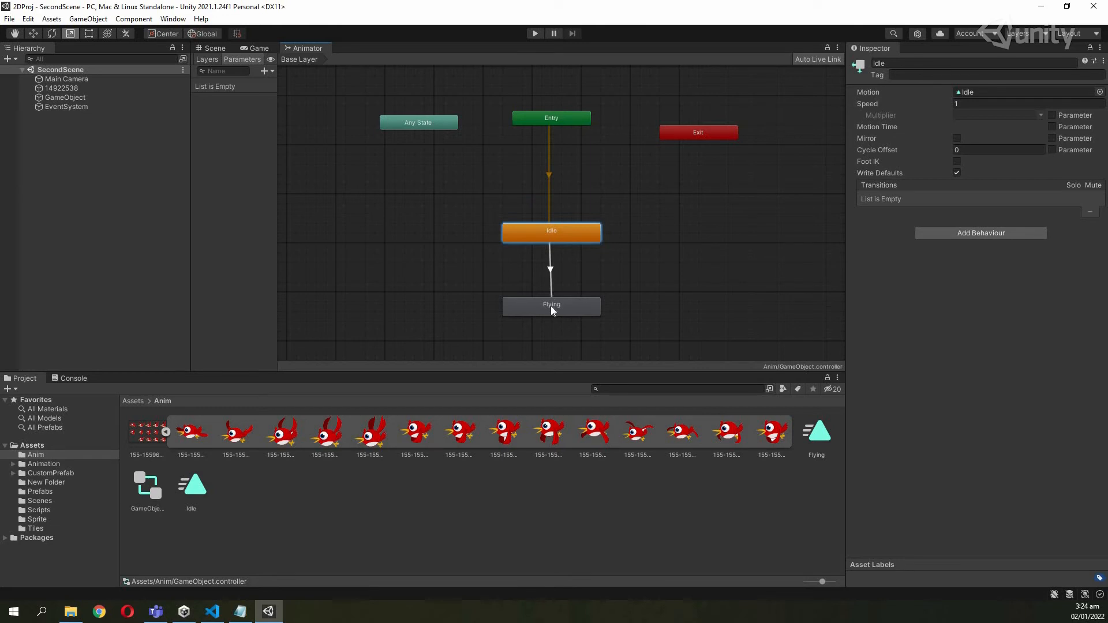
{"action": "right_click", "coordinate": [563, 239]}
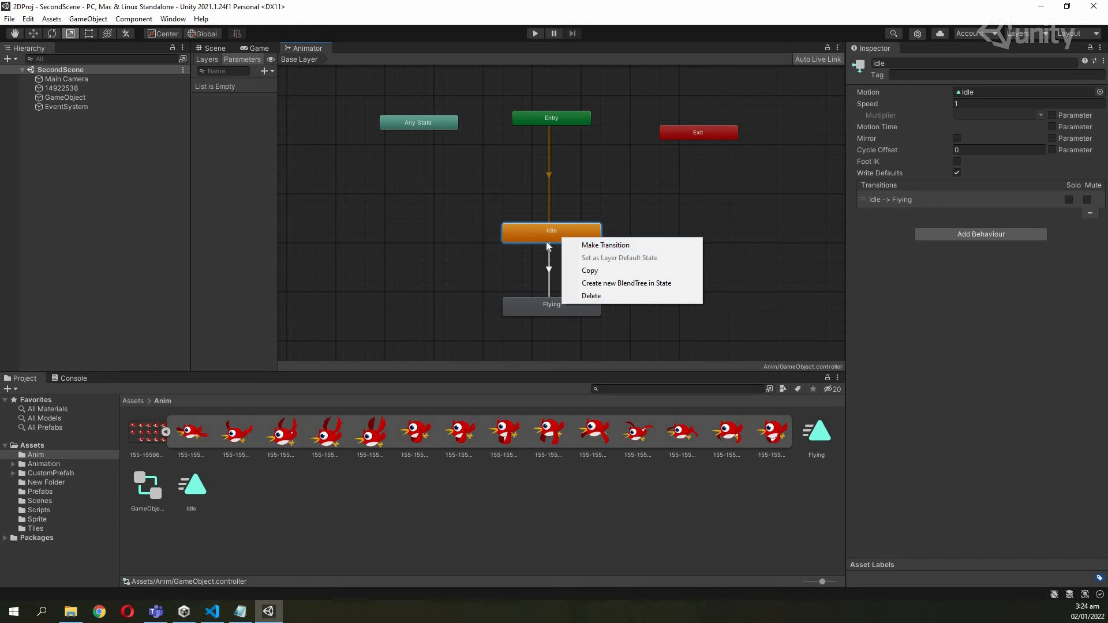
{"action": "left_click", "coordinate": [549, 307]}
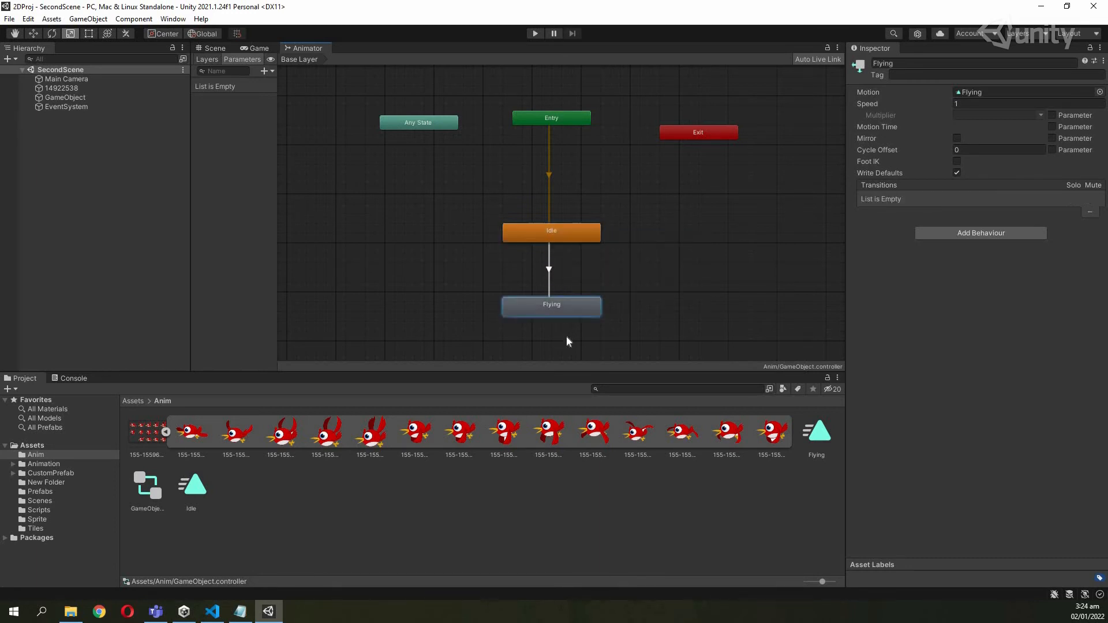
{"action": "left_click", "coordinate": [552, 249]}
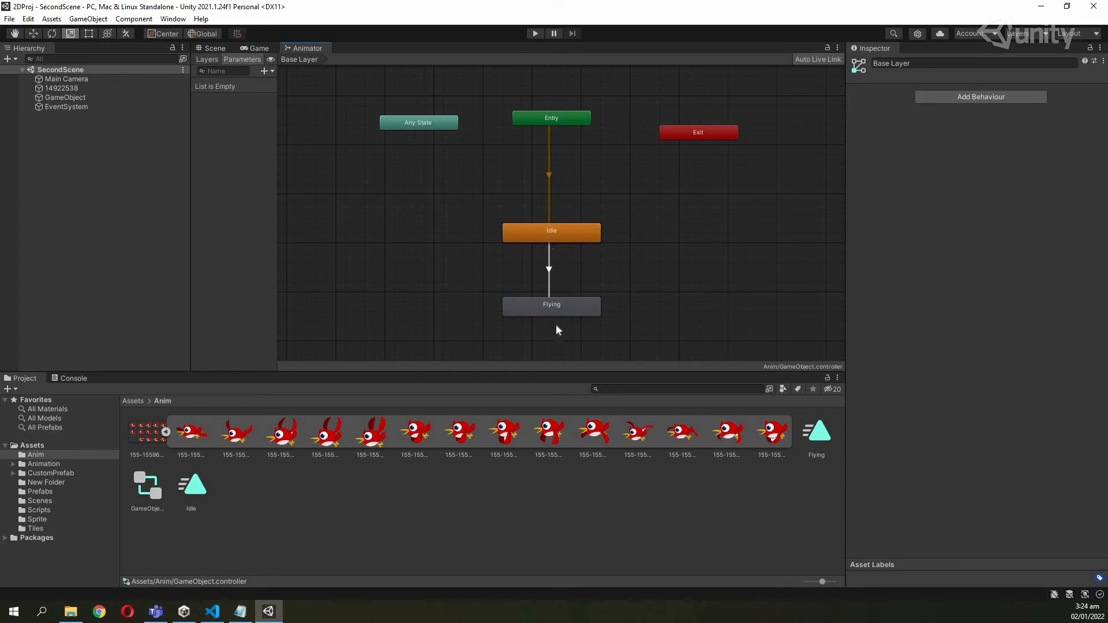
{"action": "left_click", "coordinate": [554, 310]}
{"action": "left_click", "coordinate": [590, 354]}
Make a transition from Flying back to Idle and check both transitions.
{"action": "right_click", "coordinate": [573, 310]}
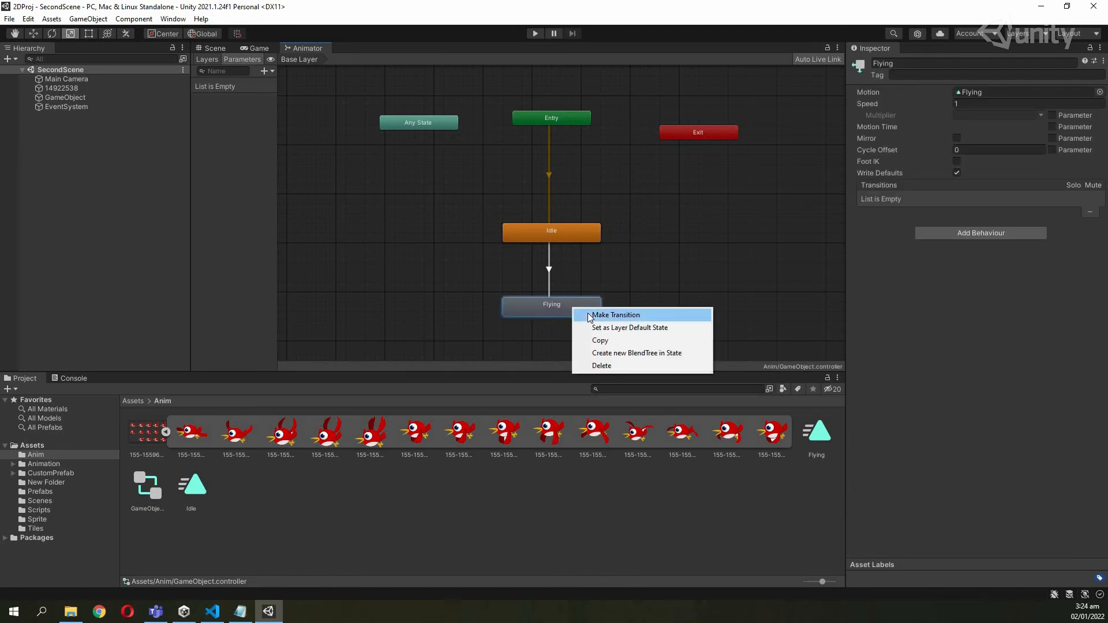
{"action": "left_click", "coordinate": [616, 314]}
{"action": "left_click", "coordinate": [560, 240]}
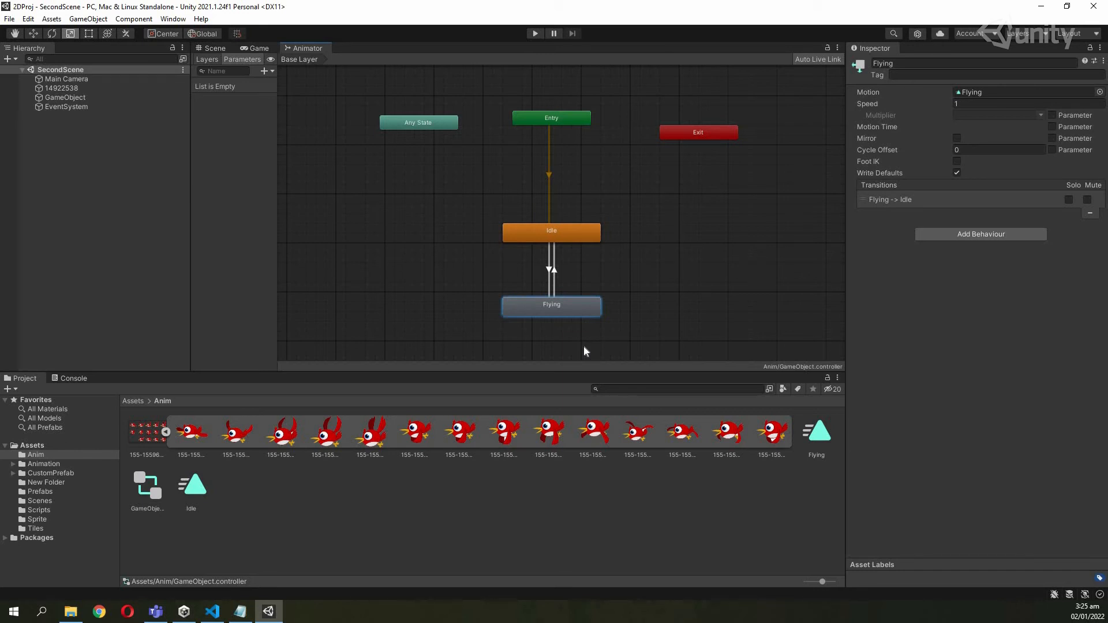
{"action": "left_click", "coordinate": [594, 236]}
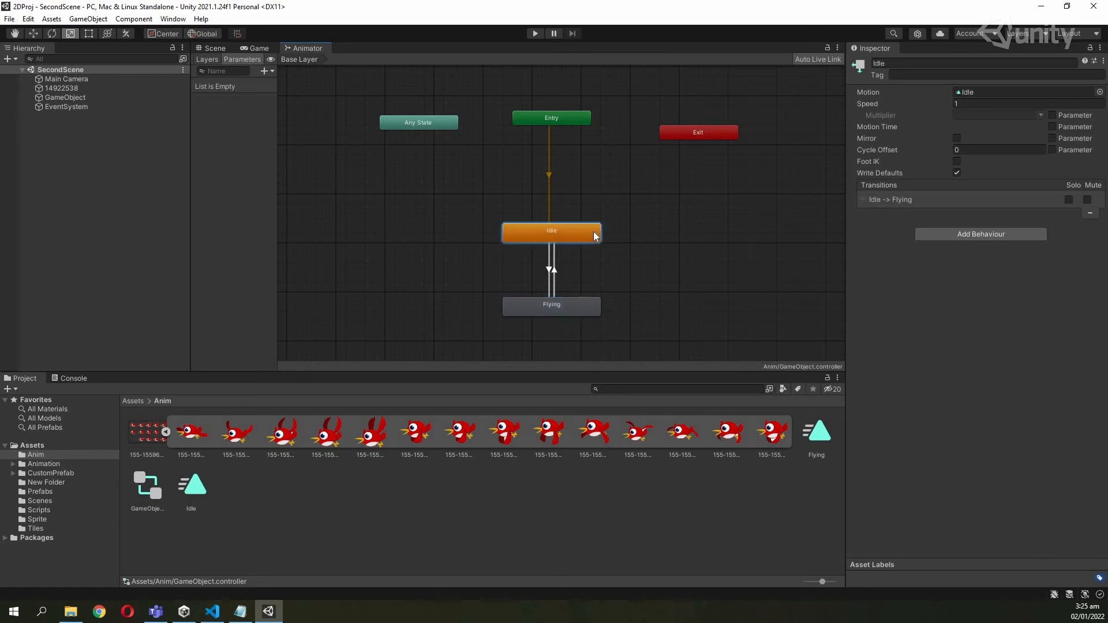
{"action": "left_click", "coordinate": [570, 302]}
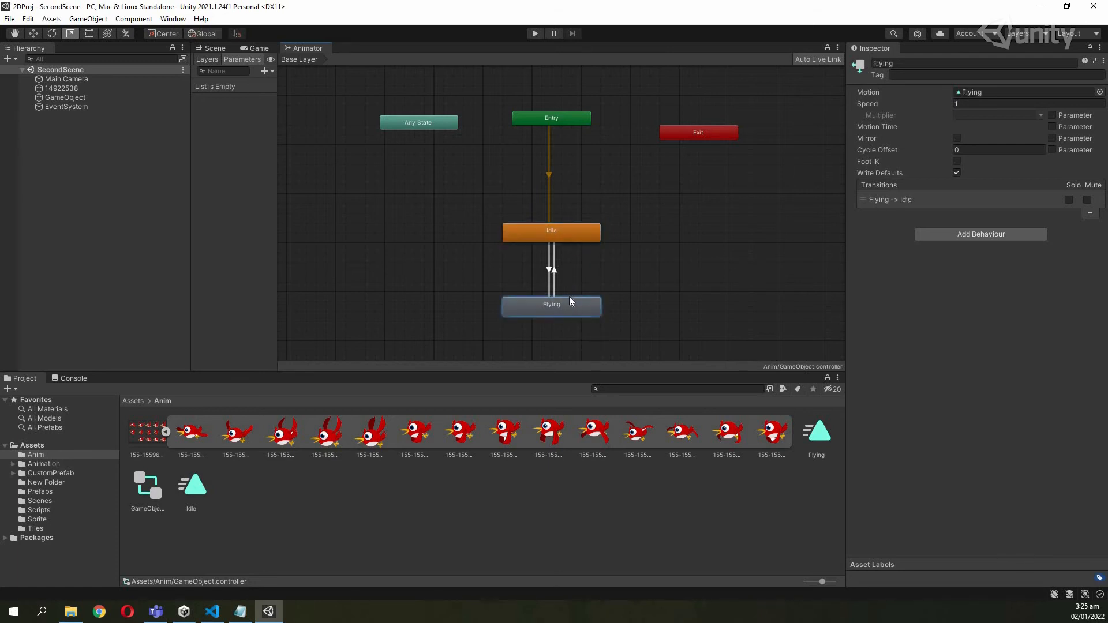
{"action": "left_click", "coordinate": [553, 229]}
{"action": "left_click", "coordinate": [558, 304]}
{"action": "left_click", "coordinate": [556, 298]}
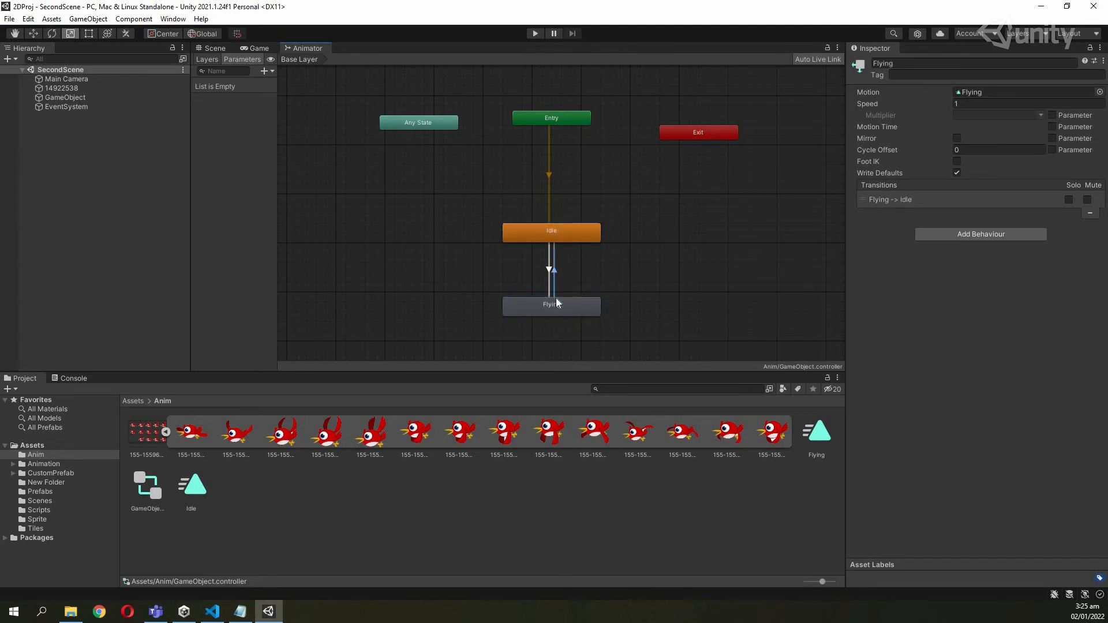
{"action": "left_click", "coordinate": [556, 298]}
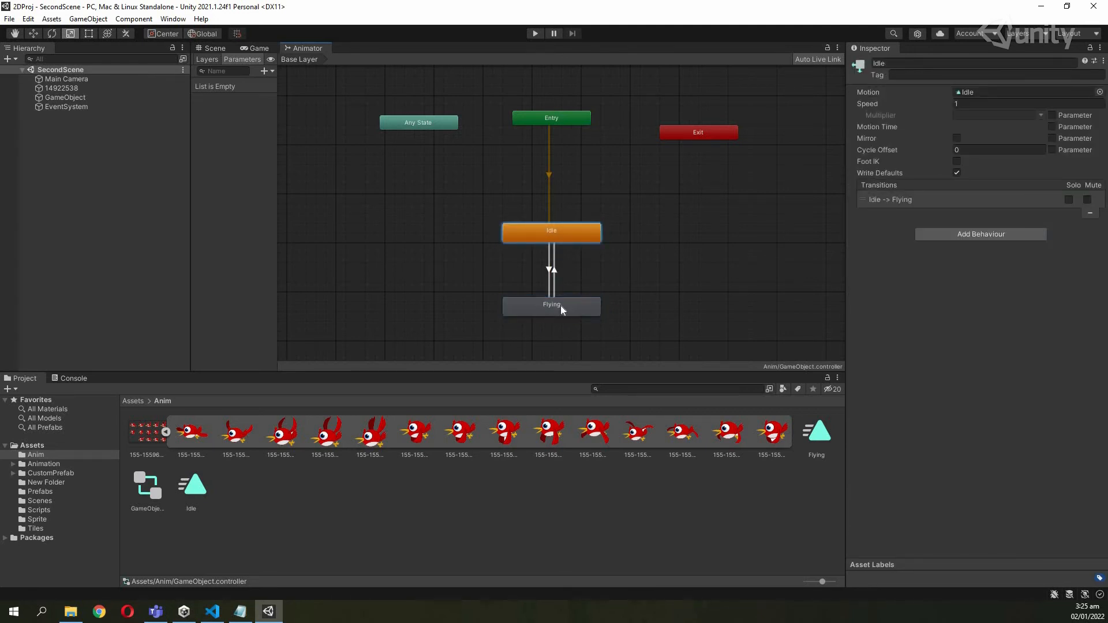
{"action": "left_click", "coordinate": [334, 180]}
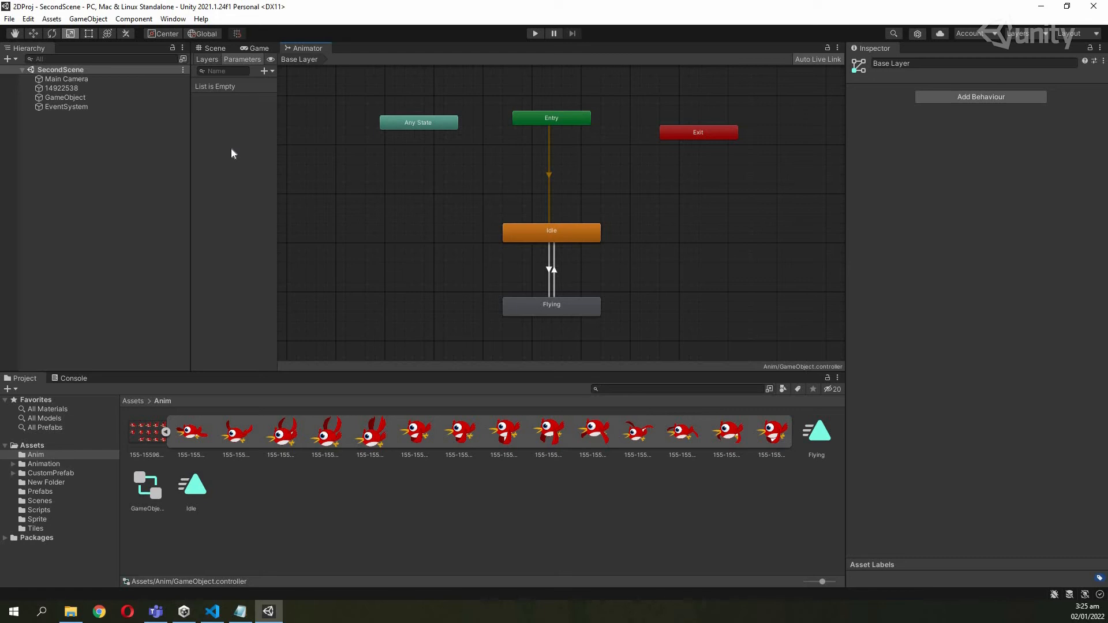
Add an Int parameter named change with default value 0.
{"action": "left_click", "coordinate": [271, 71]}
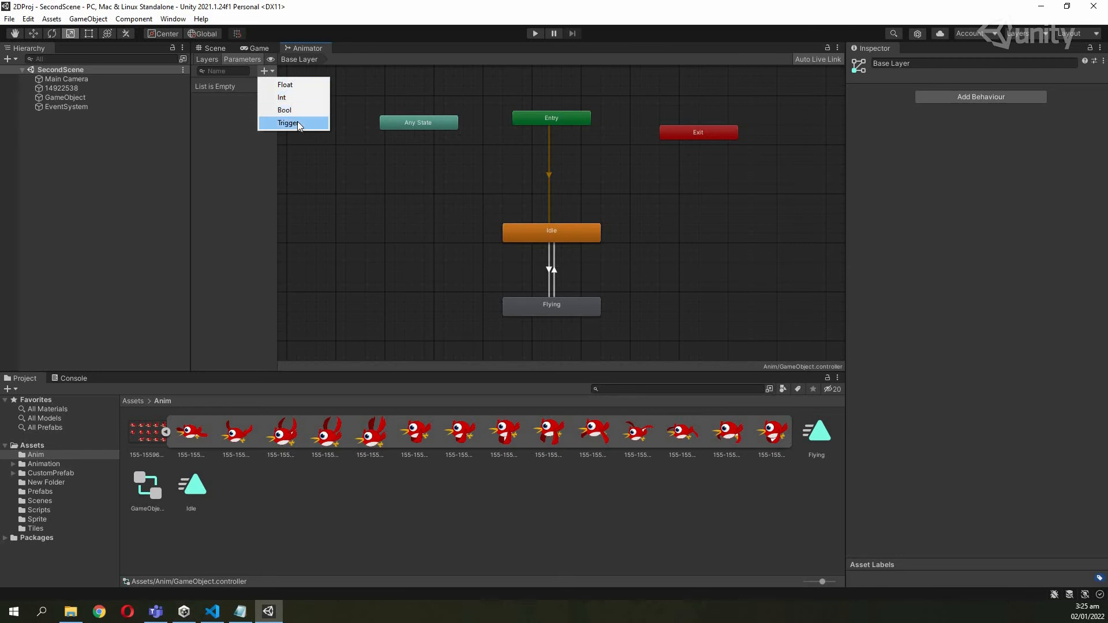
{"action": "left_click", "coordinate": [280, 98]}
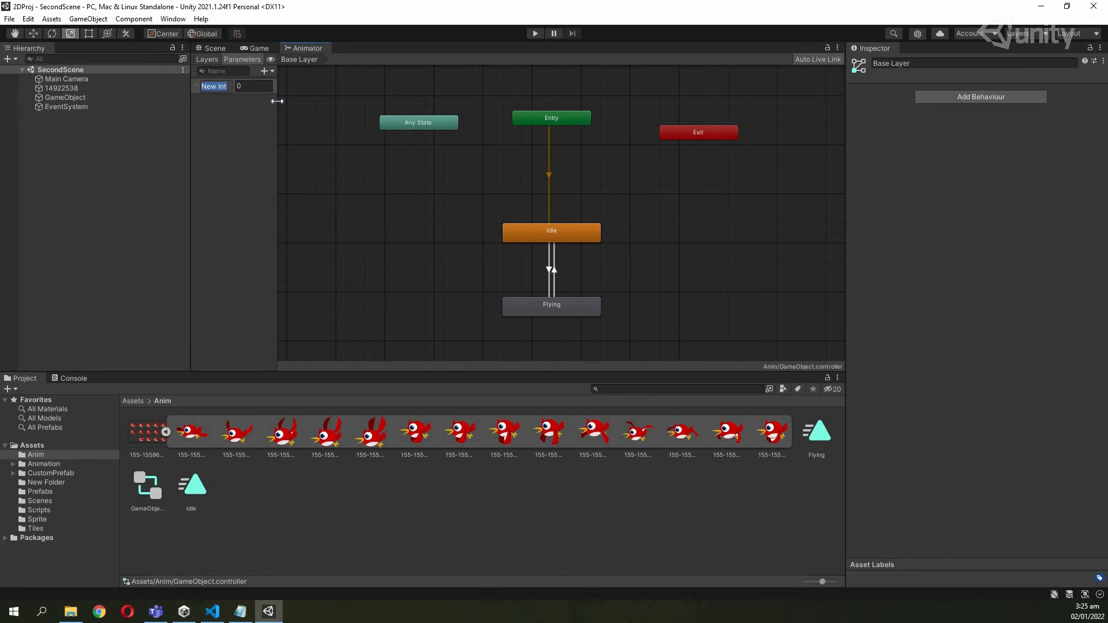
{"action": "type", "text": "change"}
{"action": "key", "text": "Return"}
{"action": "left_click", "coordinate": [549, 269]}
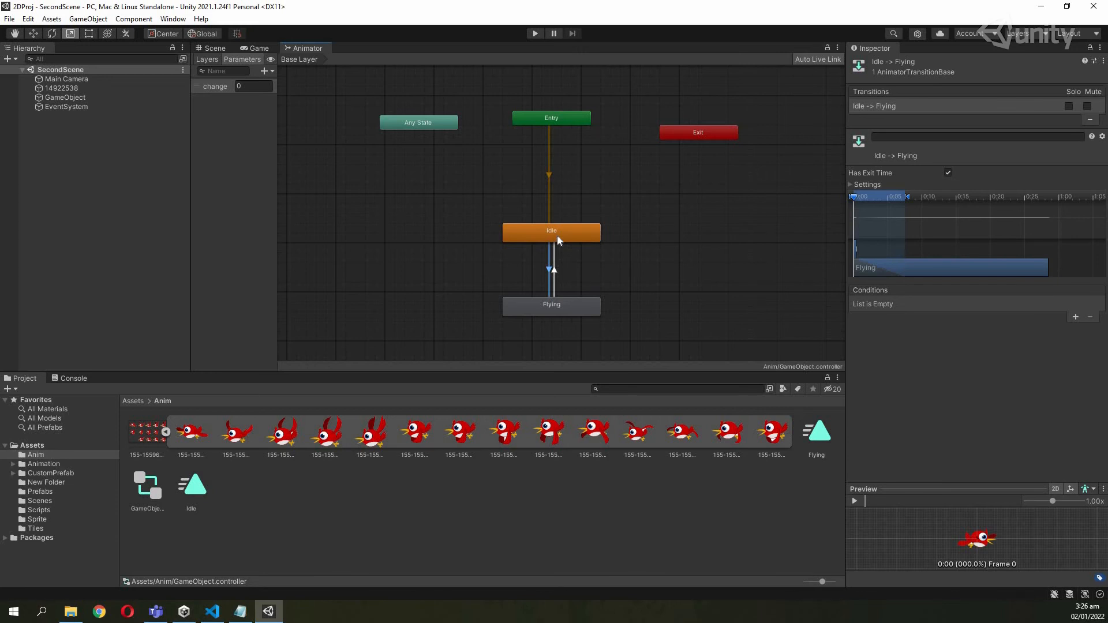
Give the Idle-to-Flying transition the condition change Equals 2.
{"action": "left_click", "coordinate": [556, 306]}
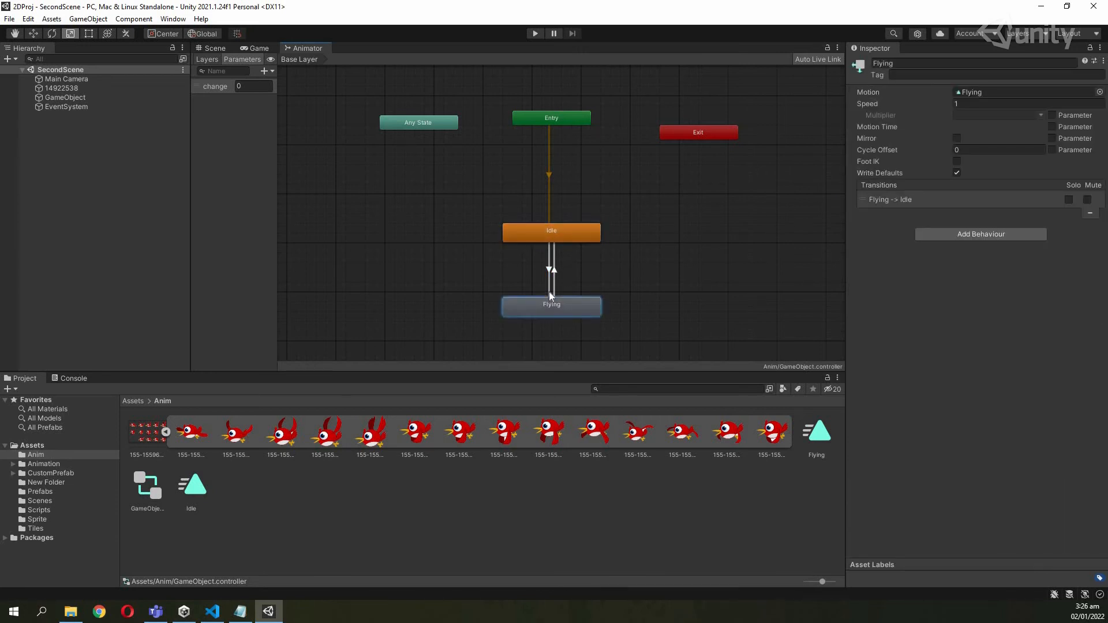
{"action": "left_click", "coordinate": [549, 292]}
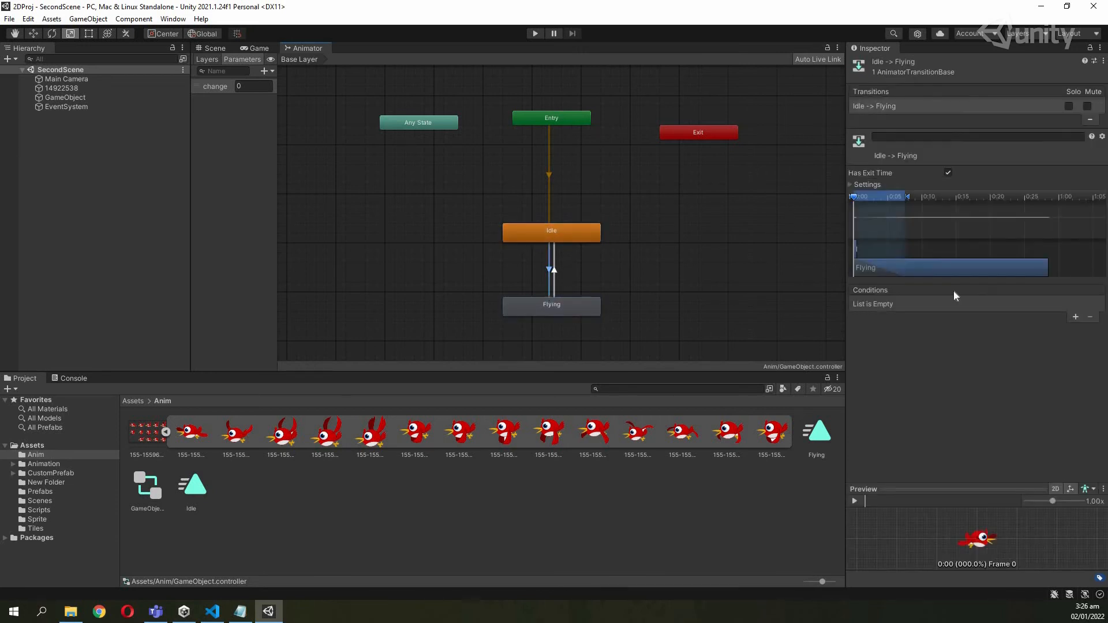
{"action": "left_click", "coordinate": [1075, 319]}
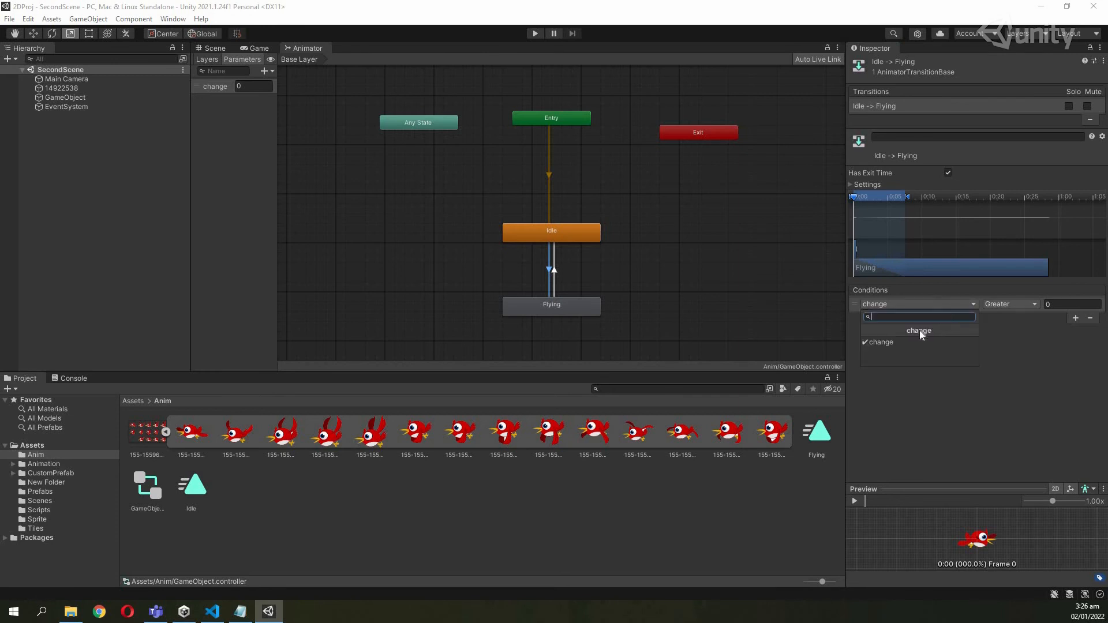
{"action": "left_click", "coordinate": [1034, 303]}
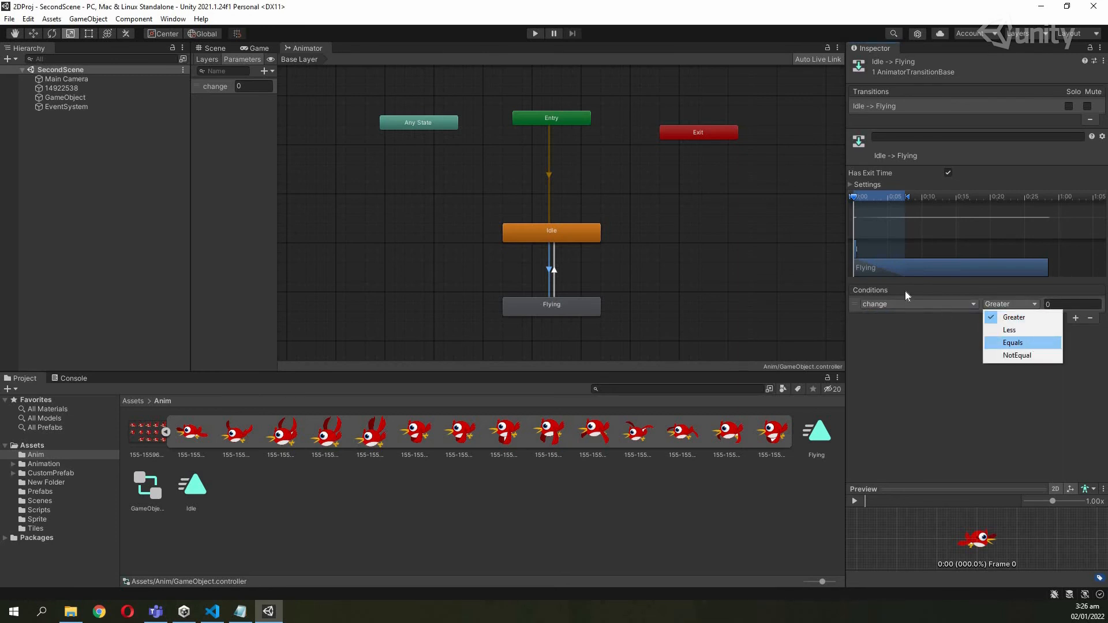
{"action": "left_click", "coordinate": [1030, 343]}
{"action": "left_click", "coordinate": [1056, 304]}
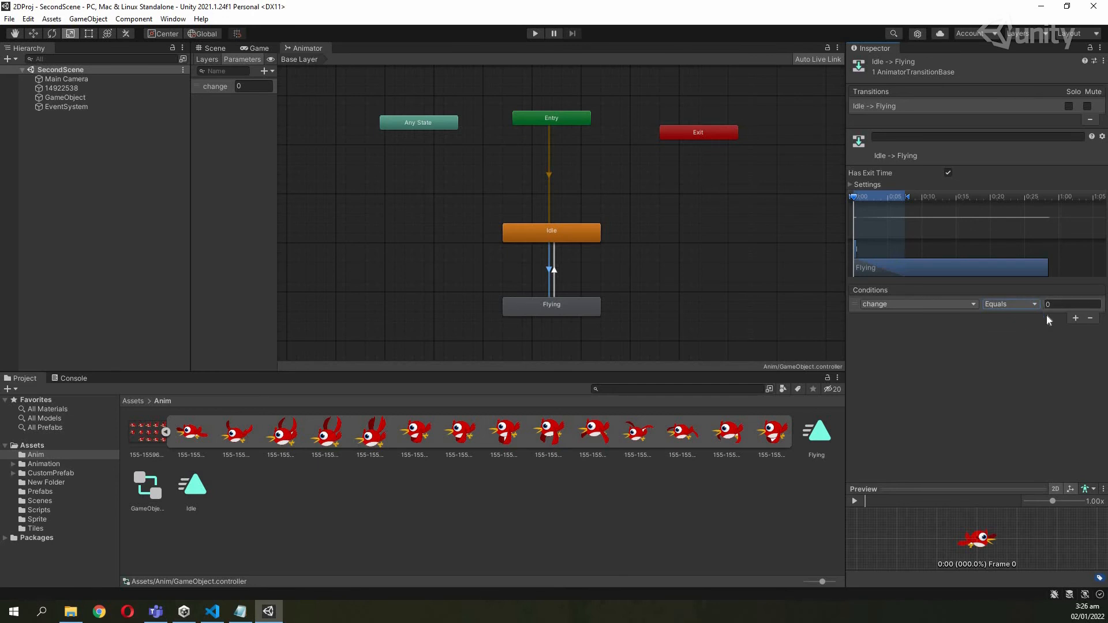
{"action": "type", "text": "2"}
{"action": "key", "text": "Return"}
Give the Flying-to-Idle transition the condition change Equals 1.
{"action": "left_click", "coordinate": [571, 240]}
{"action": "left_click", "coordinate": [569, 306]}
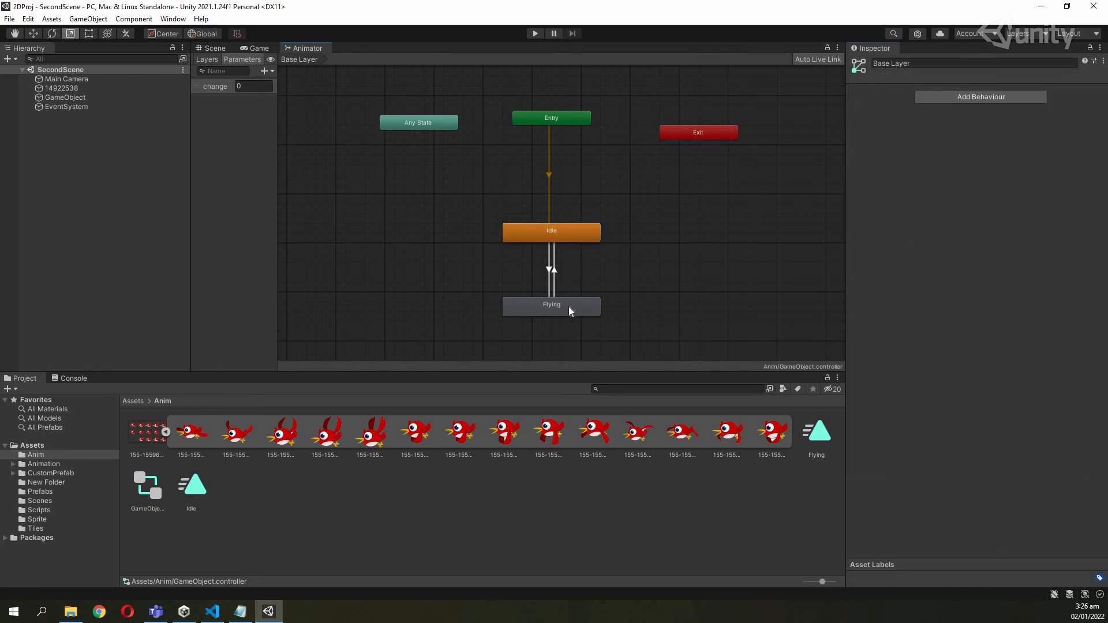
{"action": "left_click", "coordinate": [569, 308]}
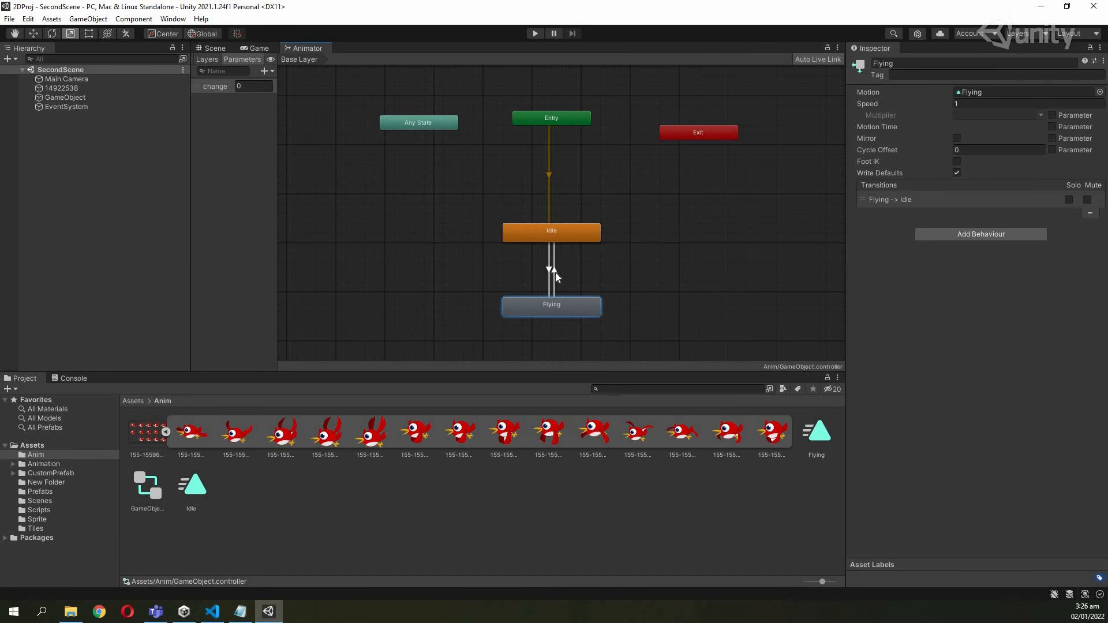
{"action": "left_click", "coordinate": [555, 272]}
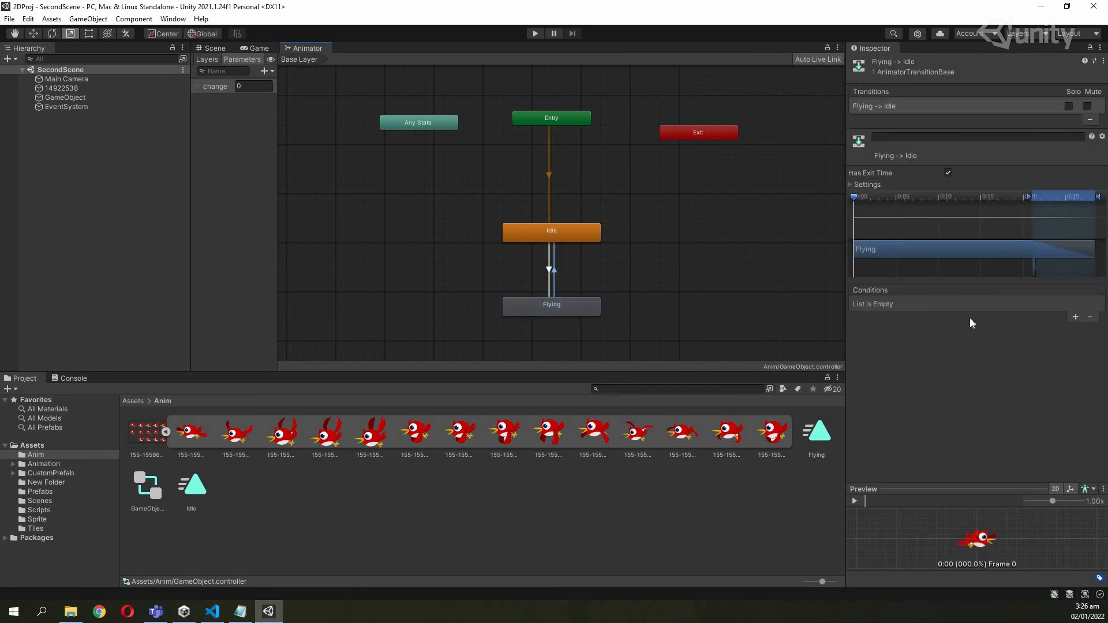
{"action": "left_click", "coordinate": [1074, 317]}
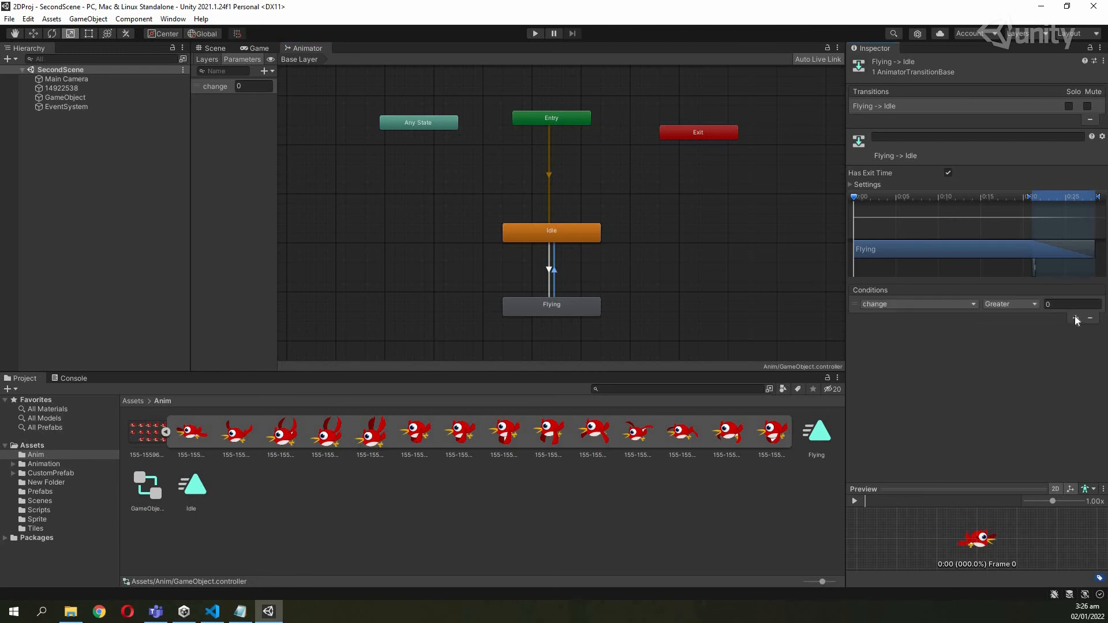
{"action": "left_click", "coordinate": [1015, 304]}
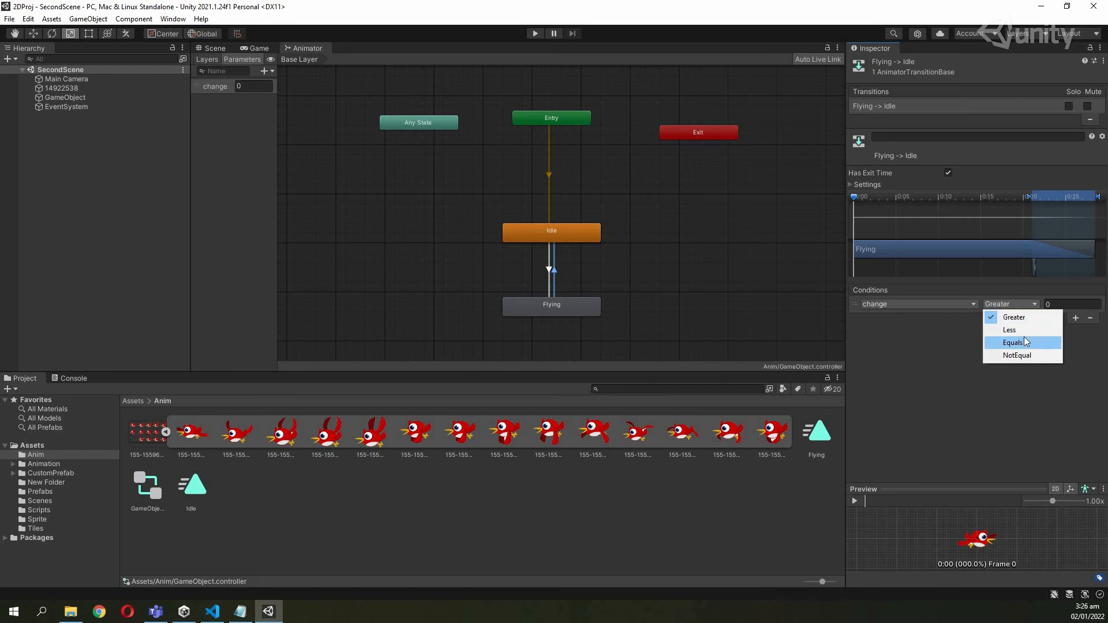
{"action": "left_click", "coordinate": [1024, 343]}
{"action": "left_click", "coordinate": [1048, 304]}
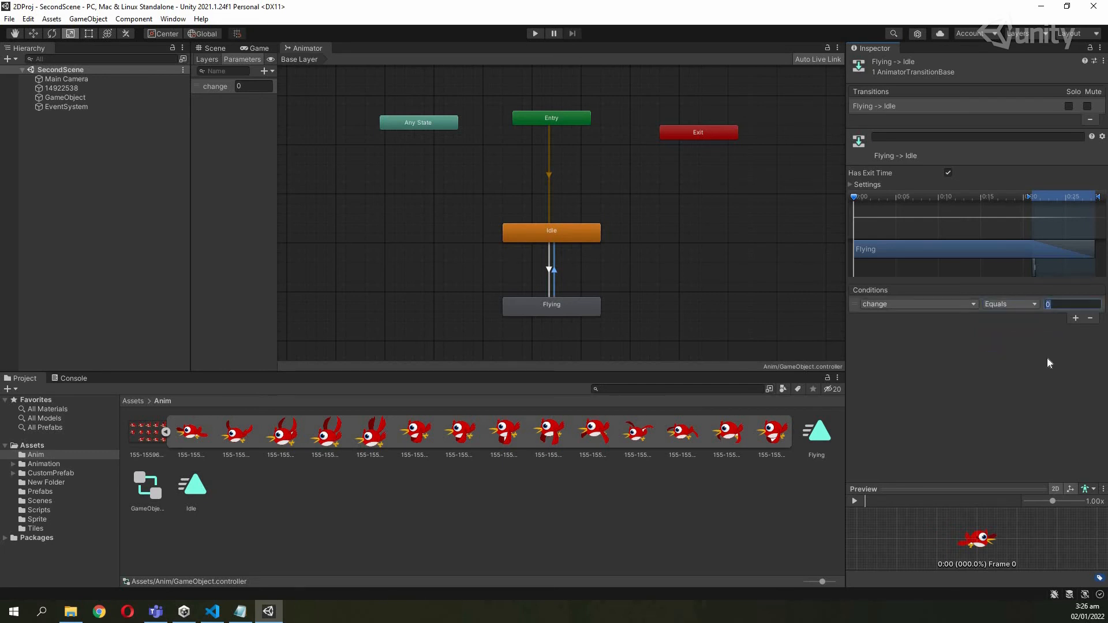
{"action": "type", "text": "1"}
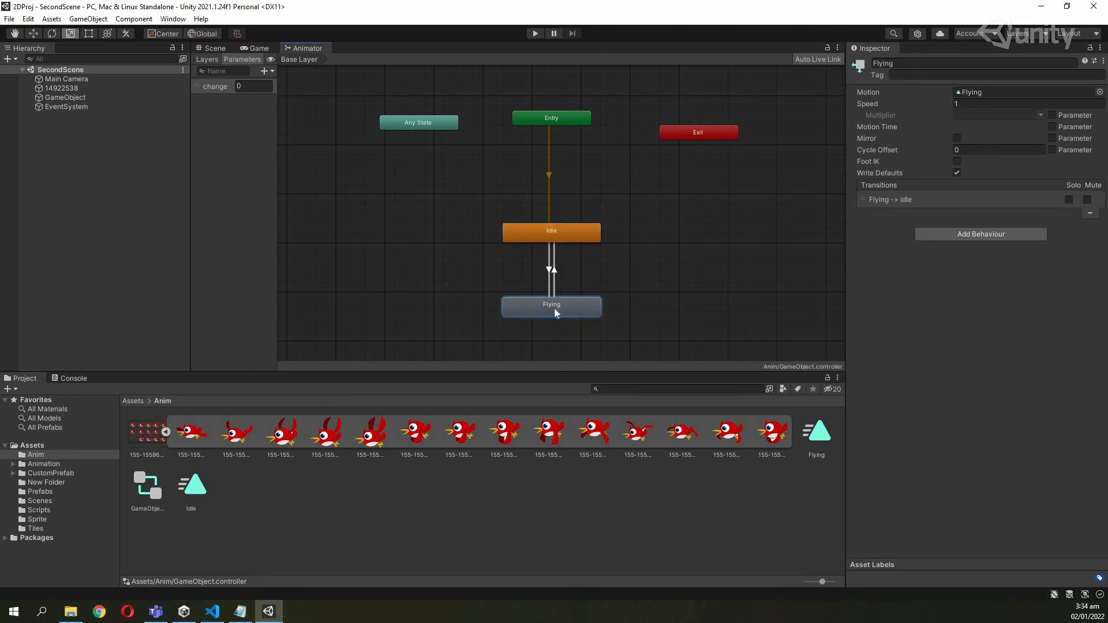
{"action": "left_click", "coordinate": [556, 237]}
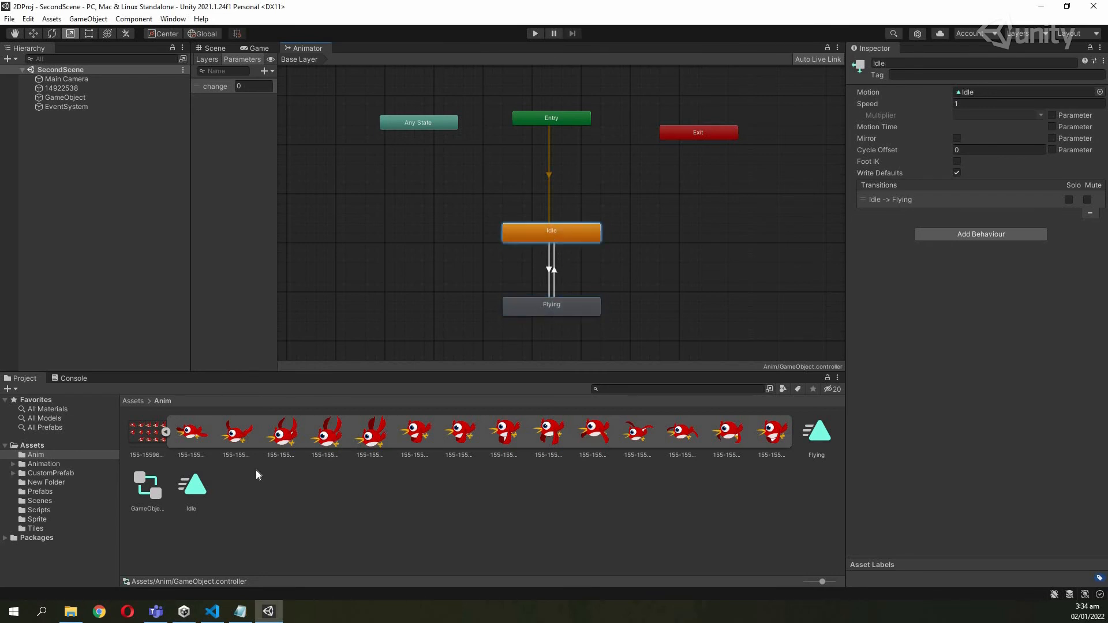
{"action": "left_click", "coordinate": [212, 611]}
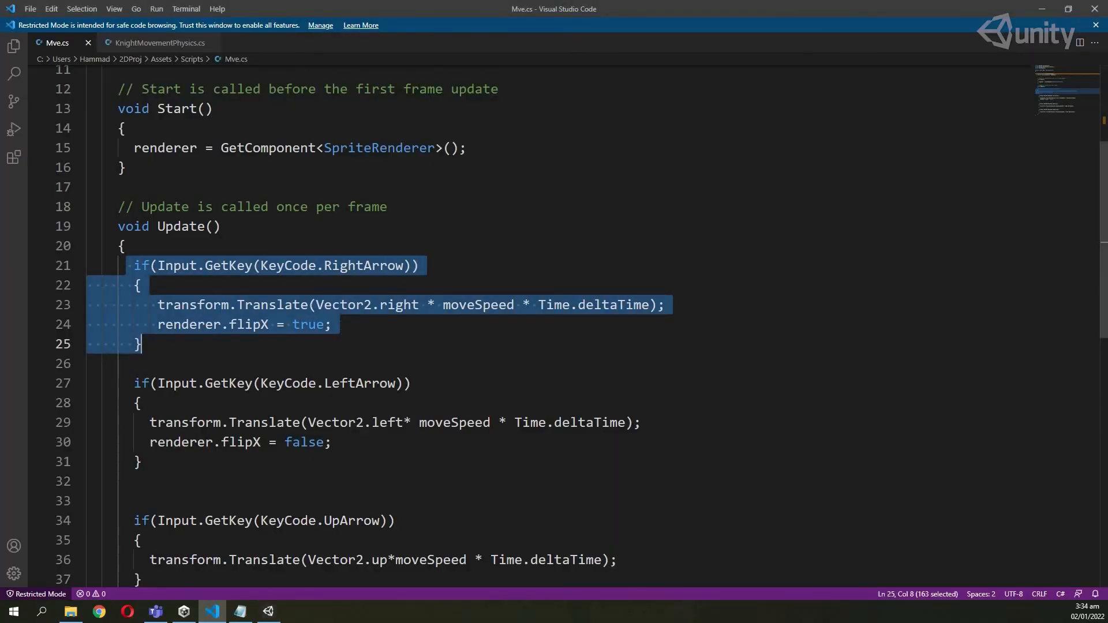
Review the RightArrow, LeftArrow, UpArrow and DownArrow blocks in Mve.cs.
{"action": "scroll", "coordinate": [297, 312], "scroll_direction": "down", "scroll_amount": 1}
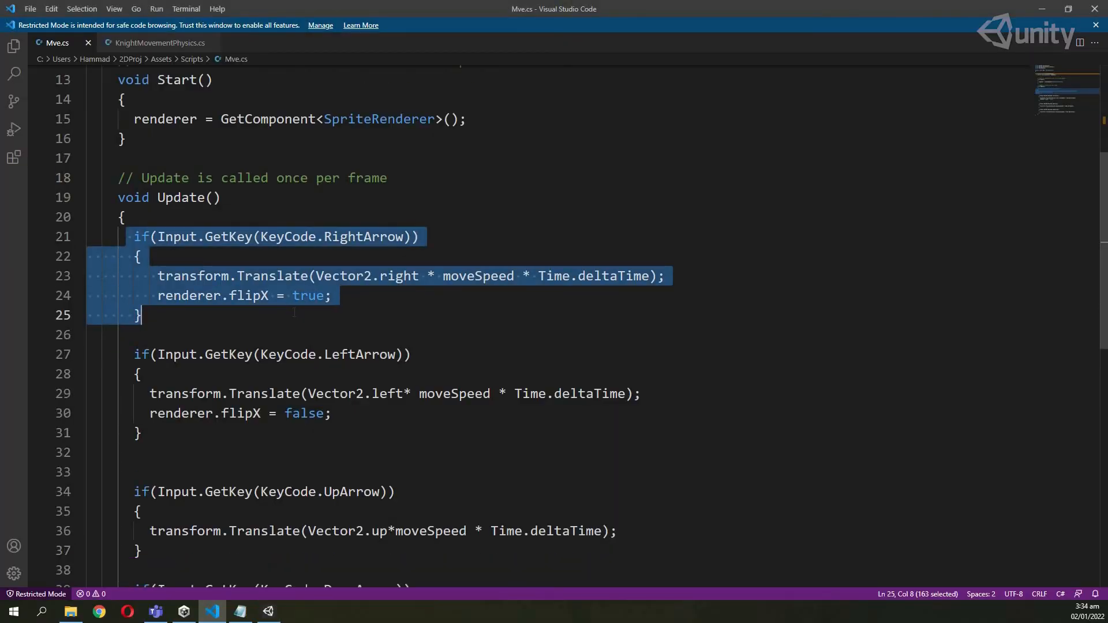
{"action": "key", "text": "Escape"}
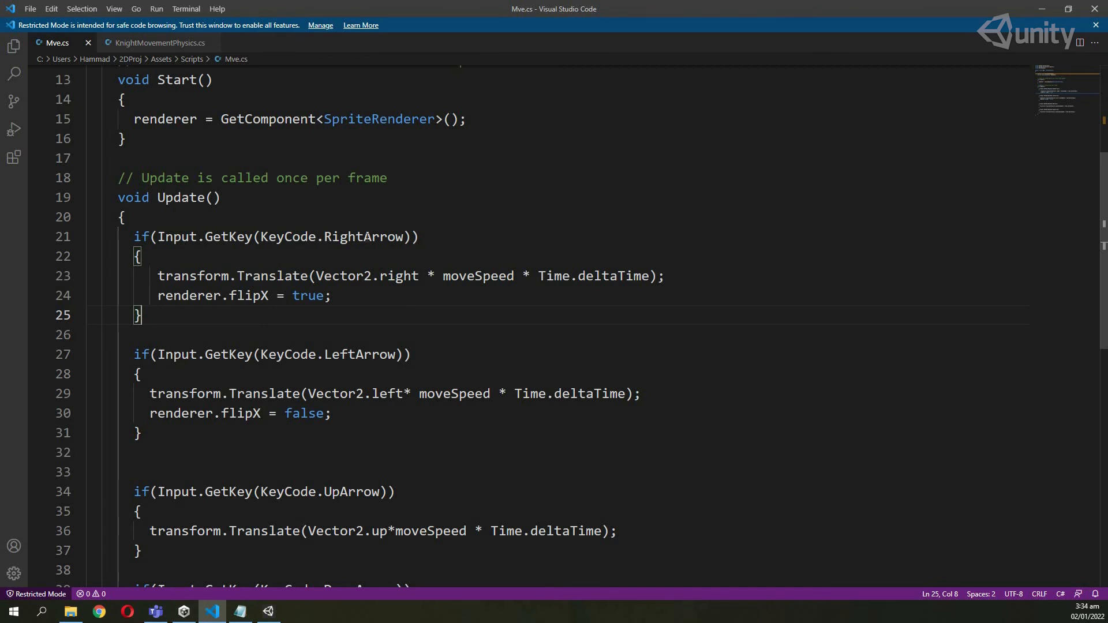
{"action": "double_click", "coordinate": [364, 237]}
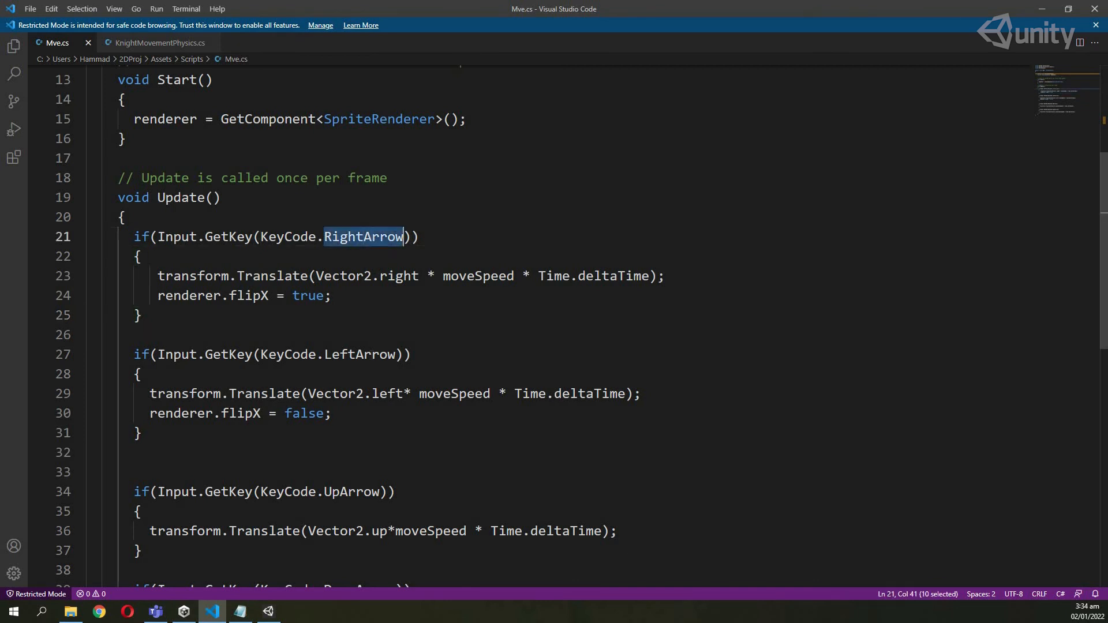
{"action": "double_click", "coordinate": [338, 354]}
{"action": "scroll", "coordinate": [338, 354], "scroll_direction": "down", "scroll_amount": 1}
{"action": "double_click", "coordinate": [367, 434]}
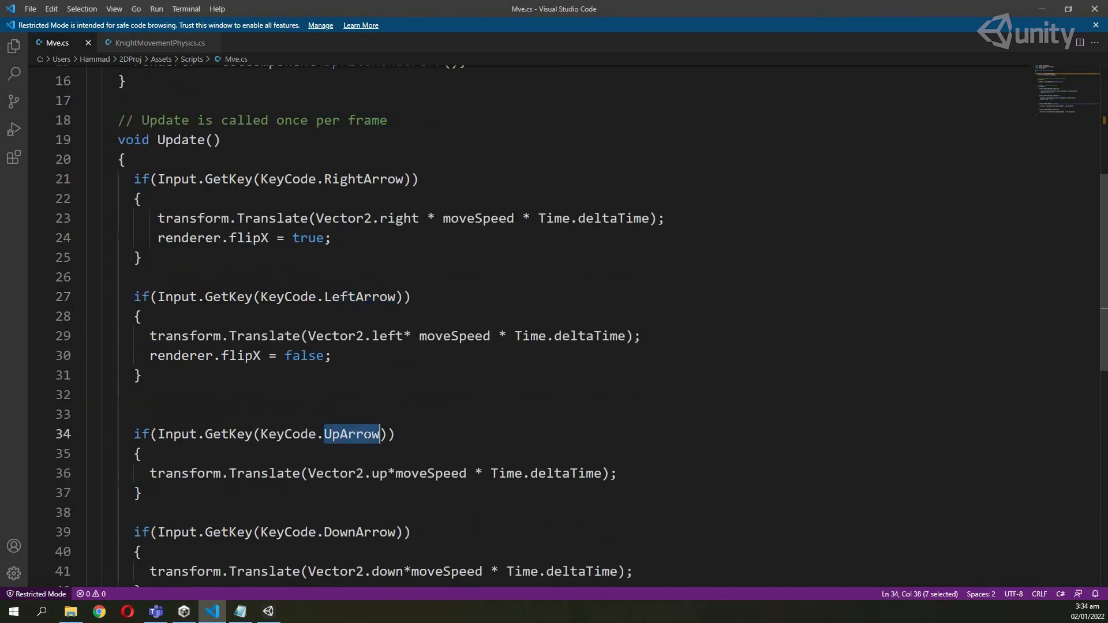
{"action": "scroll", "coordinate": [367, 434], "scroll_direction": "down", "scroll_amount": 2}
{"action": "double_click", "coordinate": [392, 446]}
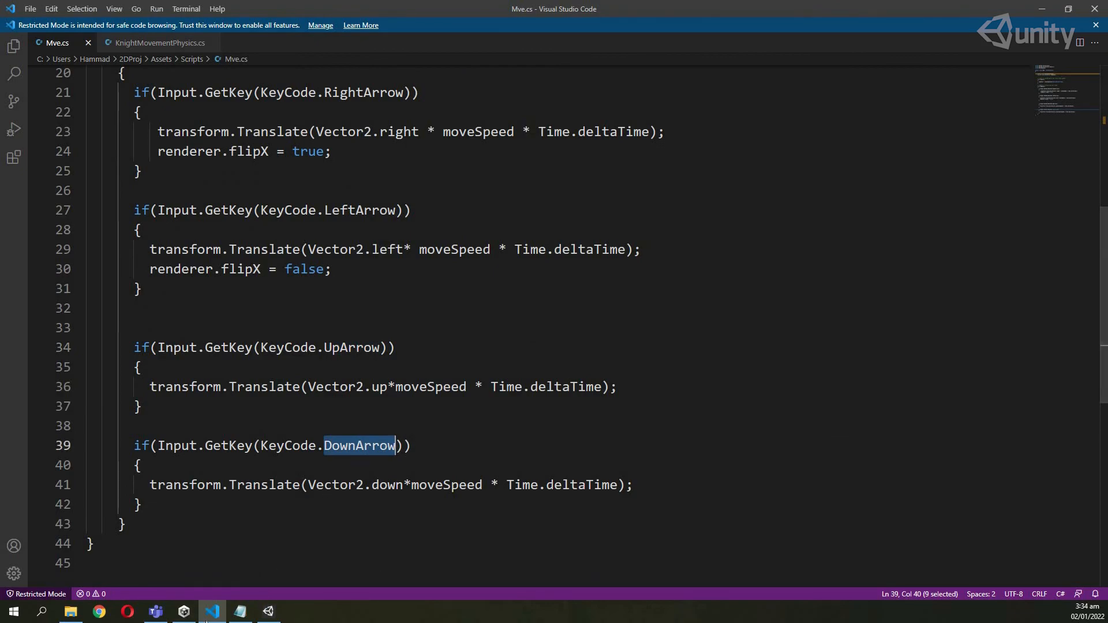
{"action": "left_click", "coordinate": [206, 622]}
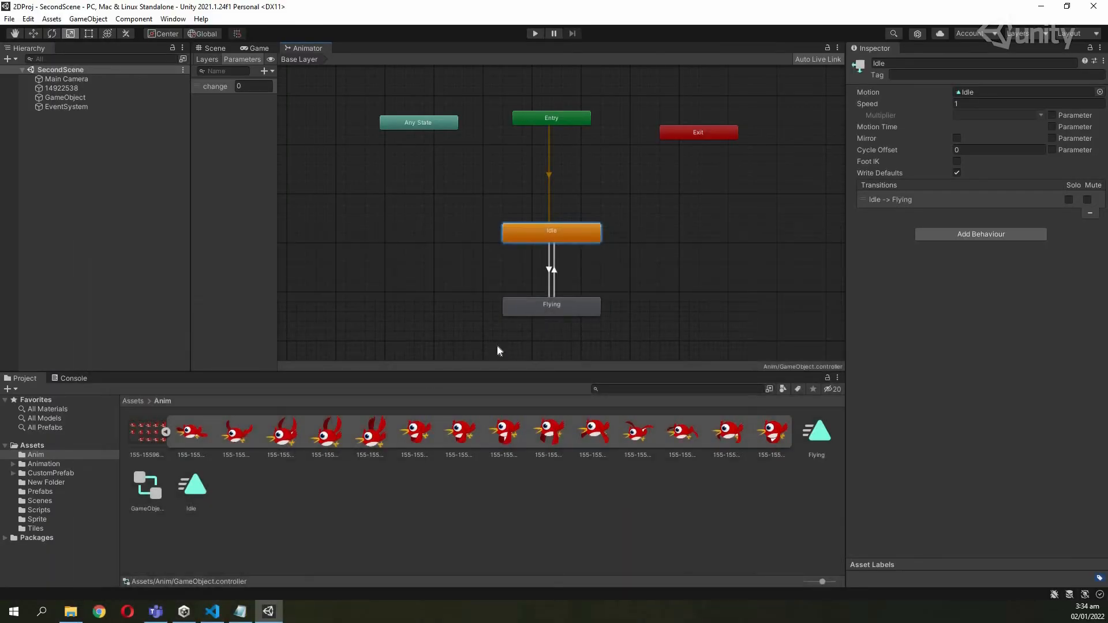
{"action": "left_click", "coordinate": [212, 611]}
{"action": "scroll", "coordinate": [398, 296], "scroll_direction": "up", "scroll_amount": 2}
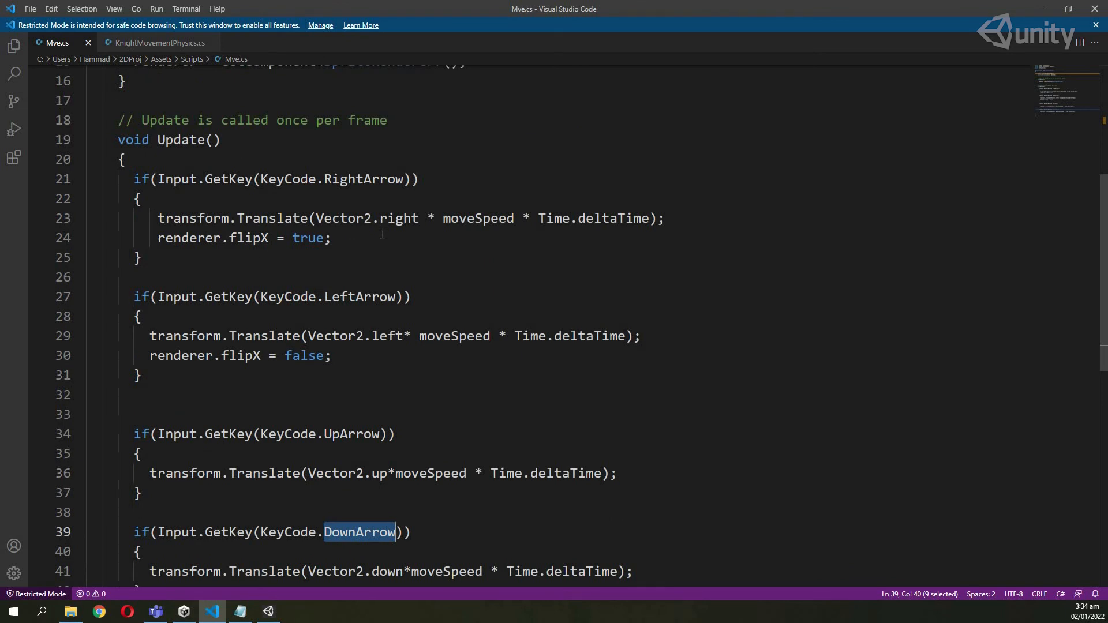
{"action": "scroll", "coordinate": [383, 233], "scroll_direction": "up", "scroll_amount": 5}
Declare 'private Animator animator;' below the SpriteRenderer field.
{"action": "left_click", "coordinate": [416, 230]}
{"action": "key", "text": "Return"}
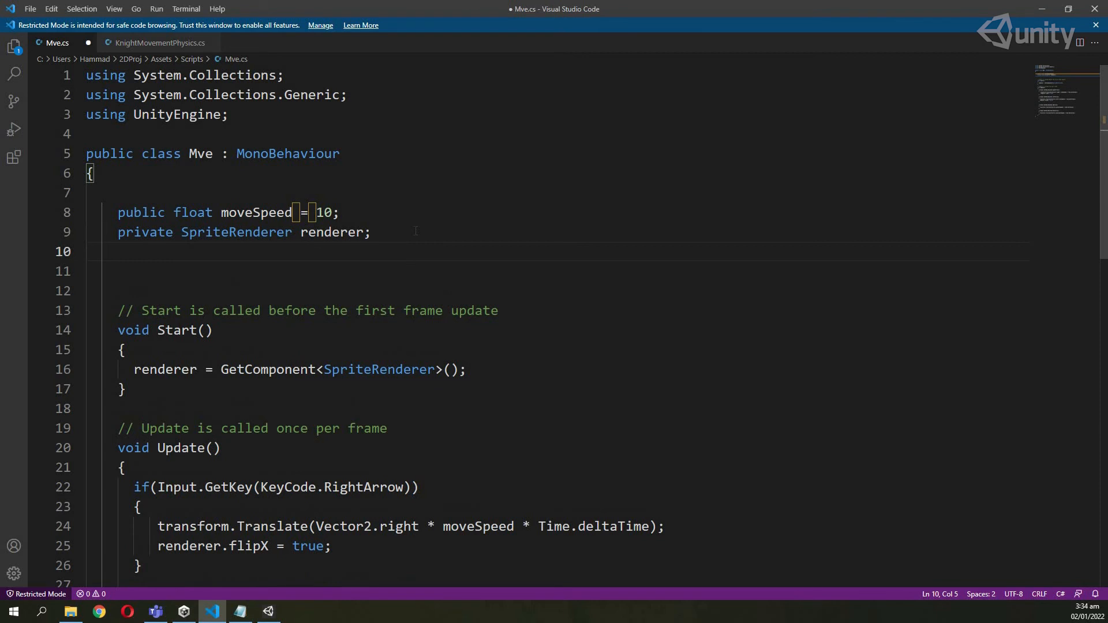
{"action": "type", "text": "A"}
{"action": "key", "text": "BackSpace"}
{"action": "type", "text": "priv"}
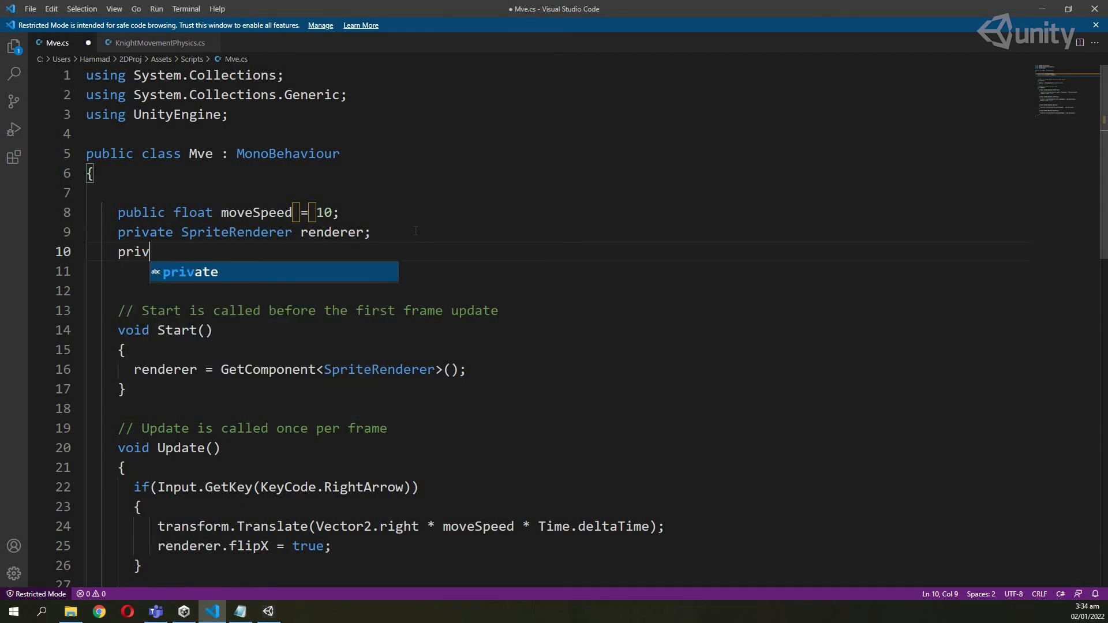
{"action": "type", "text": "ate Anima"}
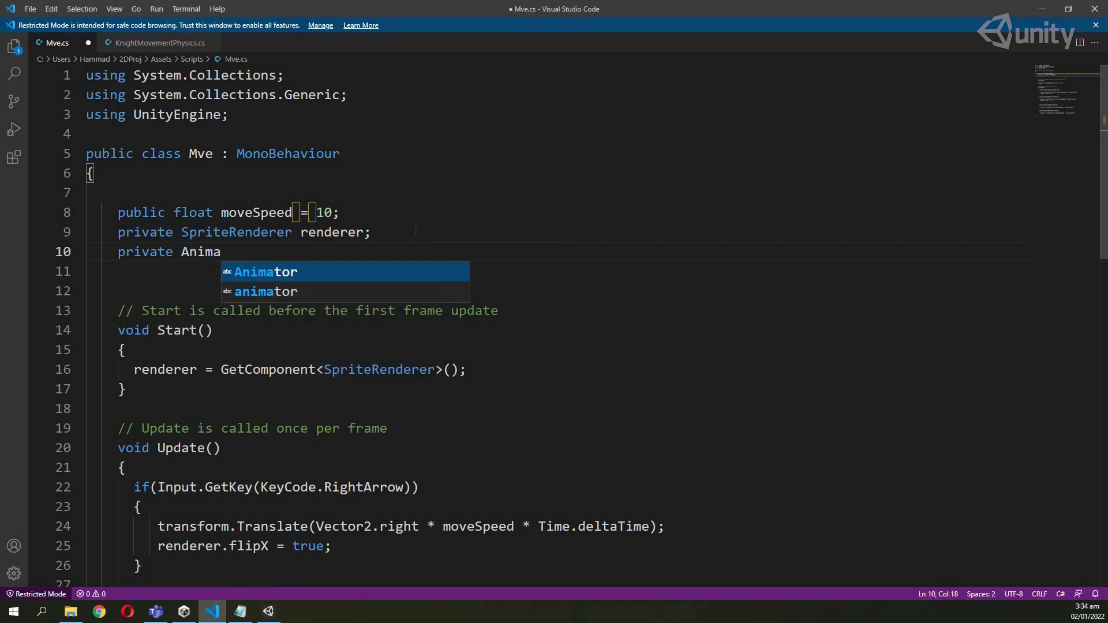
{"action": "key", "text": "Tab"}
{"action": "type", "text": "animatorl"}
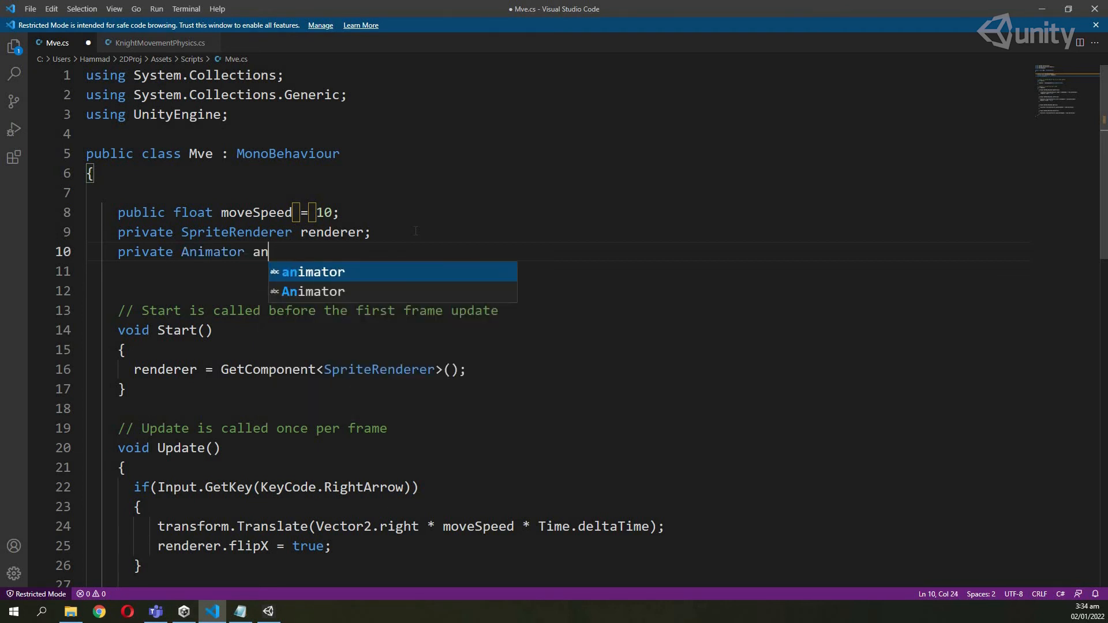
{"action": "key", "text": "BackSpace"}
{"action": "type", "text": ";"}
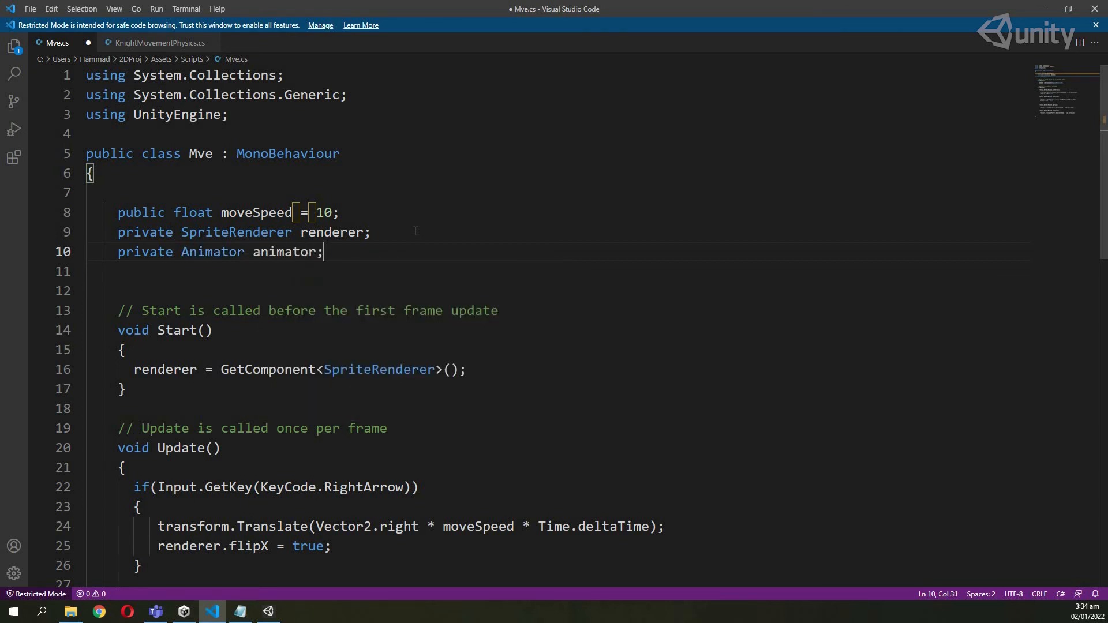
Assign 'animator = GetComponent<Animator>();' in Start and save the script.
{"action": "left_click", "coordinate": [481, 351]}
{"action": "left_click", "coordinate": [483, 376]}
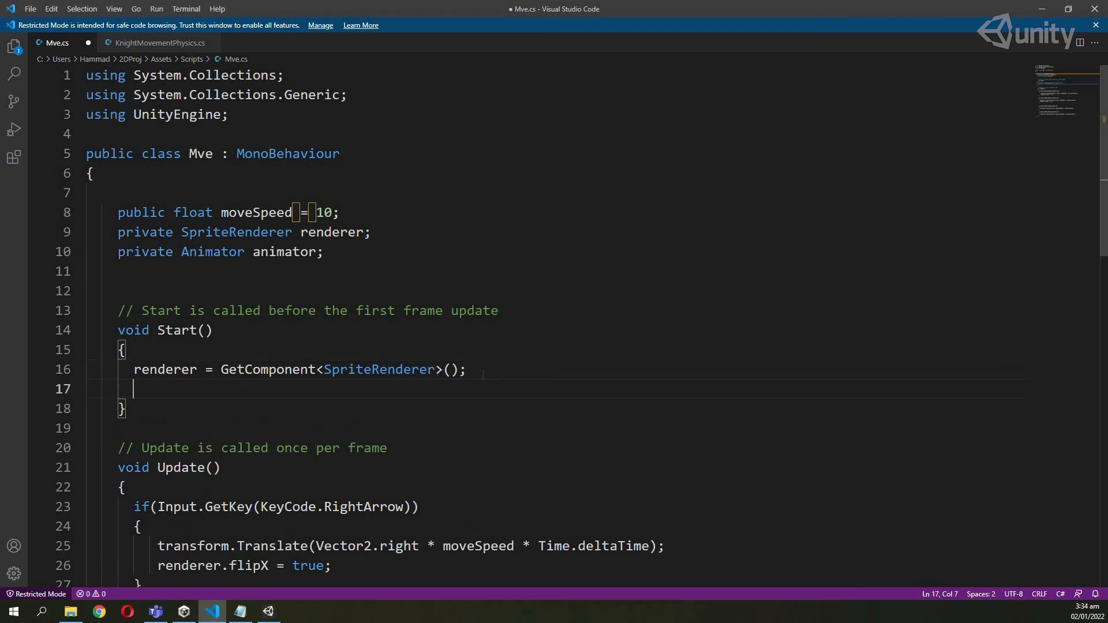
{"action": "key", "text": "Return"}
{"action": "type", "text": "animator = Get"}
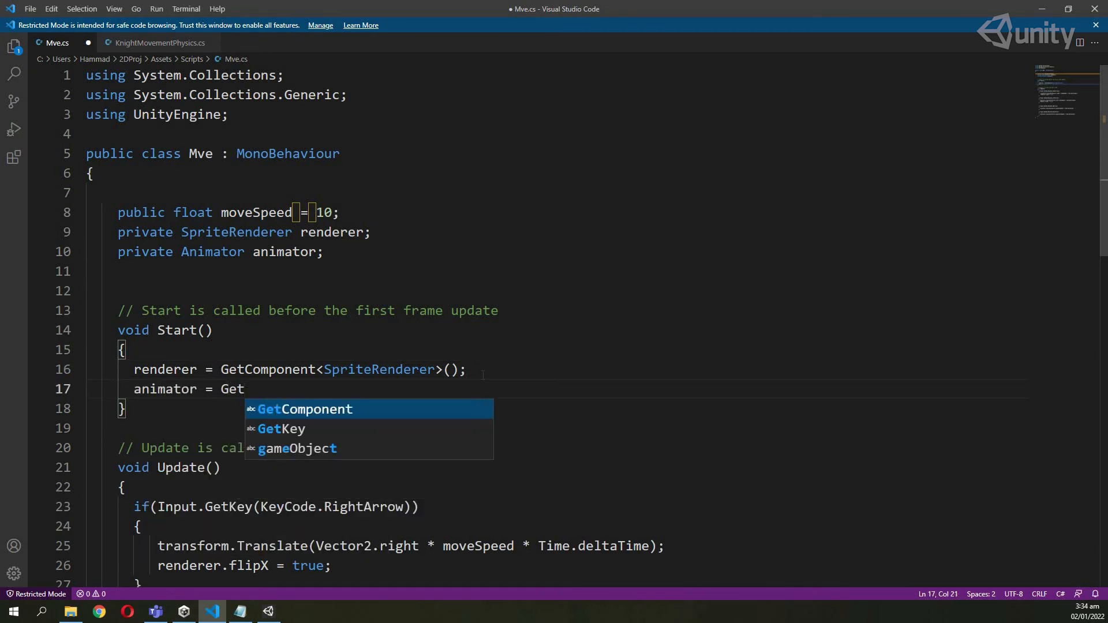
{"action": "key", "text": "Tab"}
{"action": "type", "text": "<>Animator>"}
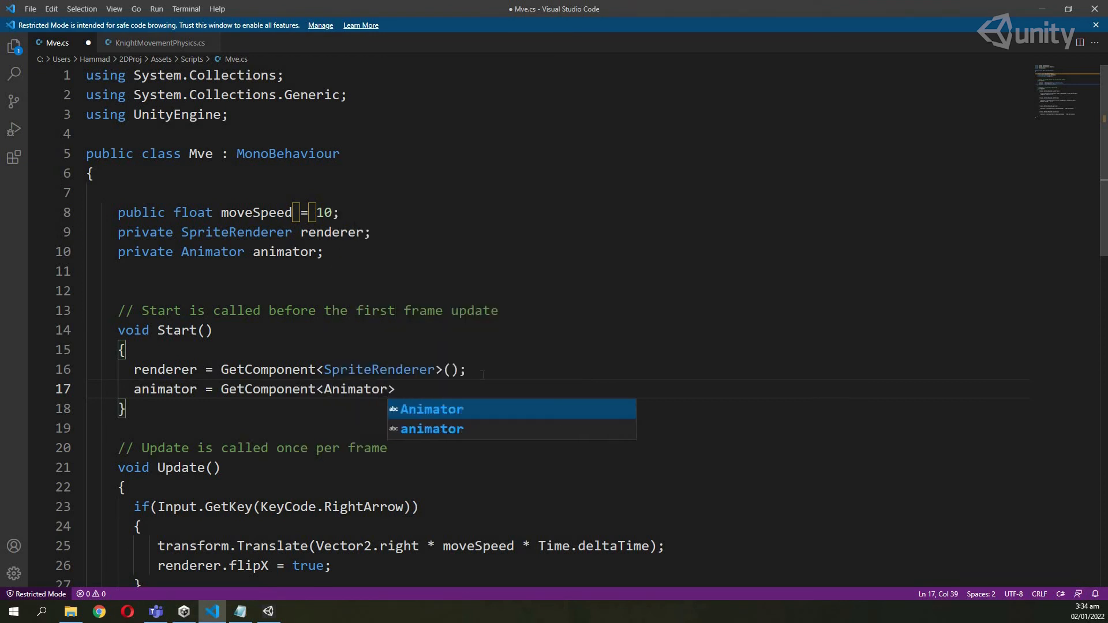
{"action": "key", "text": "Right"}
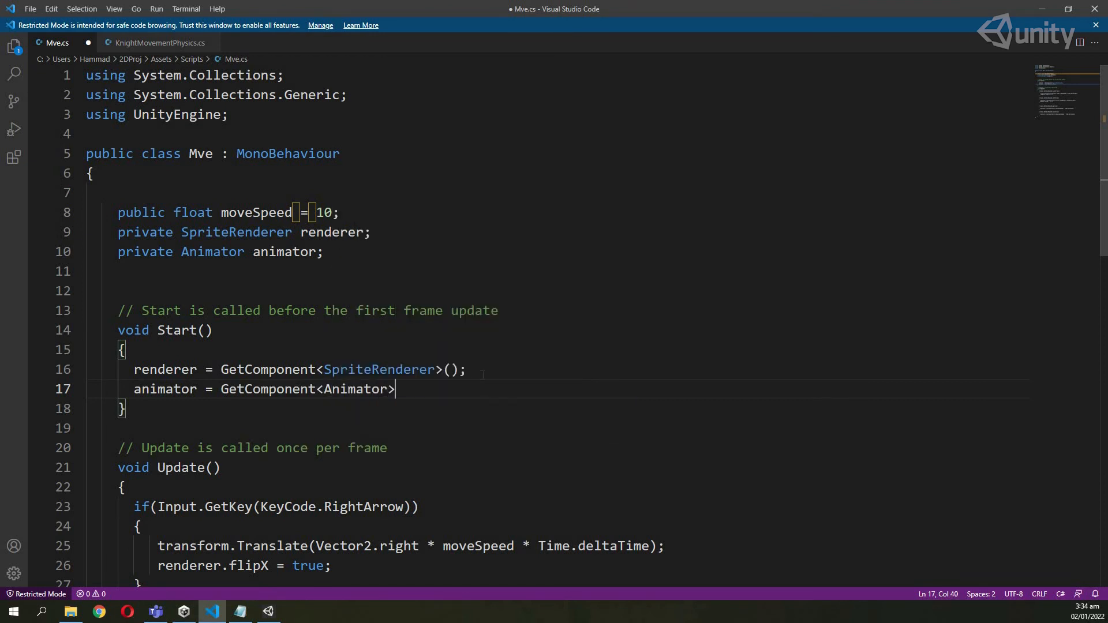
{"action": "type", "text": "();"}
{"action": "scroll", "coordinate": [302, 321], "scroll_direction": "down", "scroll_amount": 2}
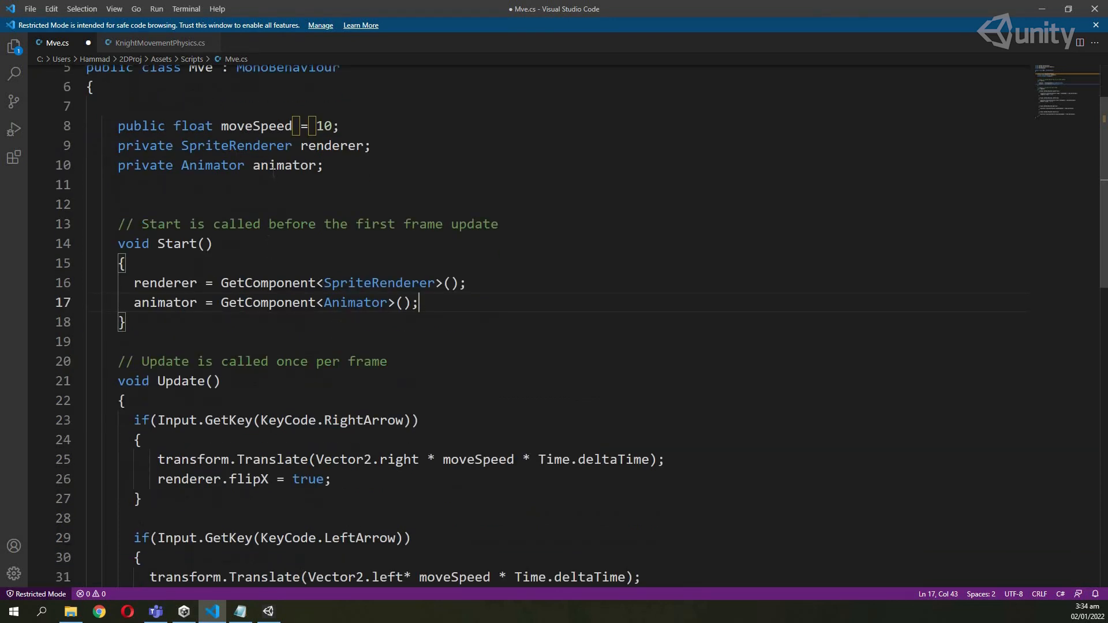
{"action": "scroll", "coordinate": [303, 321], "scroll_direction": "down", "scroll_amount": 1}
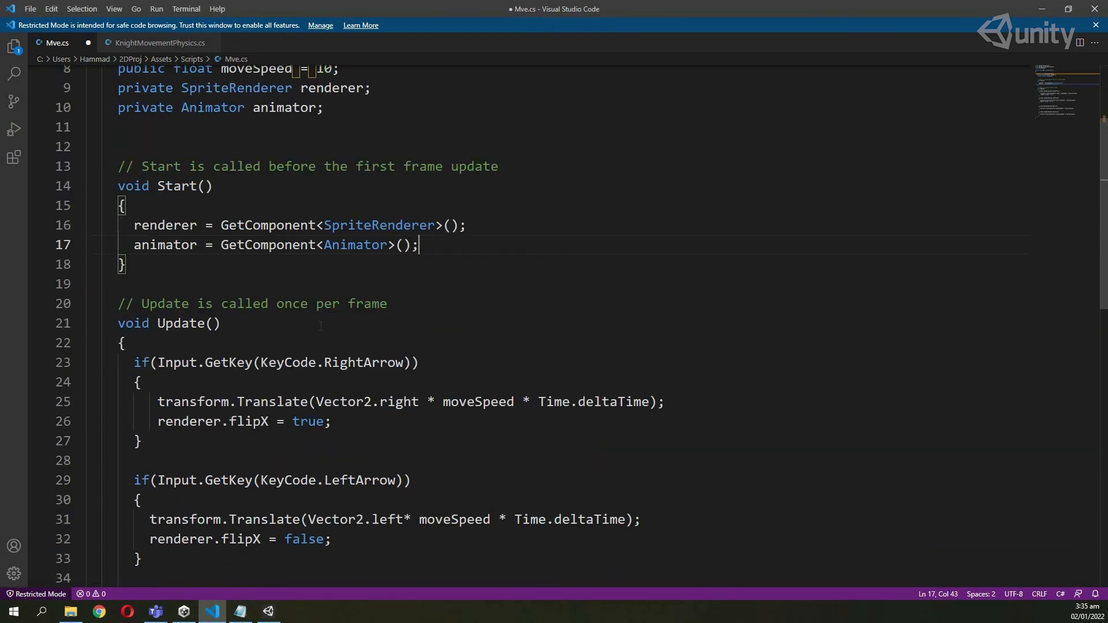
{"action": "key", "text": "ctrl+s"}
{"action": "left_click", "coordinate": [367, 426]}
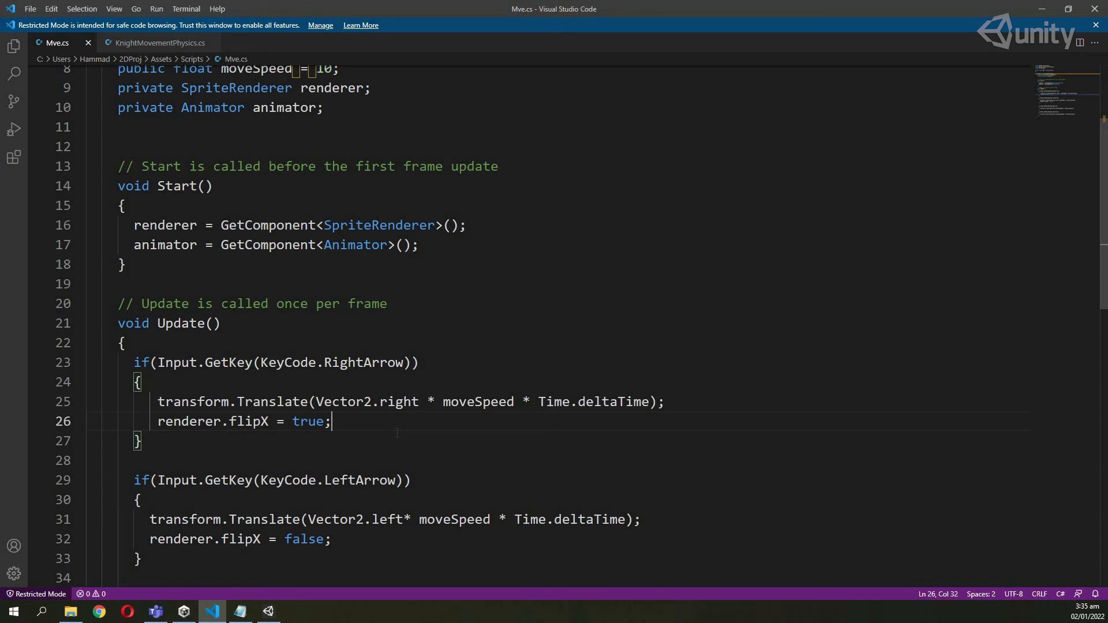
Add animator.SetInteger("change",2); to the RightArrow block and select it for copying.
{"action": "key", "text": "Return"}
{"action": "type", "text": "ani"}
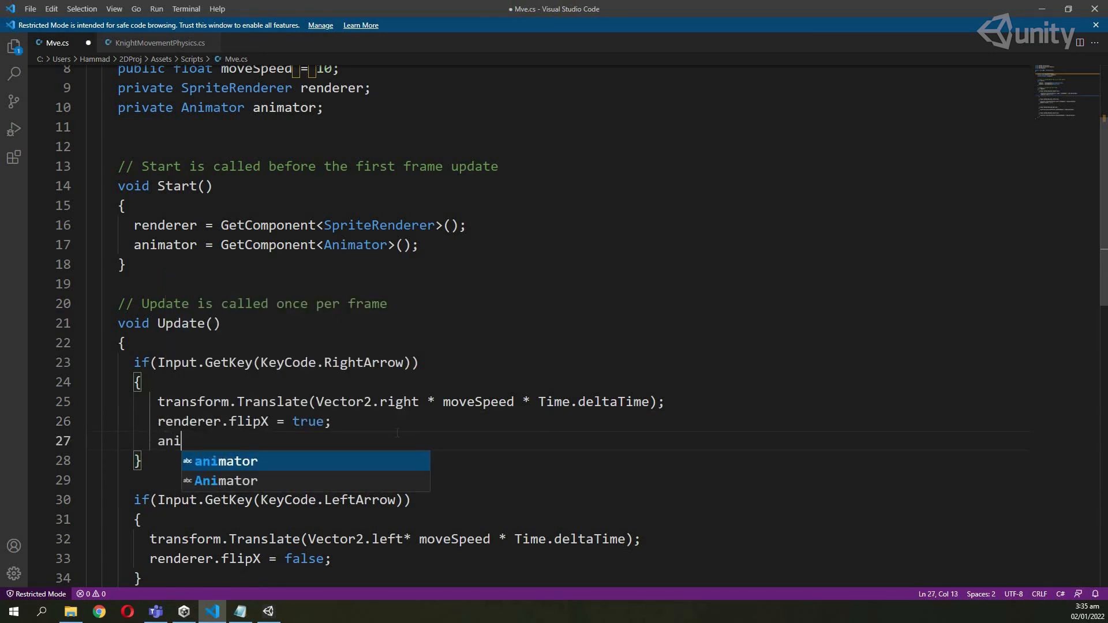
{"action": "type", "text": "mator.Se"}
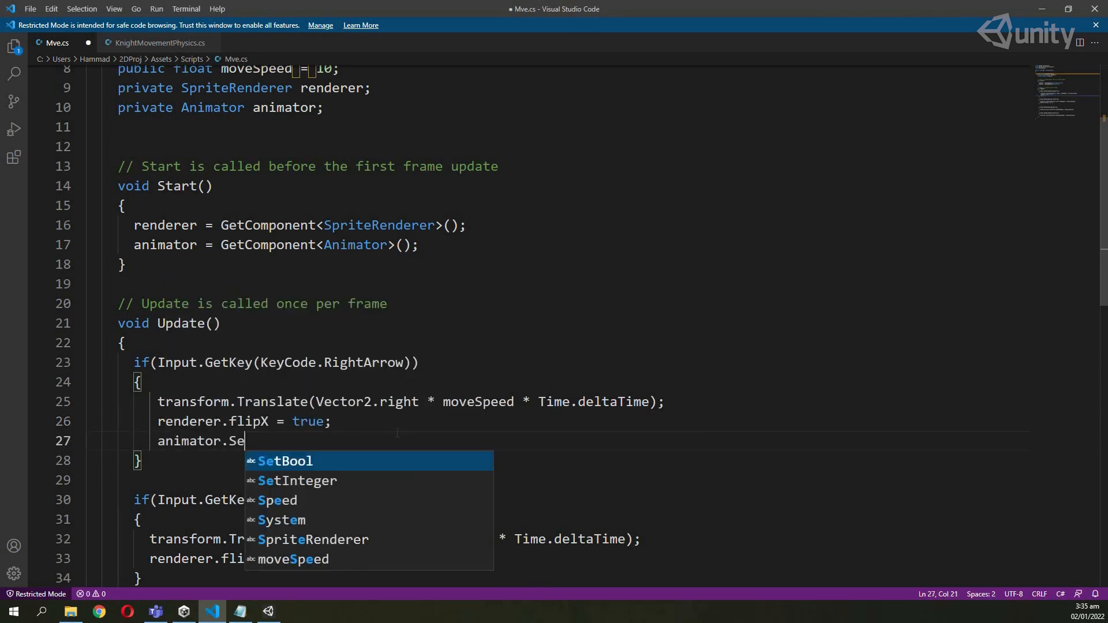
{"action": "type", "text": "tInteger()"}
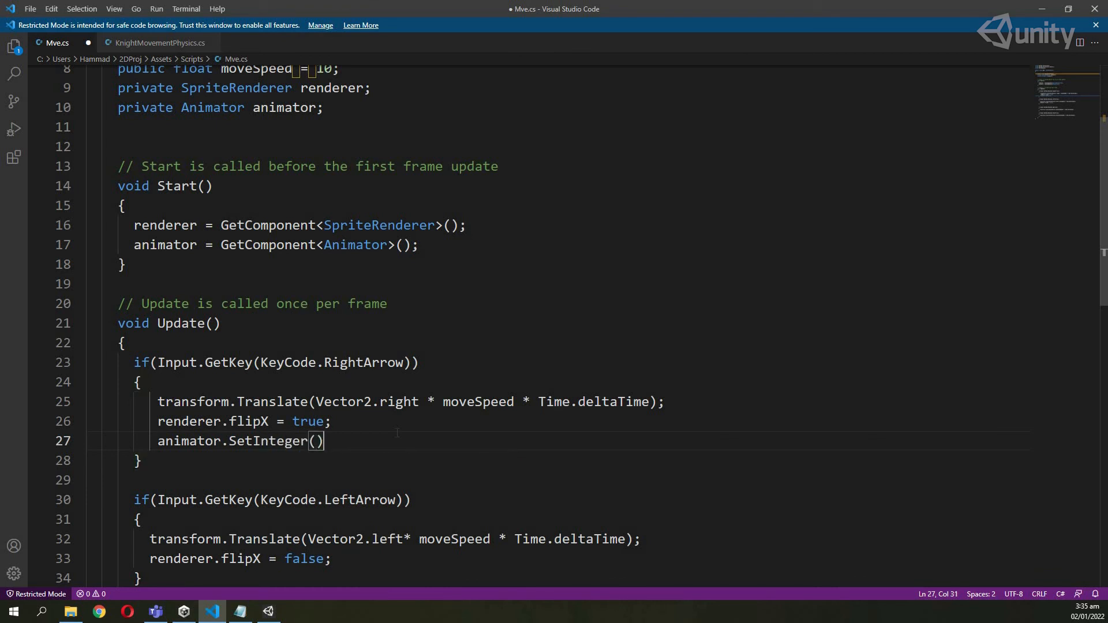
{"action": "type", "text": "\"change\",2"}
{"action": "type", "text": ";"}
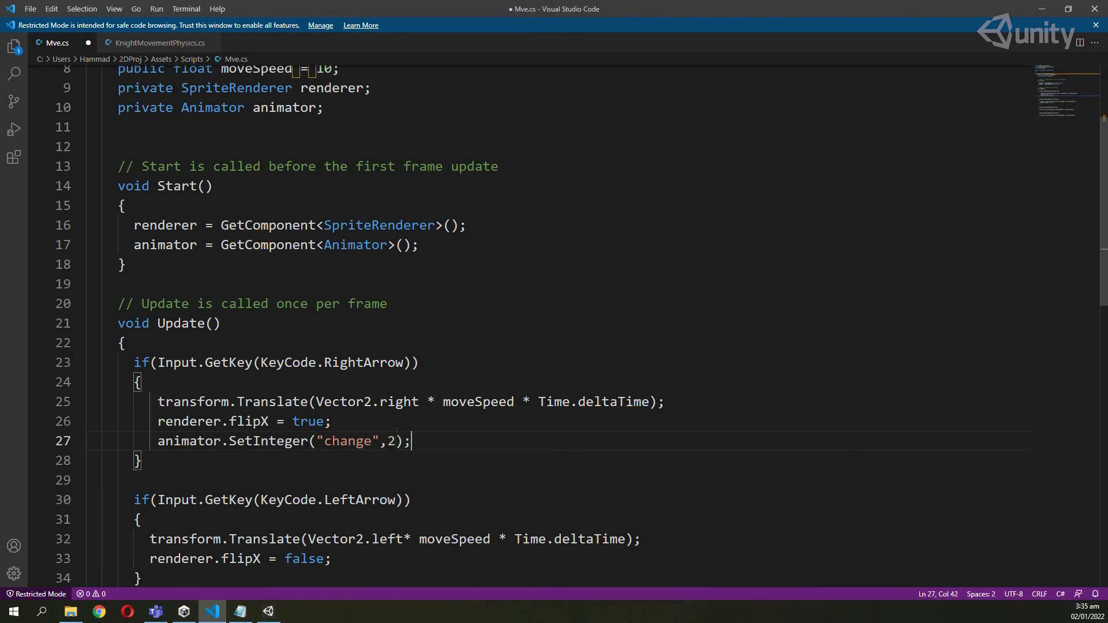
{"action": "scroll", "coordinate": [412, 419], "scroll_direction": "down", "scroll_amount": 1}
{"action": "key", "text": "ctrl+shift+Left"}
{"action": "key", "text": "ctrl+shift+Left"}
{"action": "key", "text": "ctrl+shift+Left"}
{"action": "key", "text": "ctrl+shift+Left"}
{"action": "key", "text": "ctrl+shift+Left"}
{"action": "key", "text": "ctrl+shift+Left"}
{"action": "key", "text": "ctrl+shift+Left"}
{"action": "key", "text": "ctrl+shift+Left"}
{"action": "key", "text": "ctrl+c"}
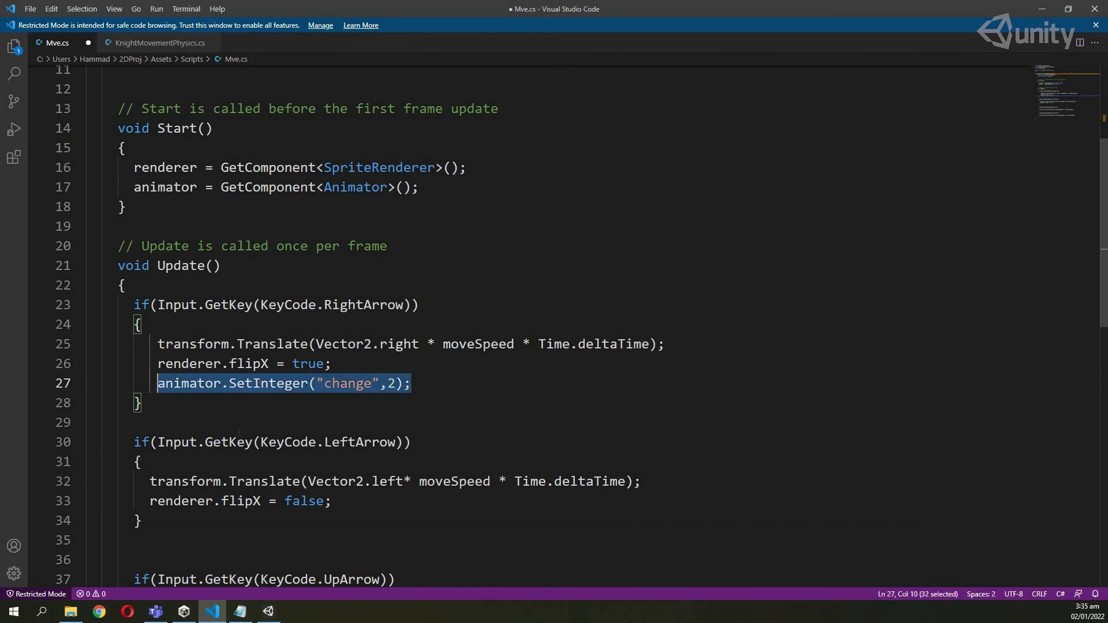
Paste the SetInteger("change",2) statement into the LeftArrow and UpArrow blocks.
{"action": "scroll", "coordinate": [350, 462], "scroll_direction": "down", "scroll_amount": 1}
{"action": "left_click", "coordinate": [359, 410]}
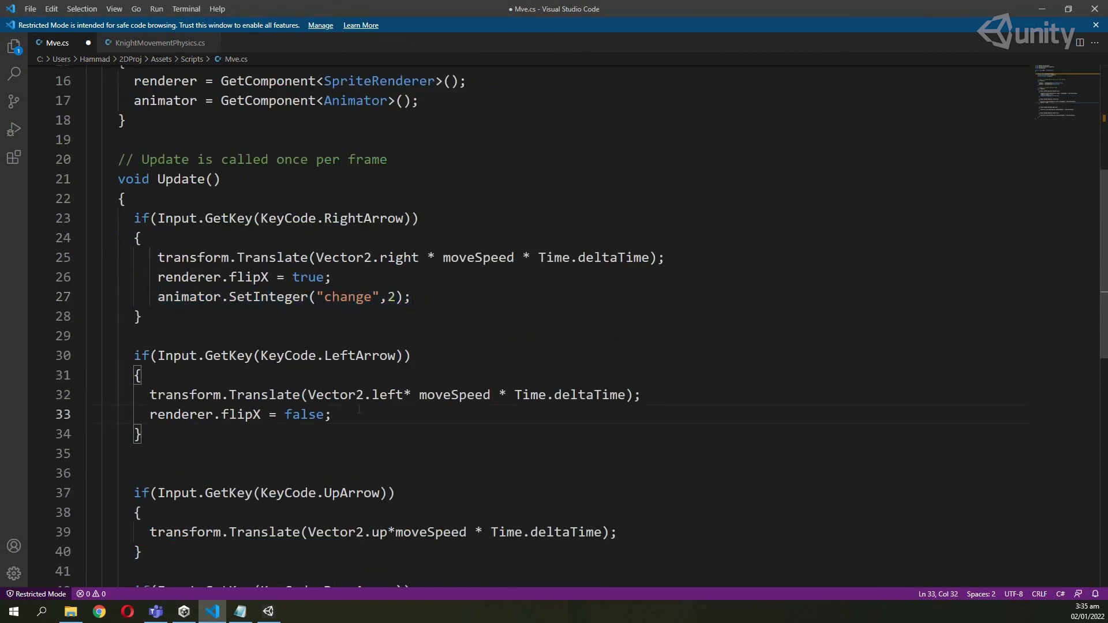
{"action": "key", "text": "Return"}
{"action": "key", "text": "ctrl+v"}
{"action": "scroll", "coordinate": [491, 408], "scroll_direction": "down", "scroll_amount": 1}
{"action": "scroll", "coordinate": [623, 406], "scroll_direction": "down", "scroll_amount": 1}
{"action": "left_click", "coordinate": [623, 407]}
{"action": "key", "text": "Return"}
{"action": "key", "text": "ctrl+v"}
Paste the same statement into the DownArrow block and save Mve.cs.
{"action": "scroll", "coordinate": [649, 481], "scroll_direction": "down", "scroll_amount": 1}
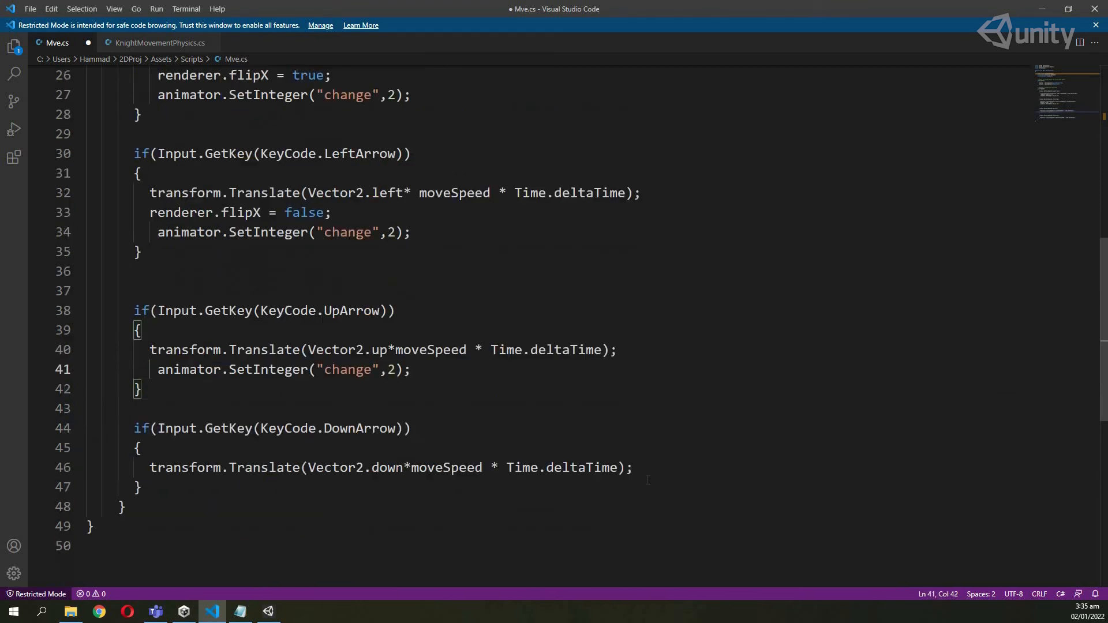
{"action": "left_click", "coordinate": [640, 473]}
{"action": "key", "text": "Return"}
{"action": "key", "text": "ctrl+v"}
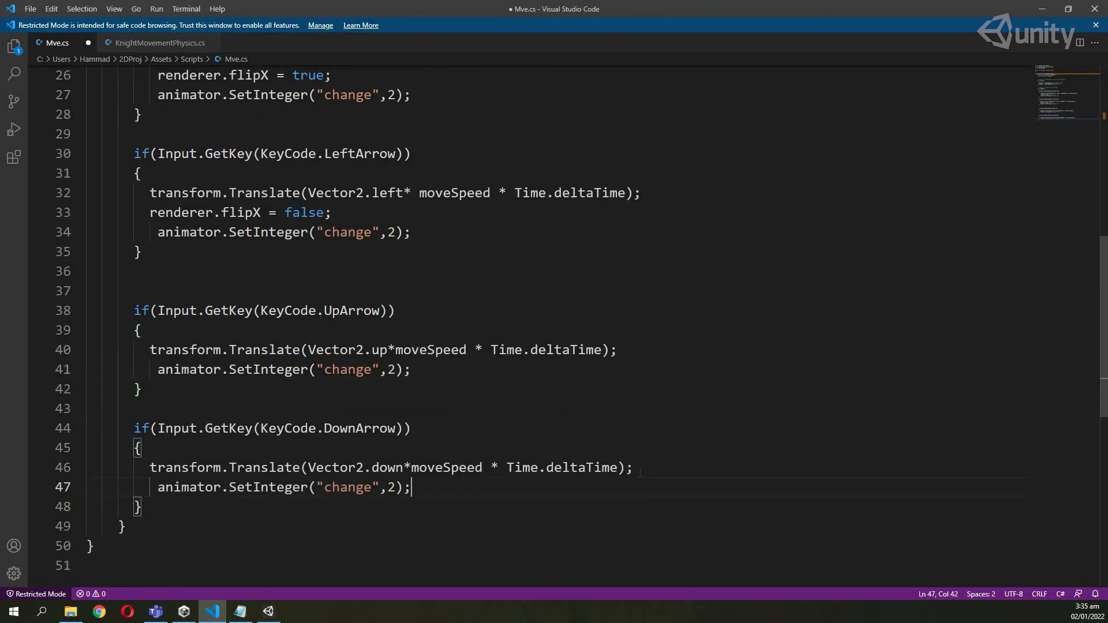
{"action": "key", "text": "ctrl+s"}
{"action": "scroll", "coordinate": [332, 384], "scroll_direction": "up", "scroll_amount": 3}
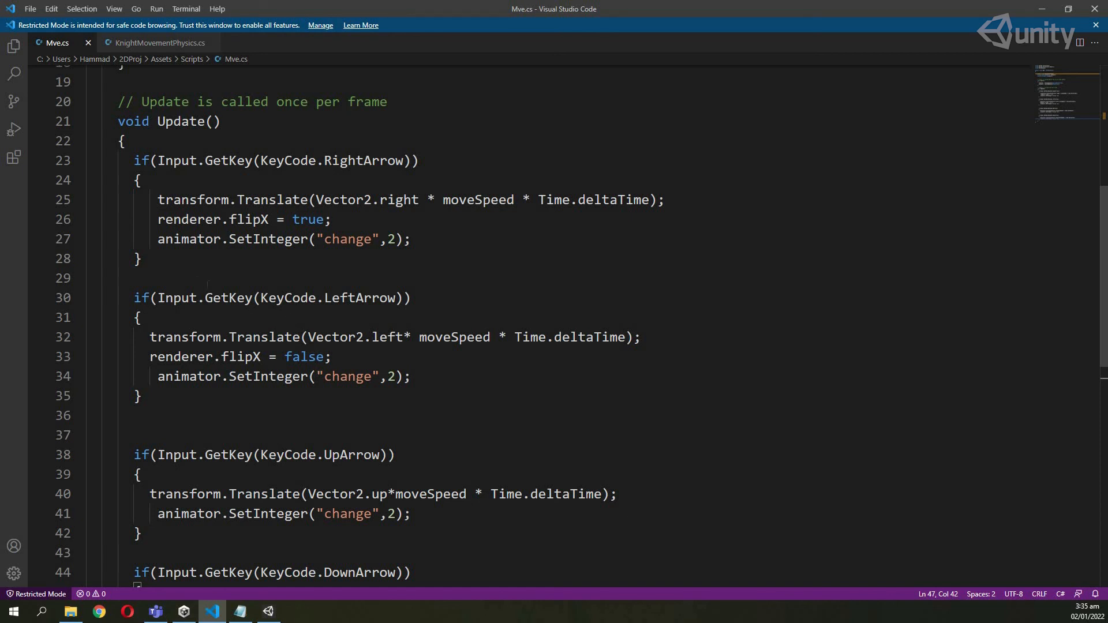
Turn the LeftArrow, UpArrow and DownArrow checks into else if conditions.
{"action": "double_click", "coordinate": [392, 377]}
{"action": "left_click", "coordinate": [135, 298]}
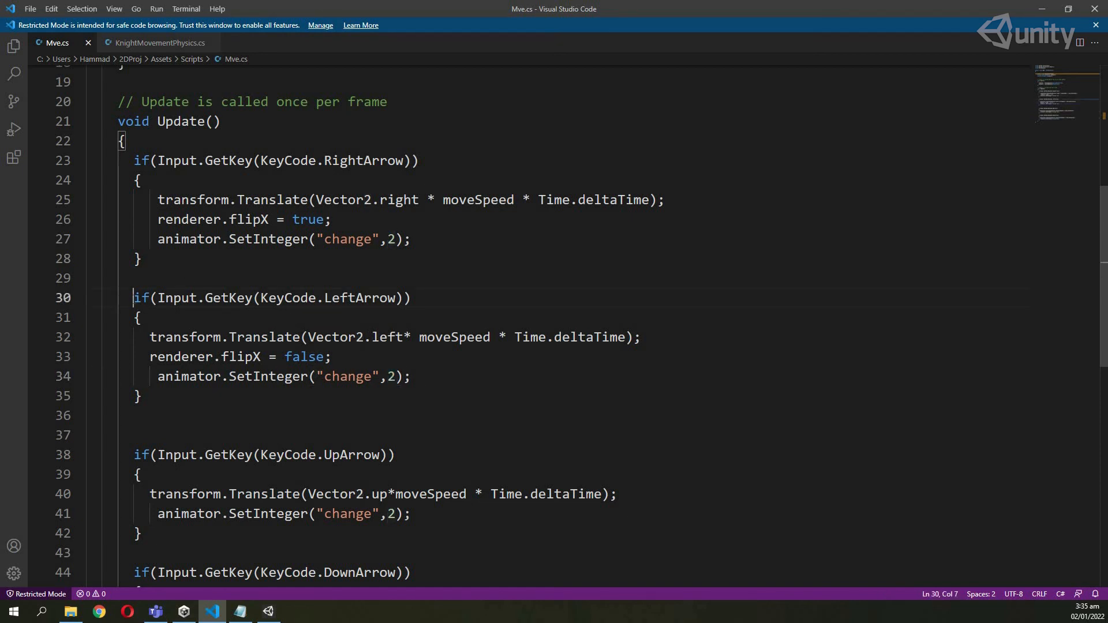
{"action": "type", "text": "e"}
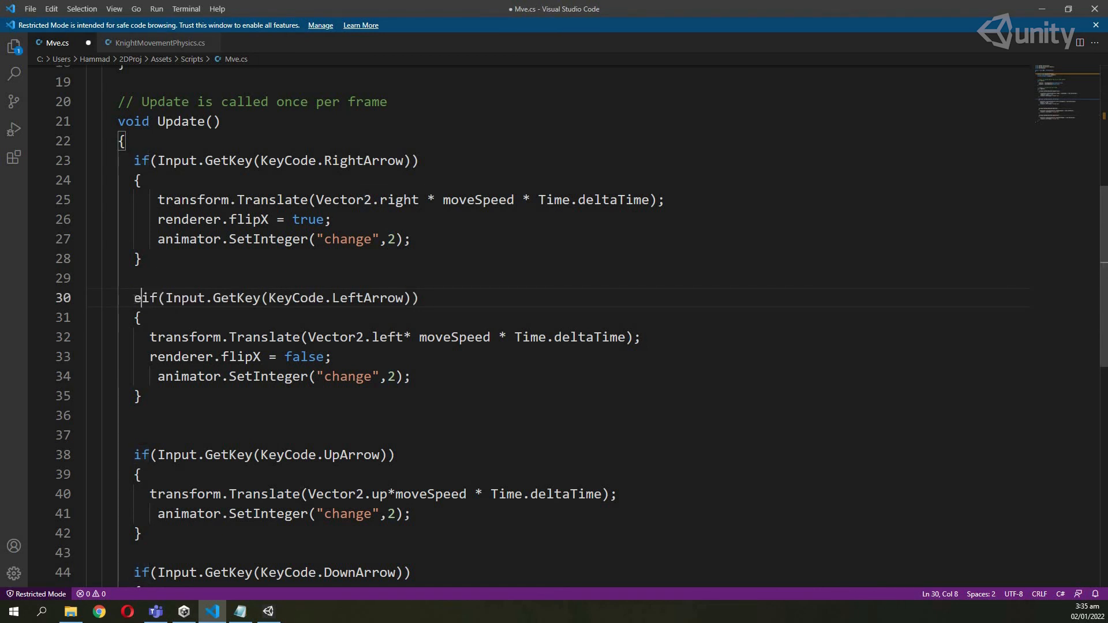
{"action": "type", "text": "lse"}
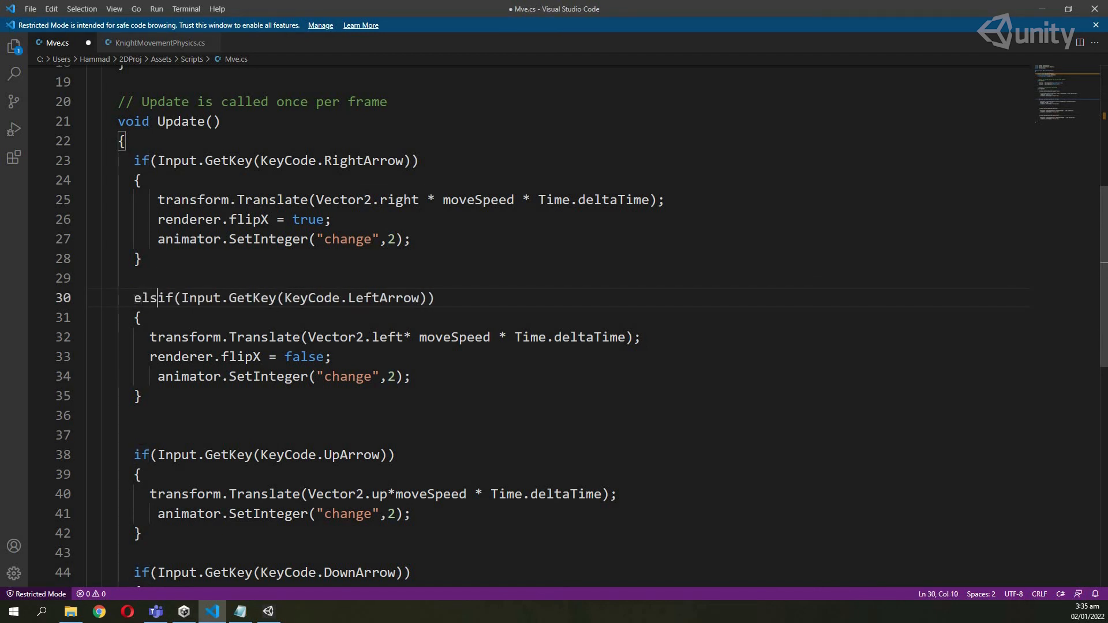
{"action": "left_click_drag", "start_coordinate": [134, 298], "coordinate": [190, 298]}
{"action": "key", "text": "ctrl+c"}
{"action": "double_click", "coordinate": [142, 456]}
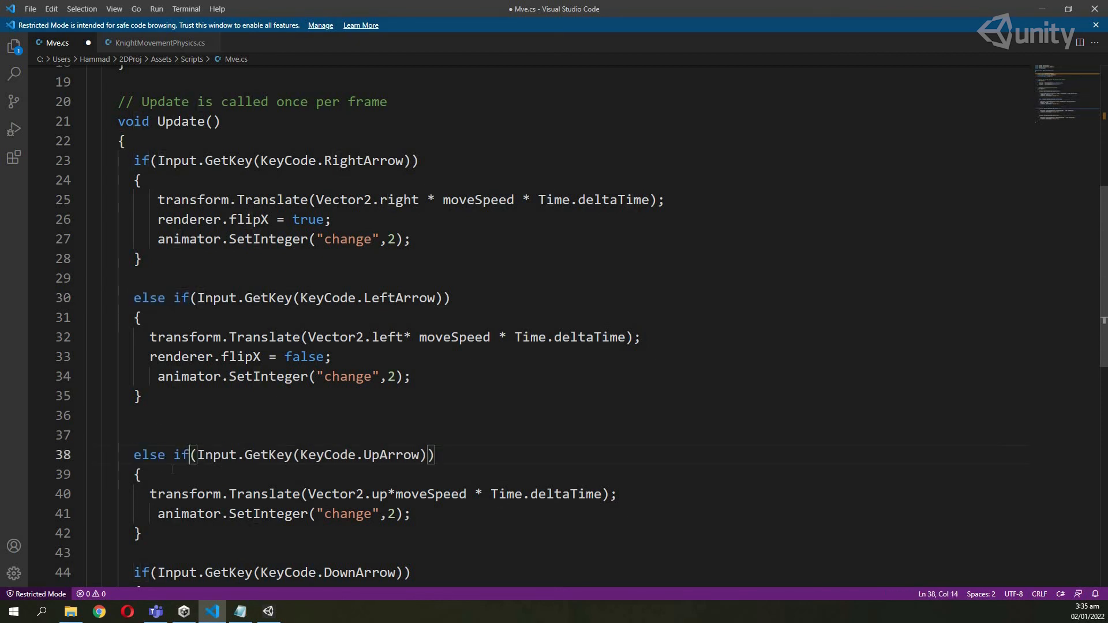
{"action": "key", "text": "ctrl+v"}
{"action": "scroll", "coordinate": [148, 459], "scroll_direction": "down", "scroll_amount": 2}
{"action": "double_click", "coordinate": [142, 457]}
{"action": "key", "text": "ctrl+v"}
Add an empty final else block after the DownArrow check, with its brace on its own line.
{"action": "scroll", "coordinate": [189, 475], "scroll_direction": "down", "scroll_amount": 1}
{"action": "left_click", "coordinate": [189, 476]}
{"action": "key", "text": "Return"}
{"action": "key", "text": "Return"}
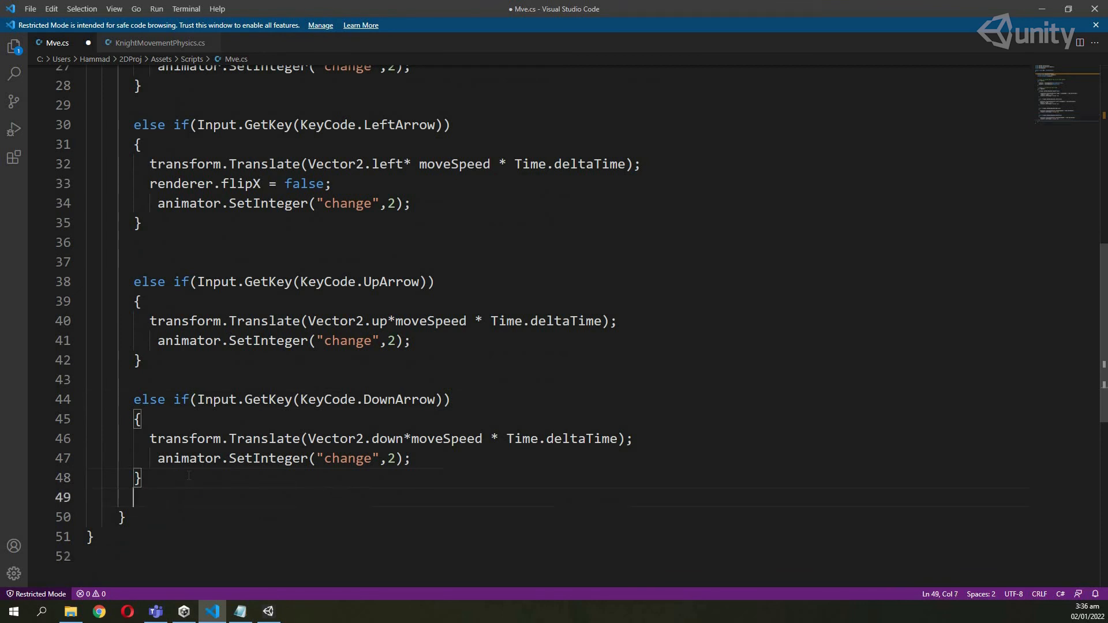
{"action": "type", "text": "else{"}
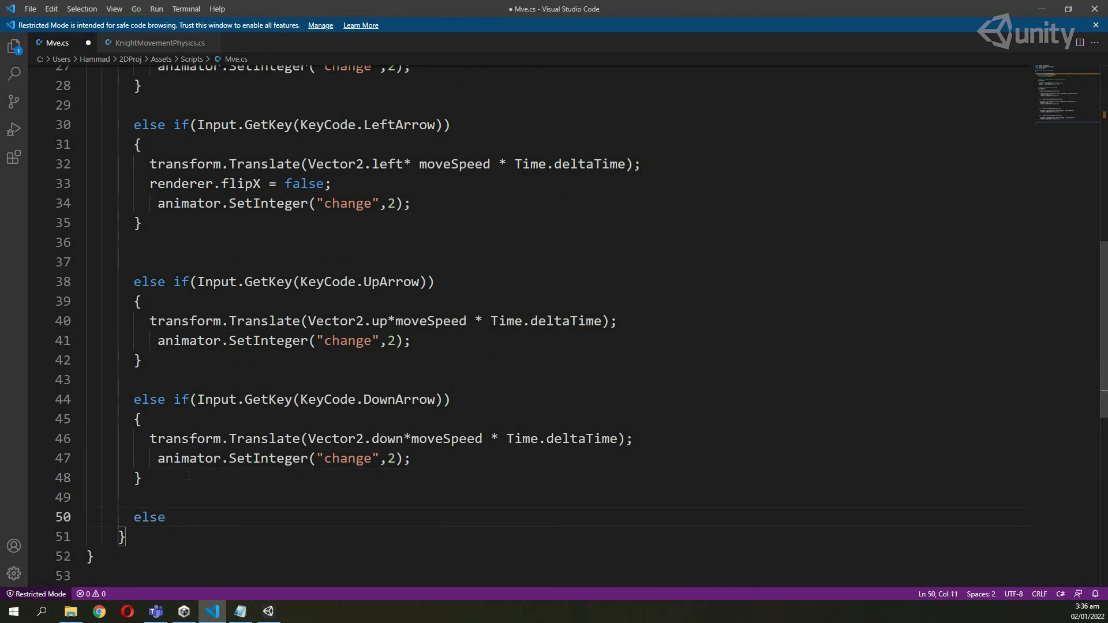
{"action": "key", "text": "Return"}
{"action": "key", "text": "Up"}
{"action": "key", "text": "Right"}
{"action": "key", "text": "Right"}
{"action": "key", "text": "Return"}
Put animator.SetInteger("change",1); inside the else block and save Mve.cs.
{"action": "left_click_drag", "start_coordinate": [150, 459], "coordinate": [412, 458]}
{"action": "key", "text": "ctrl+c"}
{"action": "scroll", "coordinate": [329, 442], "scroll_direction": "down", "scroll_amount": 2}
{"action": "left_click", "coordinate": [92, 441]}
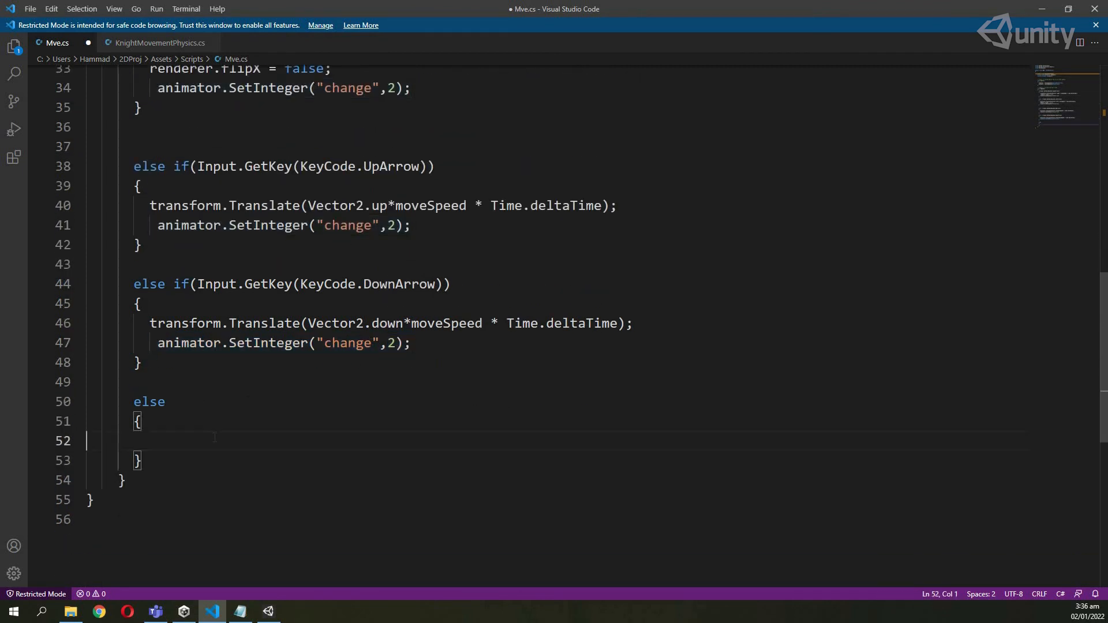
{"action": "key", "text": "ctrl+v"}
{"action": "key", "text": "Home"}
{"action": "key", "text": "Tab"}
{"action": "key", "text": "Tab"}
{"action": "key", "text": "Tab"}
{"action": "key", "text": "Tab"}
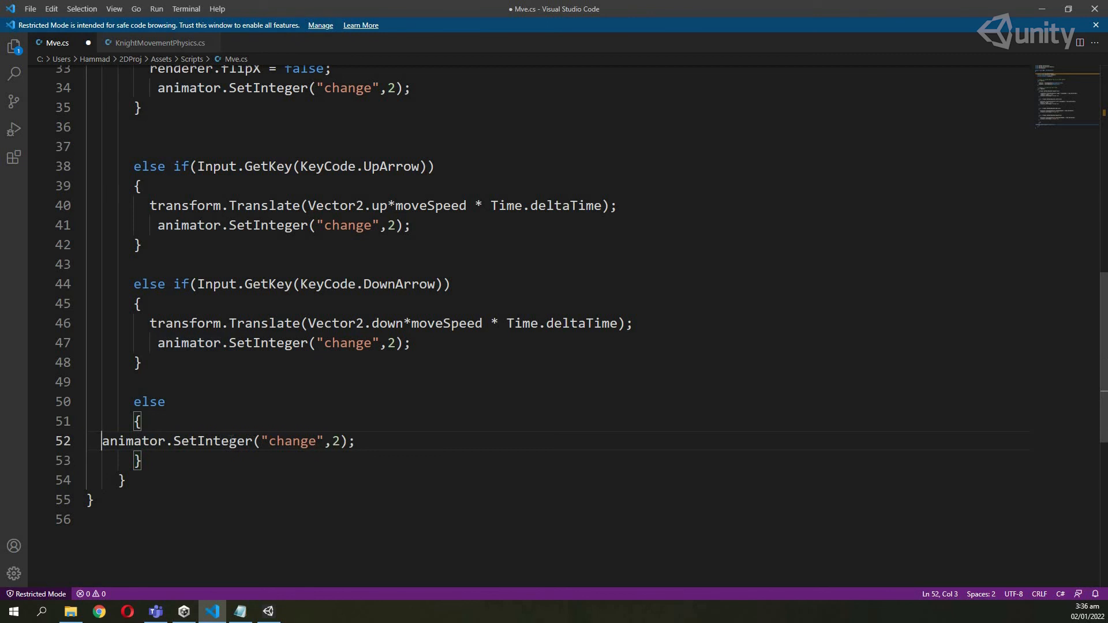
{"action": "left_click", "coordinate": [391, 441]}
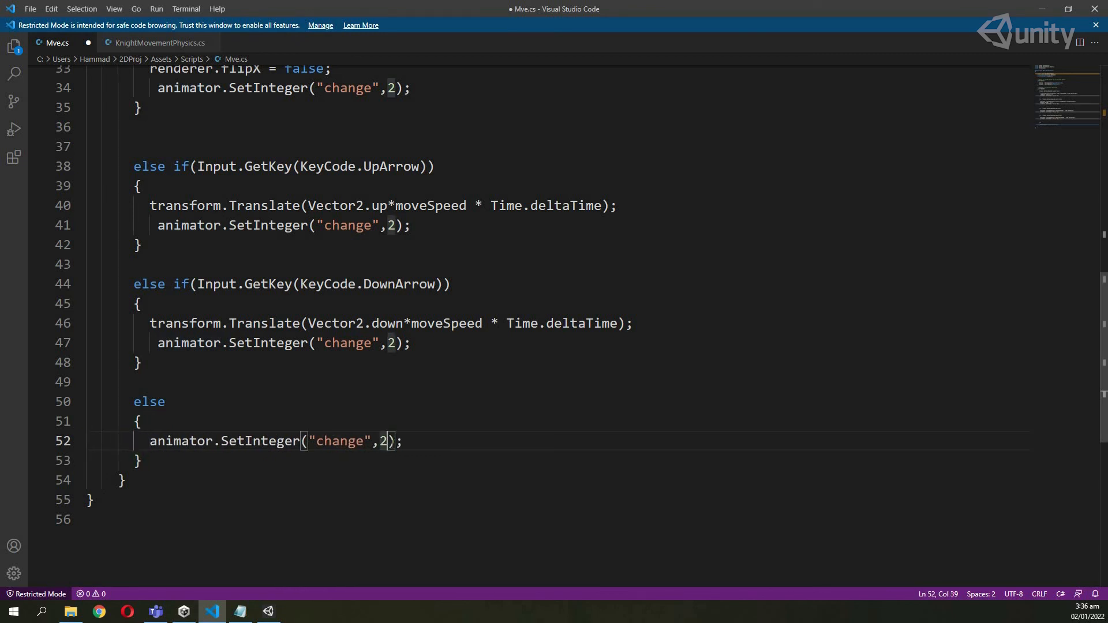
{"action": "key", "text": "BackSpace"}
{"action": "type", "text": "1"}
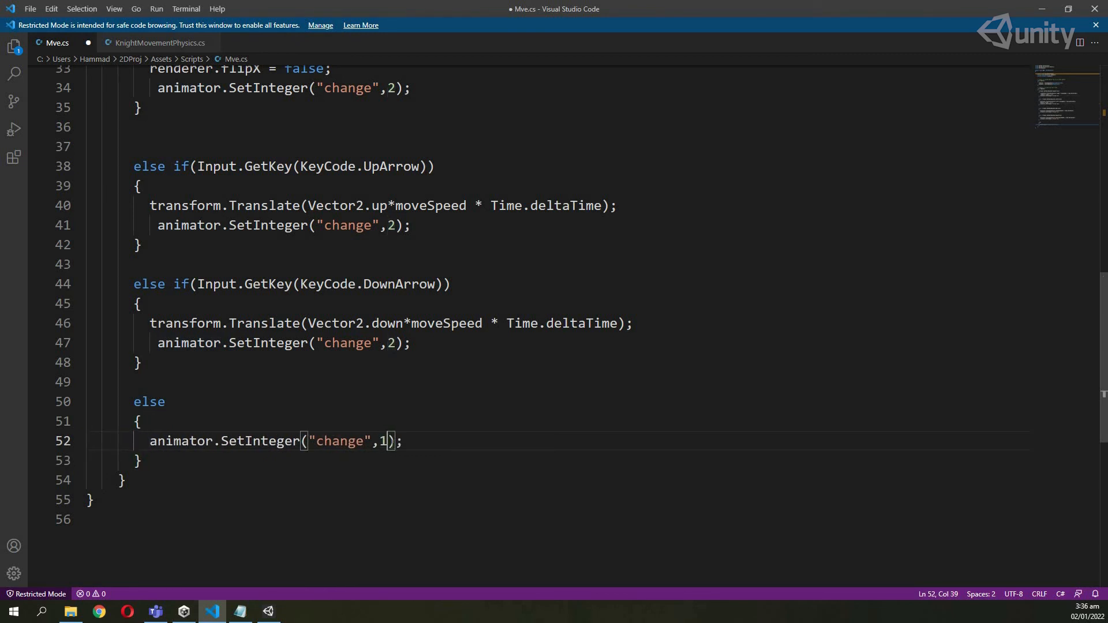
{"action": "key", "text": "ctrl+s"}
Review the four arrow-key checks and their SetInteger value of 2.
{"action": "scroll", "coordinate": [404, 428], "scroll_direction": "up", "scroll_amount": 6}
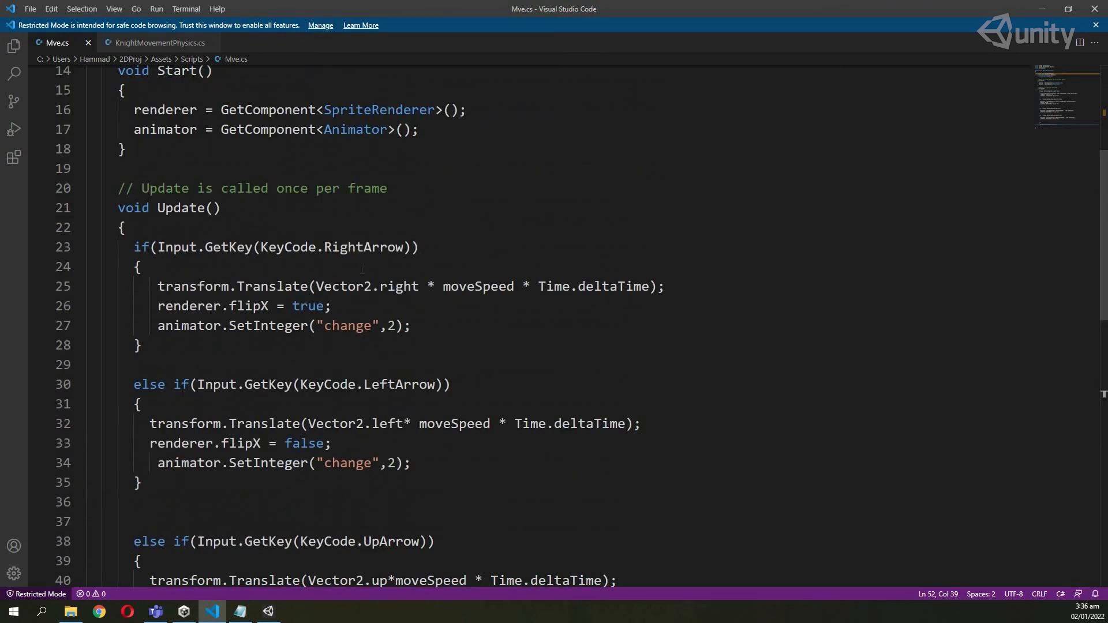
{"action": "double_click", "coordinate": [363, 248]}
{"action": "double_click", "coordinate": [400, 385]}
{"action": "scroll", "coordinate": [400, 385], "scroll_direction": "down", "scroll_amount": 2}
{"action": "double_click", "coordinate": [392, 426]}
{"action": "scroll", "coordinate": [402, 432], "scroll_direction": "down", "scroll_amount": 2}
{"action": "double_click", "coordinate": [402, 430]}
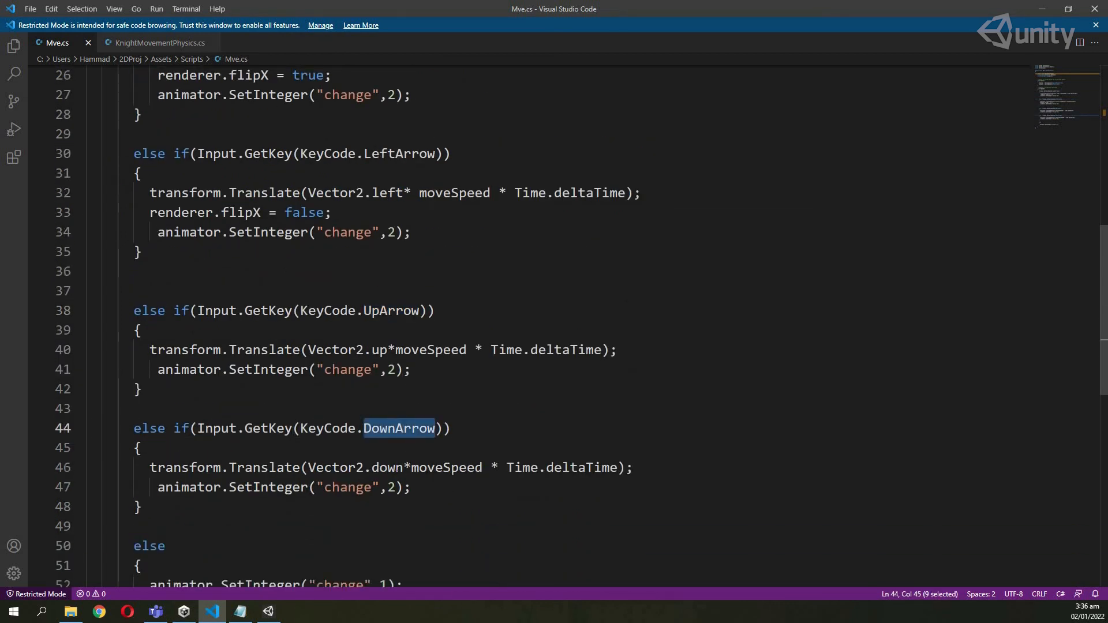
{"action": "double_click", "coordinate": [270, 488]}
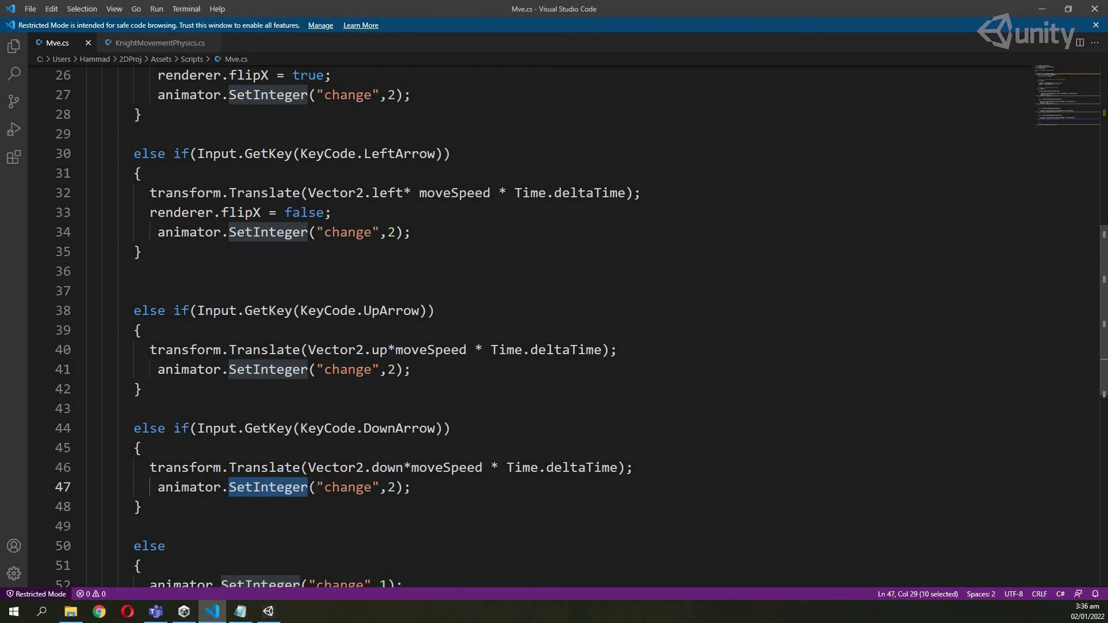
{"action": "double_click", "coordinate": [392, 488]}
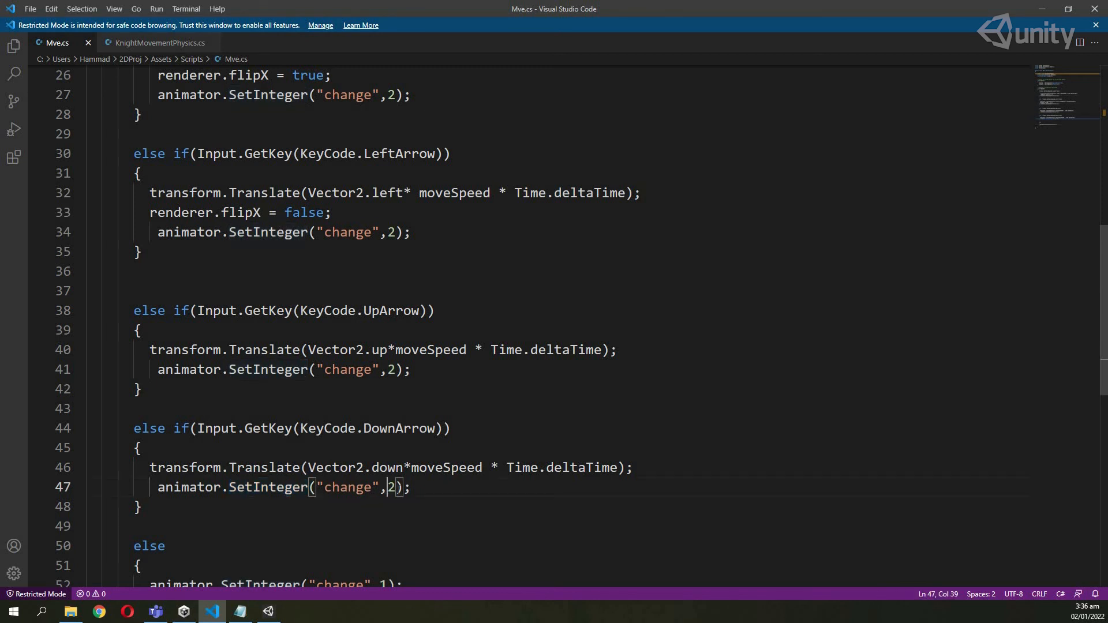
In Unity's Animator, confirm the Idle→Flying transition requires change equals 2.
{"action": "left_click", "coordinate": [268, 611]}
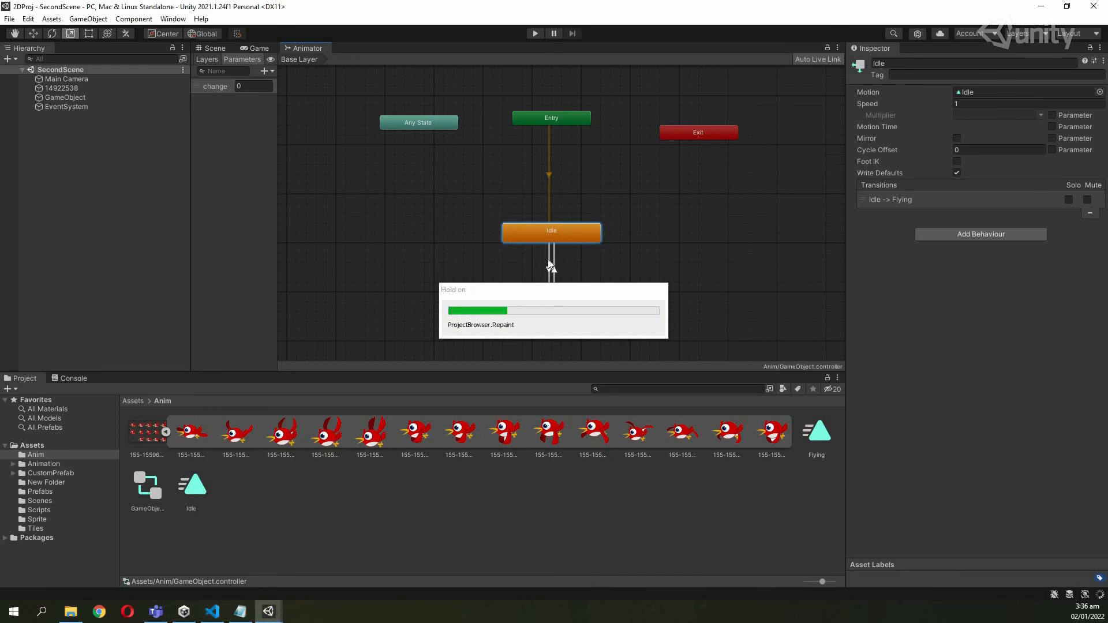
{"action": "left_click", "coordinate": [549, 264]}
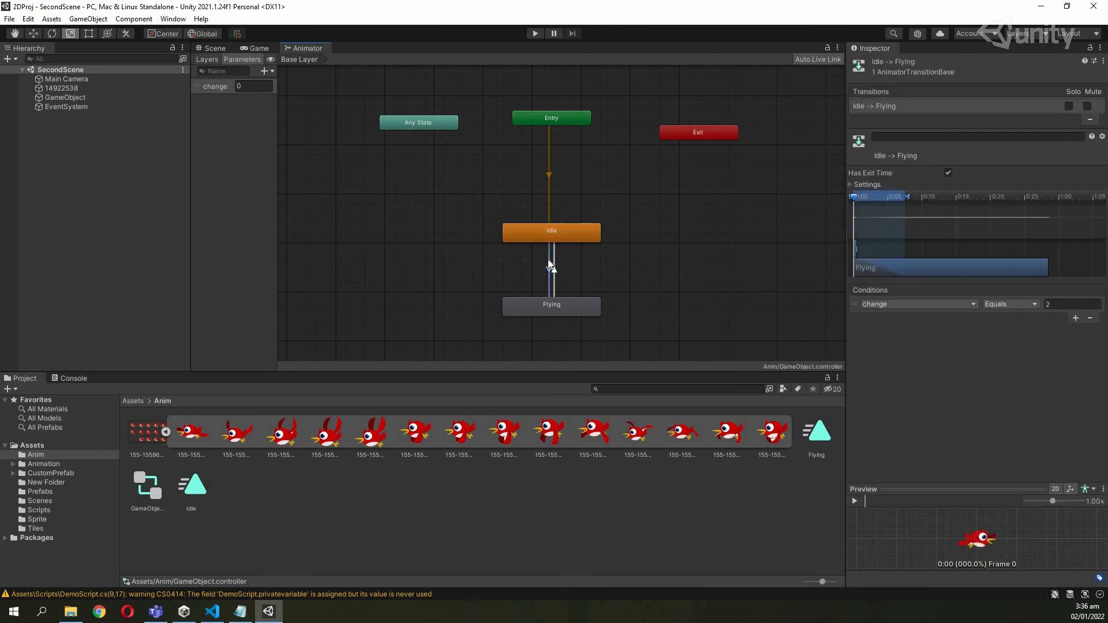
{"action": "left_click", "coordinate": [1052, 304]}
{"action": "left_click", "coordinate": [587, 238]}
{"action": "left_click", "coordinate": [580, 300]}
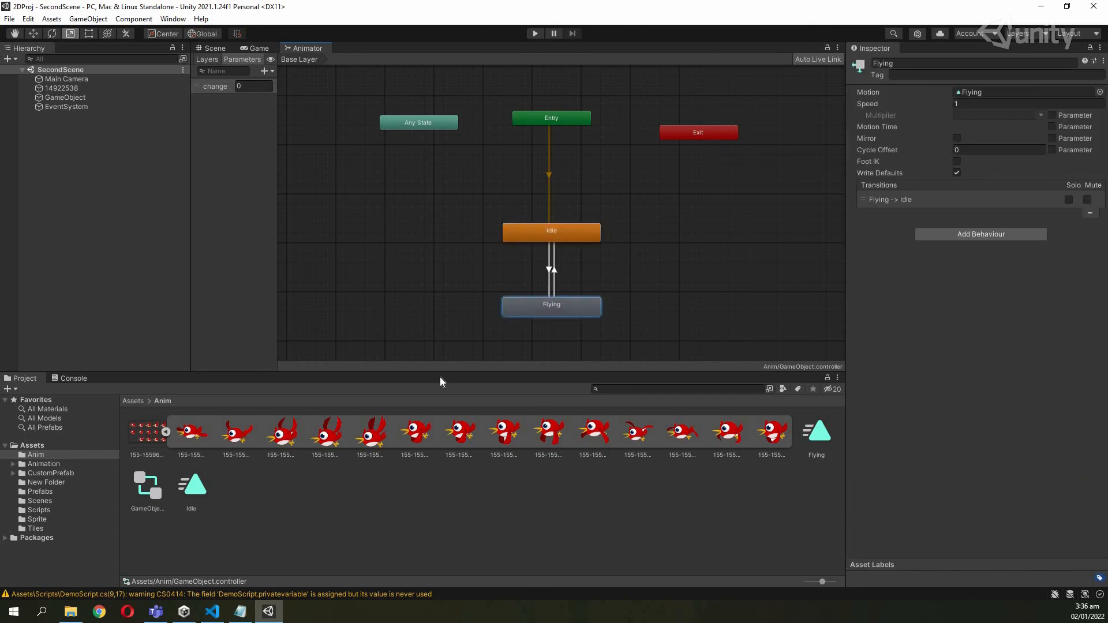
Look back over the SetInteger lines in Mve.cs.
{"action": "left_click", "coordinate": [266, 613]}
{"action": "key", "text": "Up"}
{"action": "key", "text": "Up"}
{"action": "key", "text": "Up"}
{"action": "key", "text": "Up"}
{"action": "key", "text": "Up"}
{"action": "key", "text": "Up"}
{"action": "key", "text": "Up"}
{"action": "key", "text": "Up"}
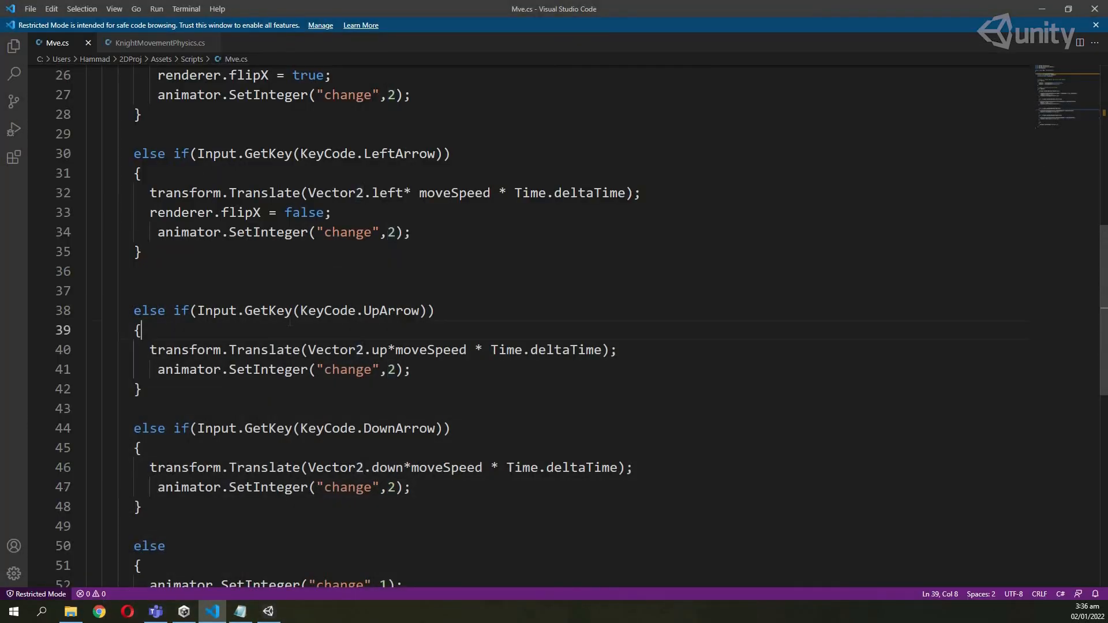
{"action": "left_click_drag", "start_coordinate": [412, 370], "coordinate": [157, 370]}
{"action": "scroll", "coordinate": [297, 376], "scroll_direction": "down", "scroll_amount": 2}
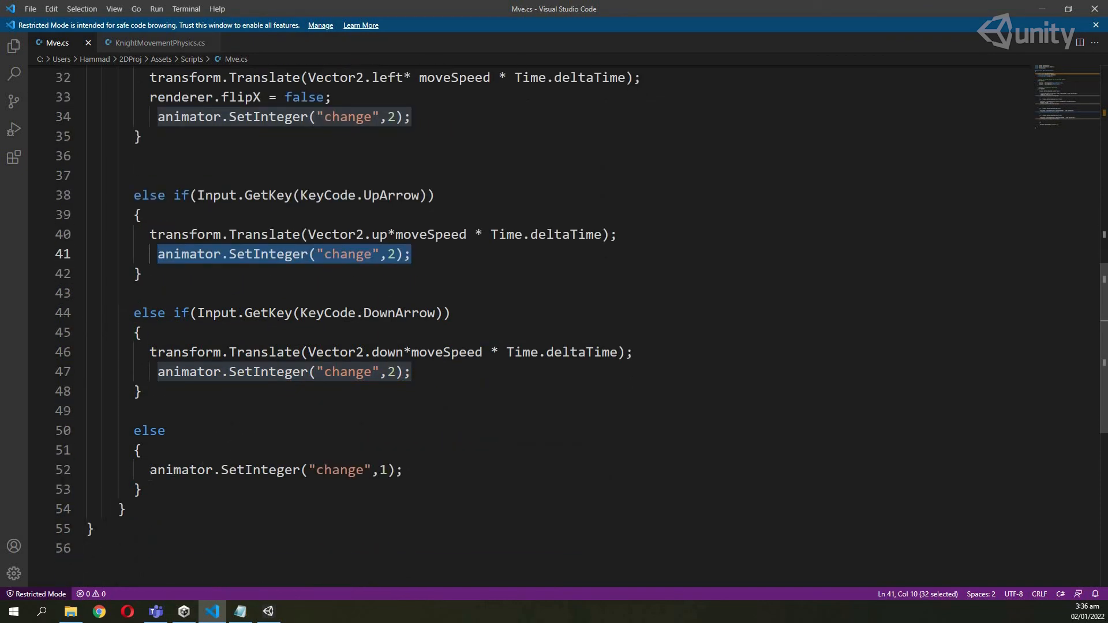
Confirm the Flying→Idle transition requires change equals 1, then enter Play mode.
{"action": "left_click", "coordinate": [268, 612]}
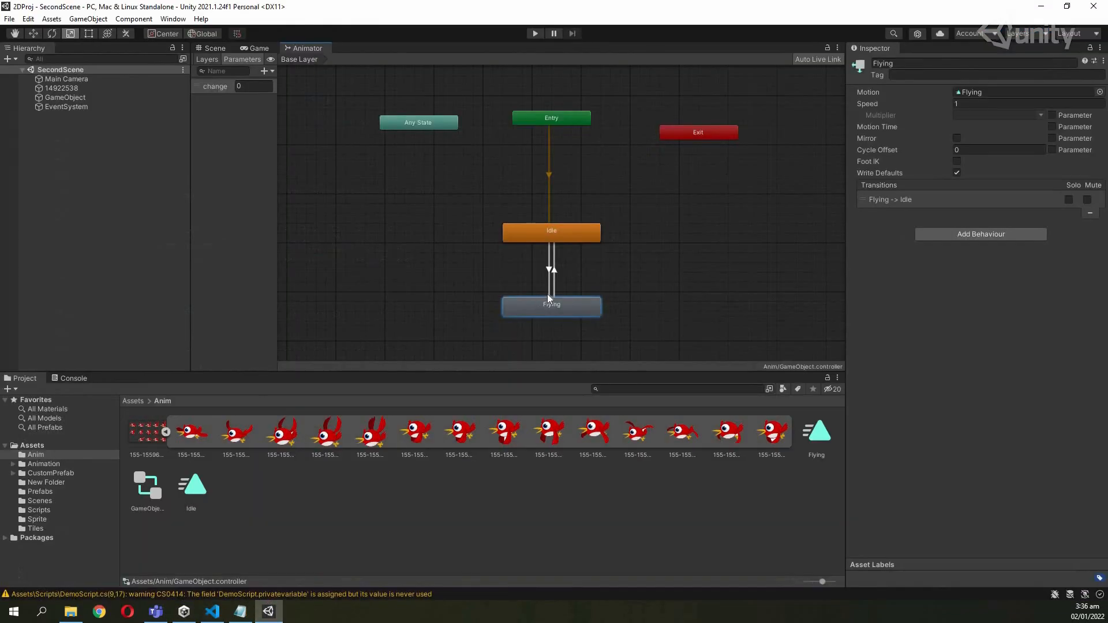
{"action": "left_click", "coordinate": [554, 291]}
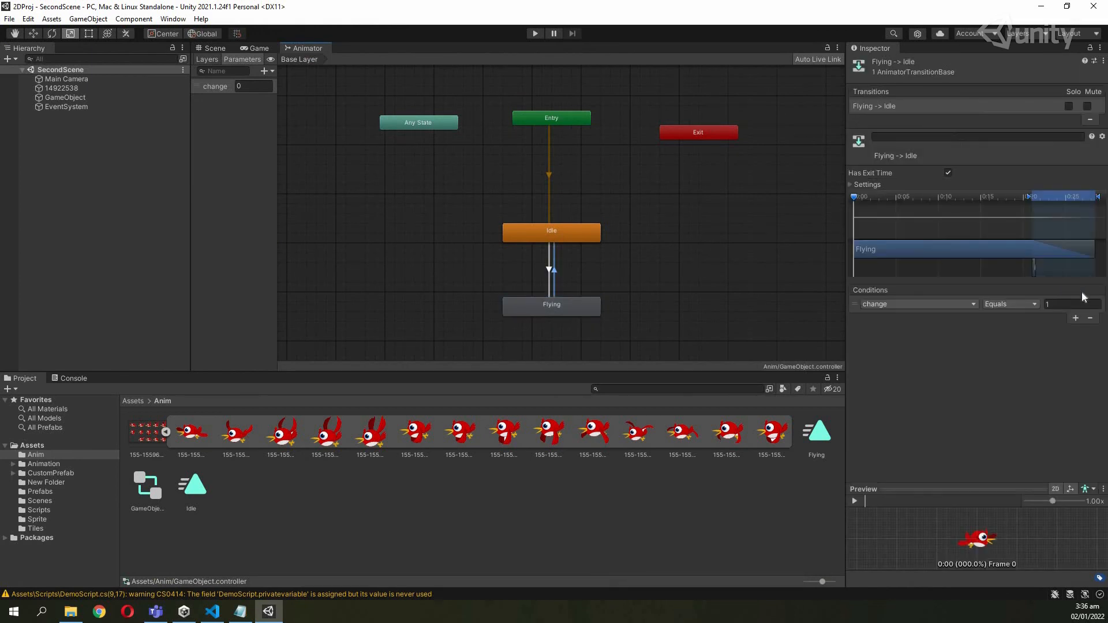
{"action": "left_click", "coordinate": [581, 307]}
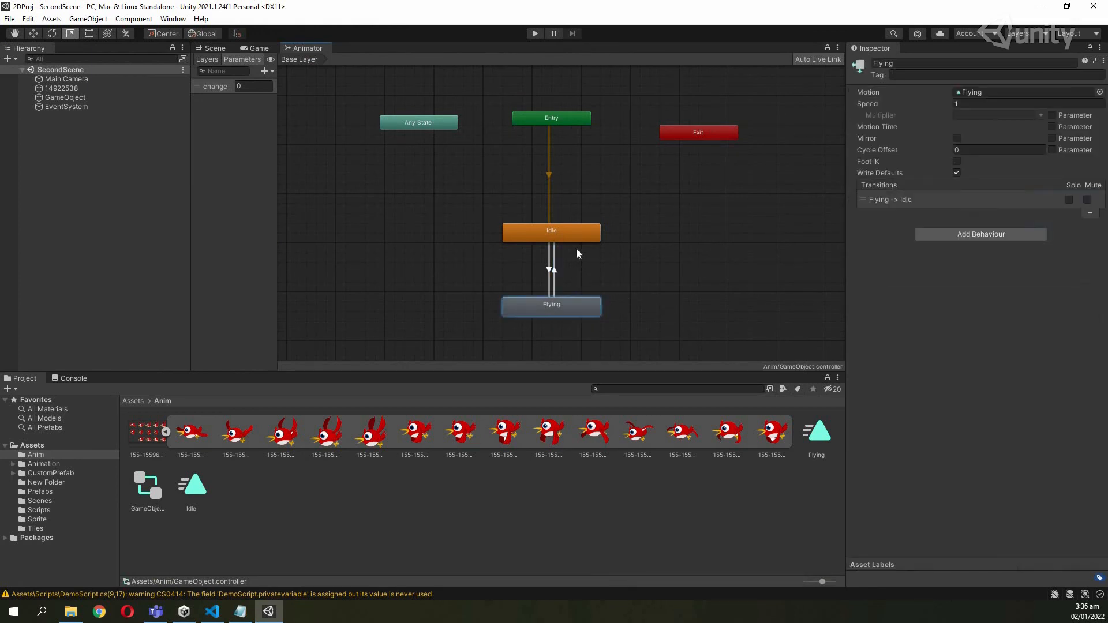
{"action": "left_click", "coordinate": [572, 238]}
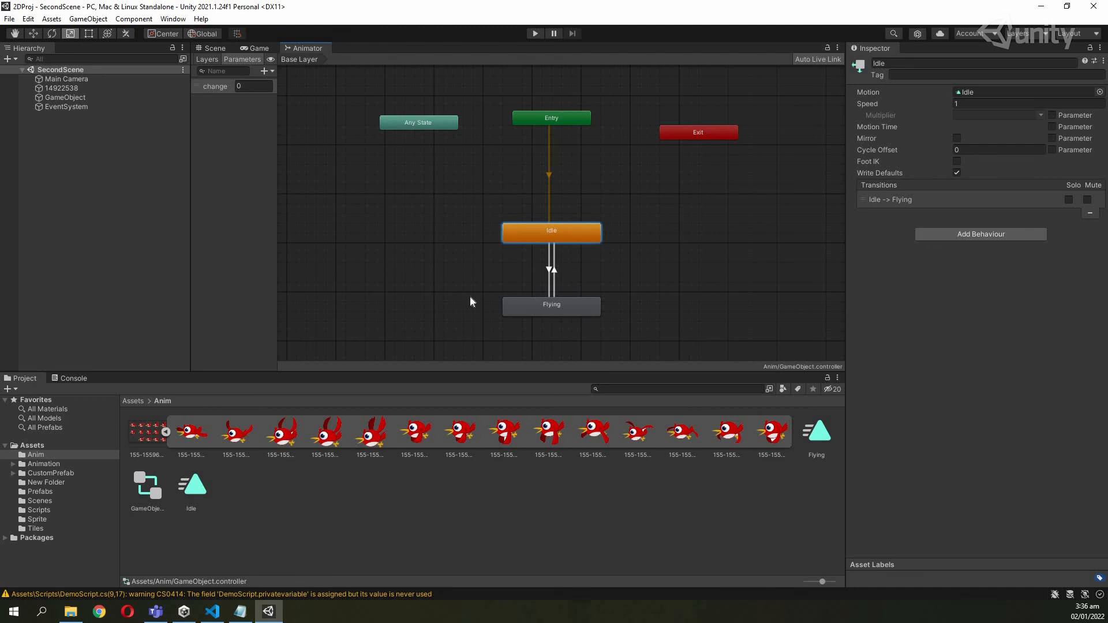
{"action": "left_click", "coordinate": [532, 36]}
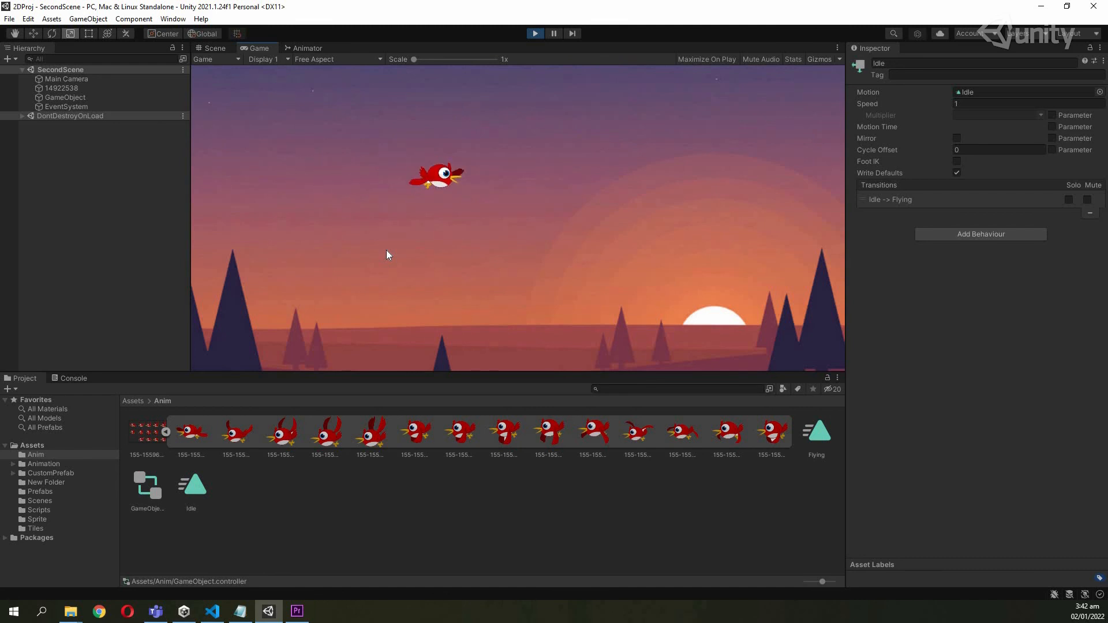
Fly the bird up and down repeatedly with the Up and Down arrow keys.
{"action": "key", "text": "Up"}
{"action": "key", "text": "Down"}
{"action": "key", "text": "Up"}
{"action": "key", "text": "Down"}
{"action": "key", "text": "Up"}
{"action": "key", "text": "Down"}
{"action": "key", "text": "Up"}
{"action": "key", "text": "Down"}
{"action": "key", "text": "Up"}
{"action": "key", "text": "Down"}
Steer the bird left, right, up and down across the sunset sky, watching it flap.
{"action": "key", "text": "Right"}
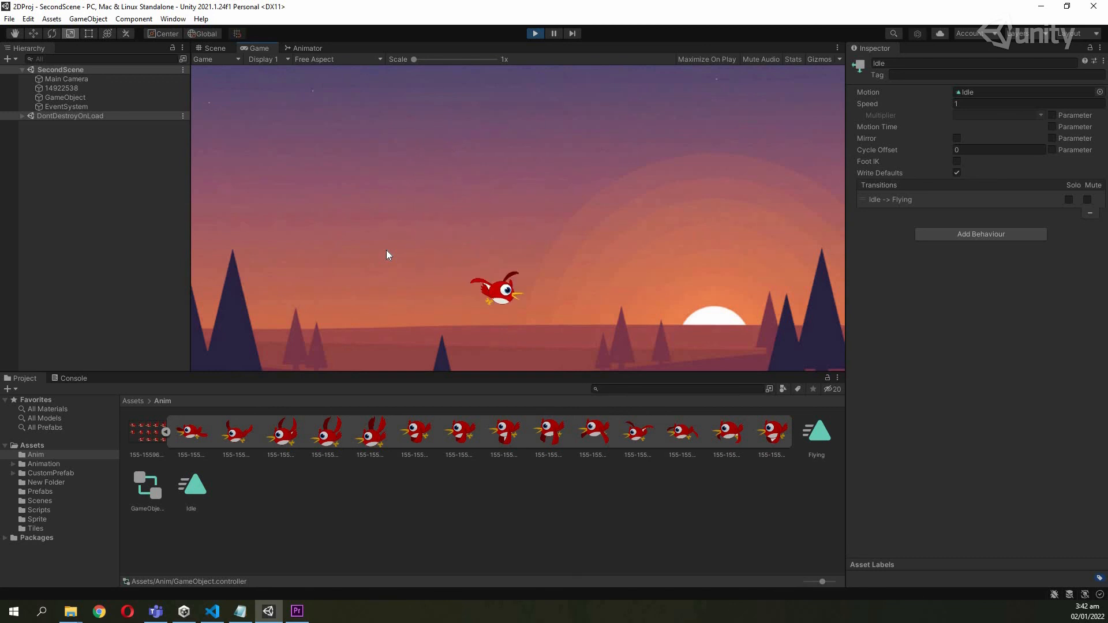
{"action": "key", "text": "Left"}
{"action": "key", "text": "Up"}
{"action": "key", "text": "Right"}
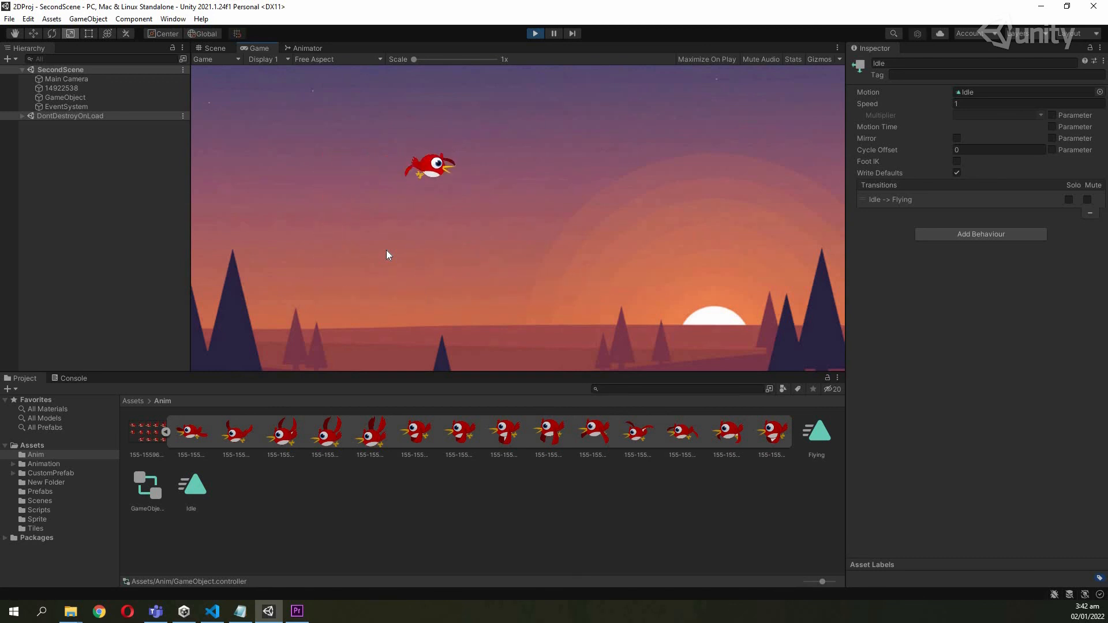
{"action": "key", "text": "Left"}
{"action": "key", "text": "Down"}
{"action": "key", "text": "Right"}
{"action": "key", "text": "Up"}
{"action": "key", "text": "Down"}
{"action": "key", "text": "Left"}
{"action": "key", "text": "Up"}
{"action": "key", "text": "Right"}
{"action": "key", "text": "Up"}
{"action": "key", "text": "Left"}
{"action": "key", "text": "Up"}
{"action": "key", "text": "Right"}
{"action": "key", "text": "Down"}
{"action": "key", "text": "Left"}
{"action": "key", "text": "Up"}
{"action": "key", "text": "Right"}
{"action": "key", "text": "Down"}
{"action": "key", "text": "Left"}
{"action": "key", "text": "Up"}
{"action": "key", "text": "Right"}
{"action": "key", "text": "Down"}
{"action": "key", "text": "Right"}
{"action": "key", "text": "Up"}
{"action": "key", "text": "Left"}
{"action": "key", "text": "Down"}
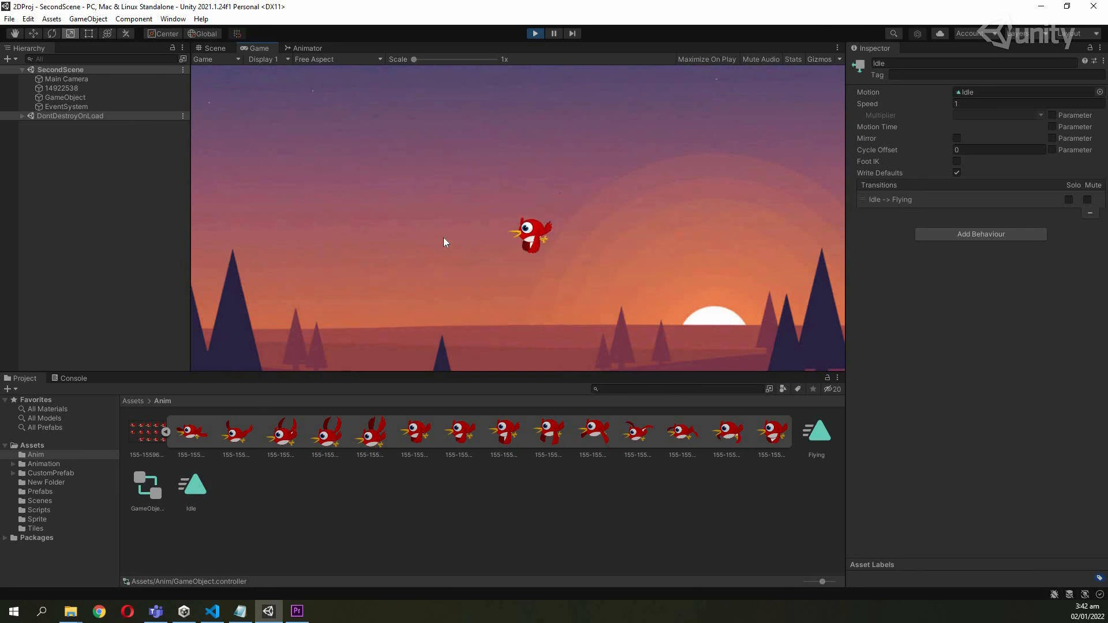